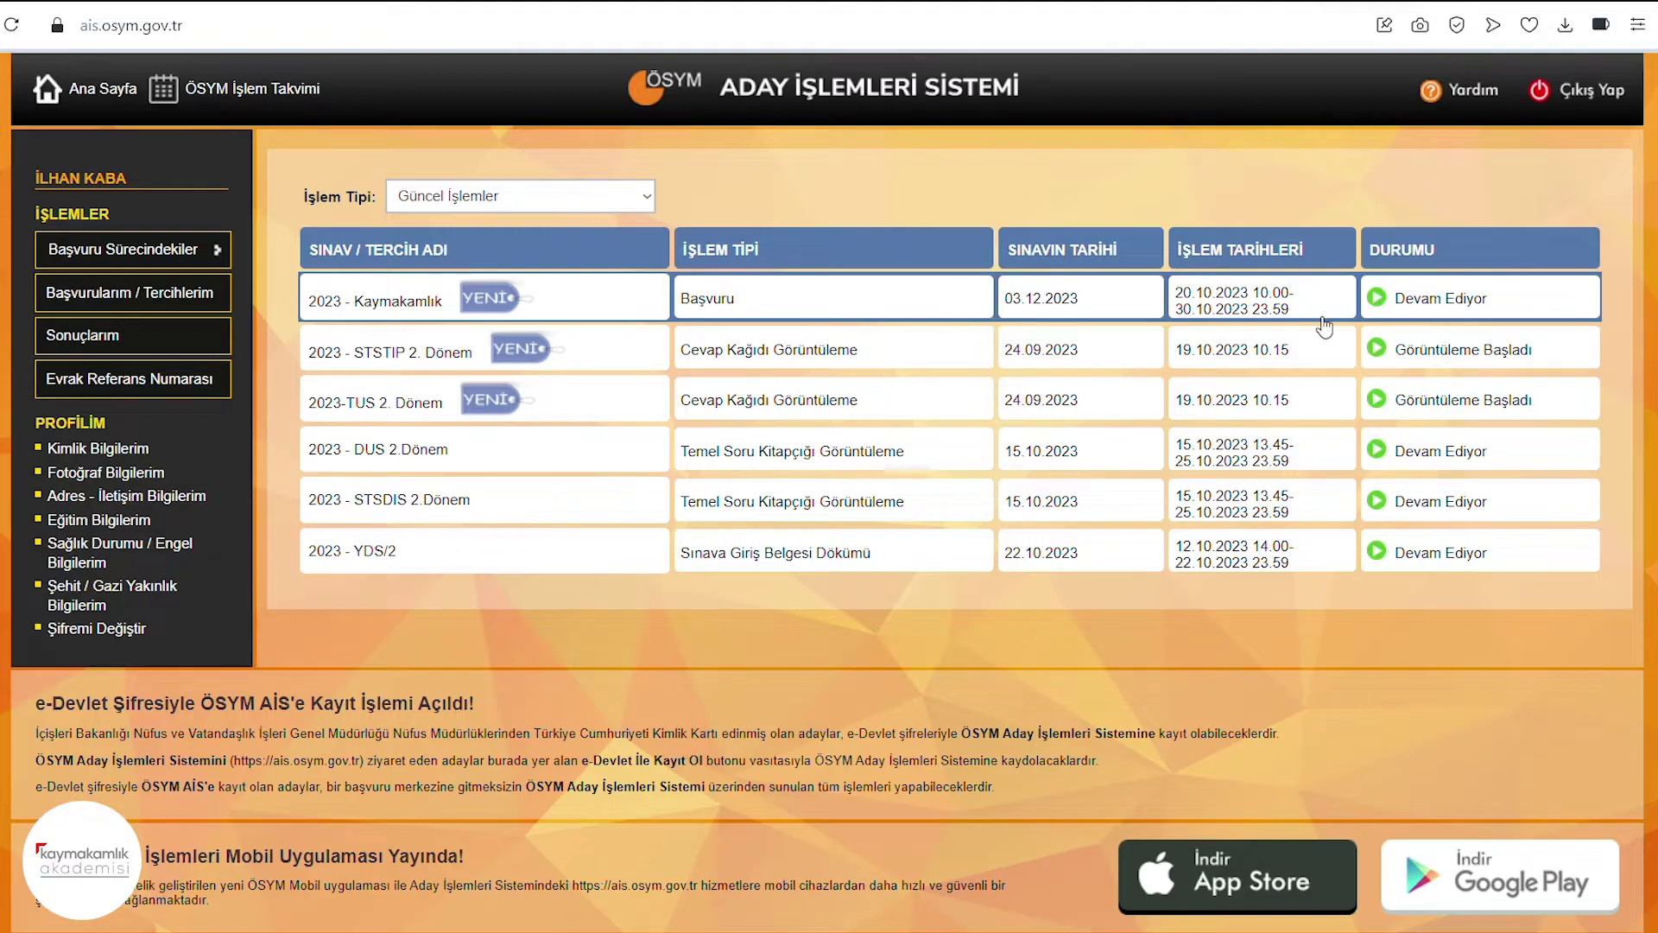
Start the application for the 2023 - Kaymakamlık exam from the list of current transactions.
{"action": "left_click", "coordinate": [924, 303]}
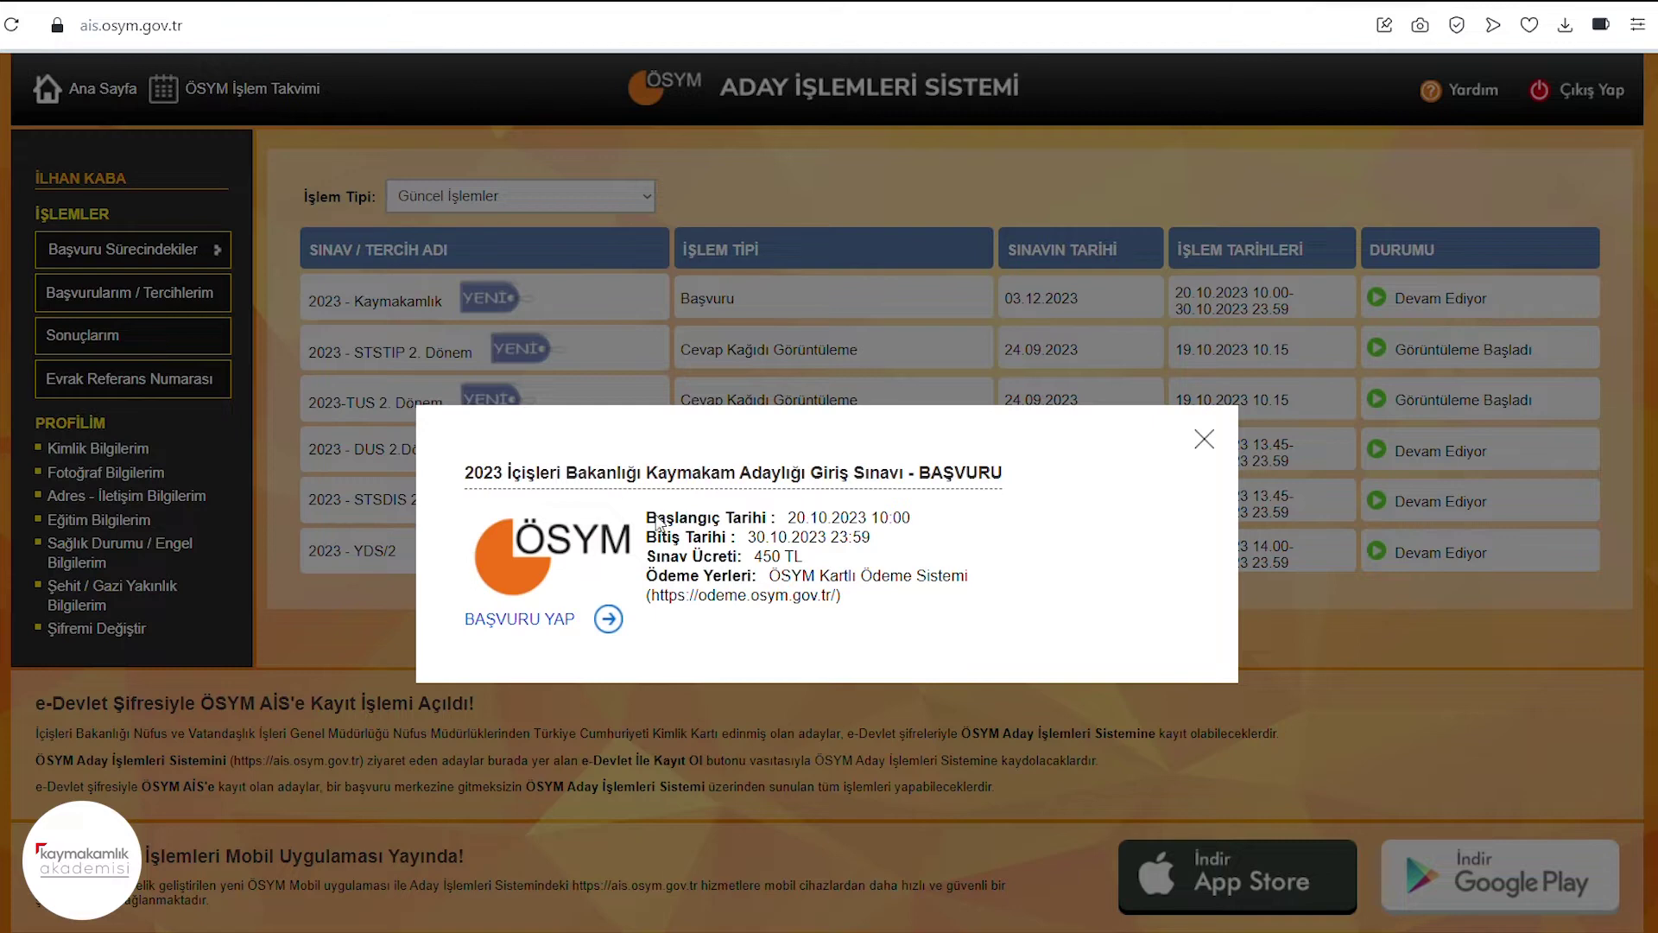
{"action": "left_click", "coordinate": [523, 620]}
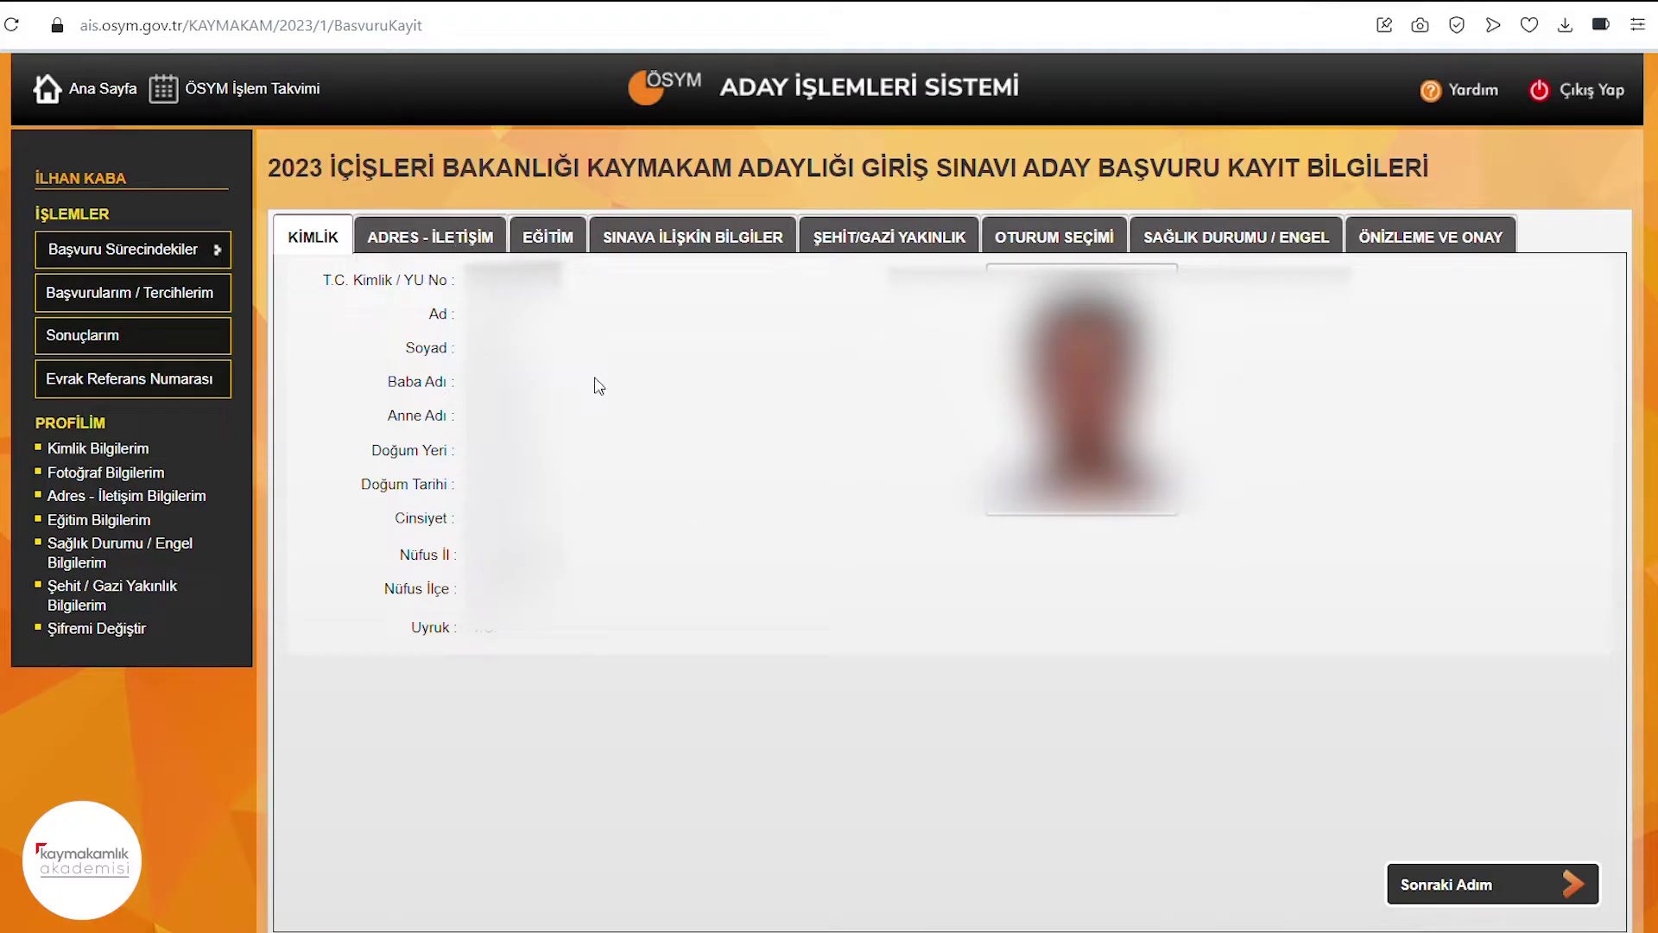
Check the candidate's identity details and proceed to the address and contact section.
{"action": "left_click_drag", "start_coordinate": [327, 285], "coordinate": [519, 640]}
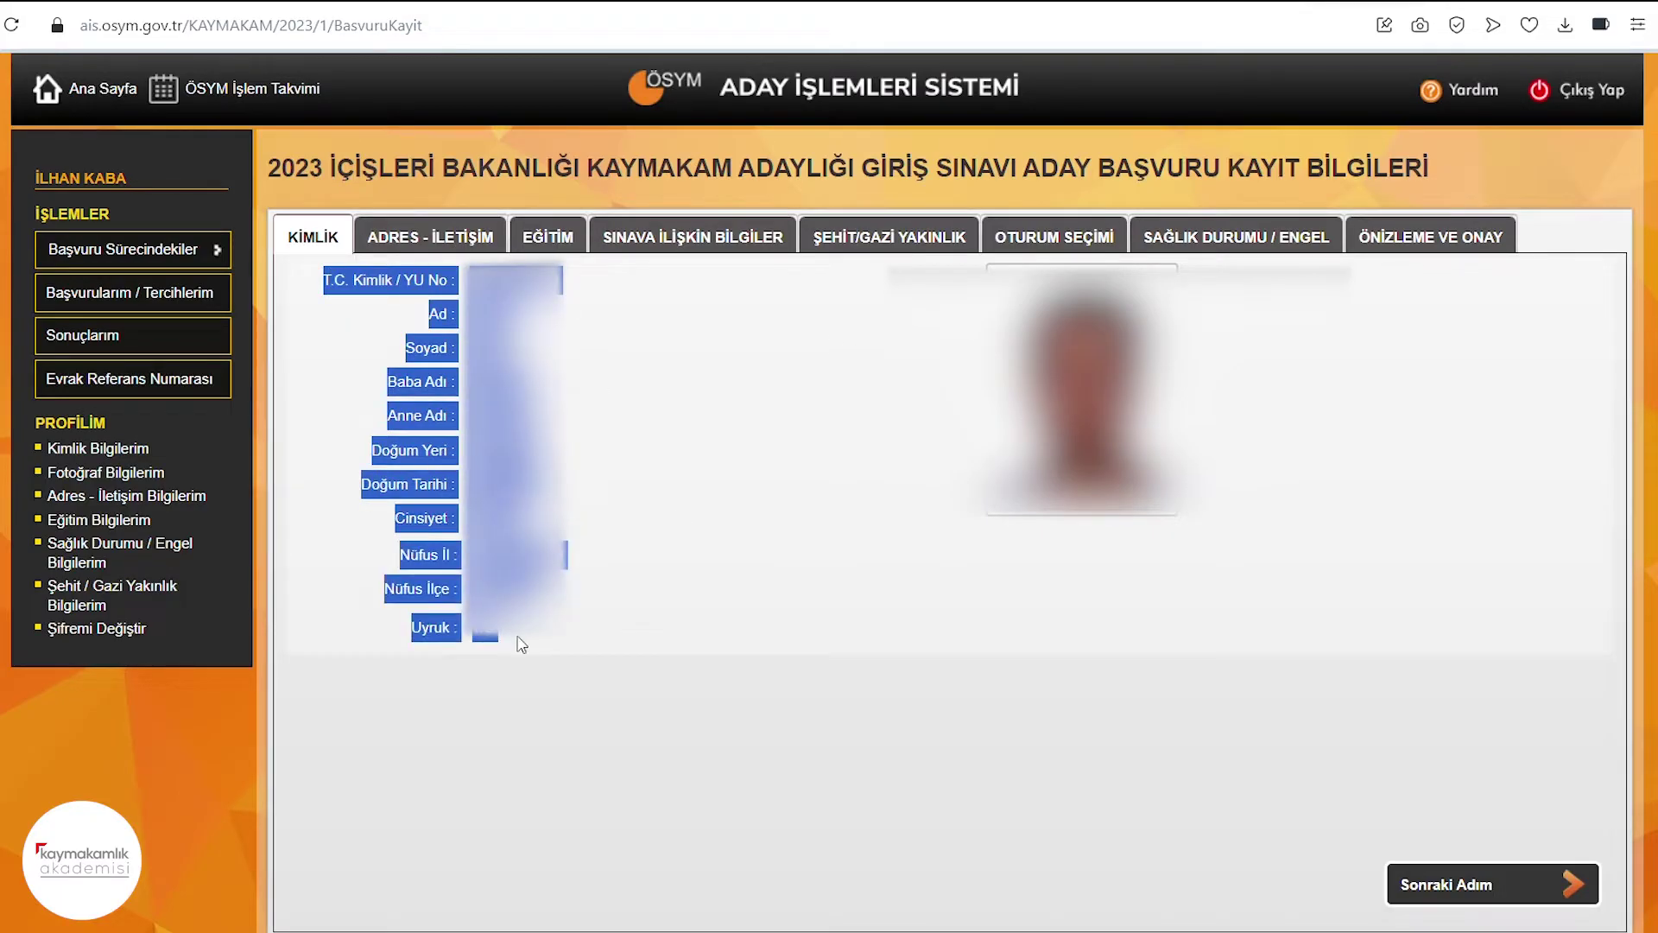
{"action": "left_click", "coordinate": [636, 466]}
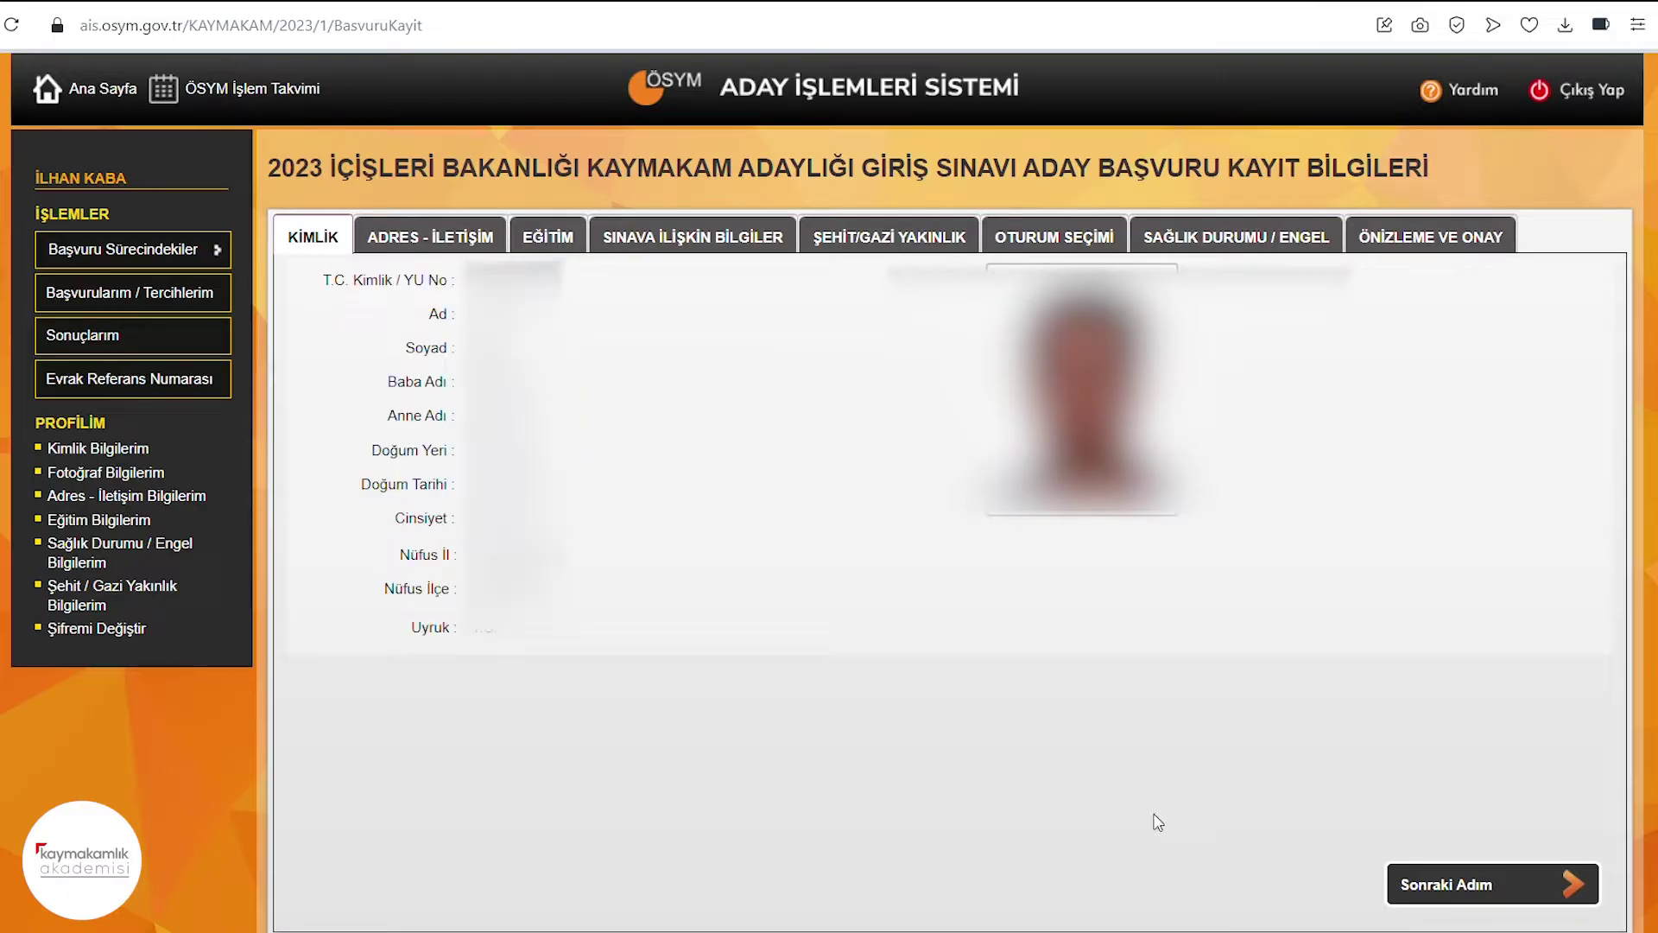
{"action": "left_click", "coordinate": [1471, 891]}
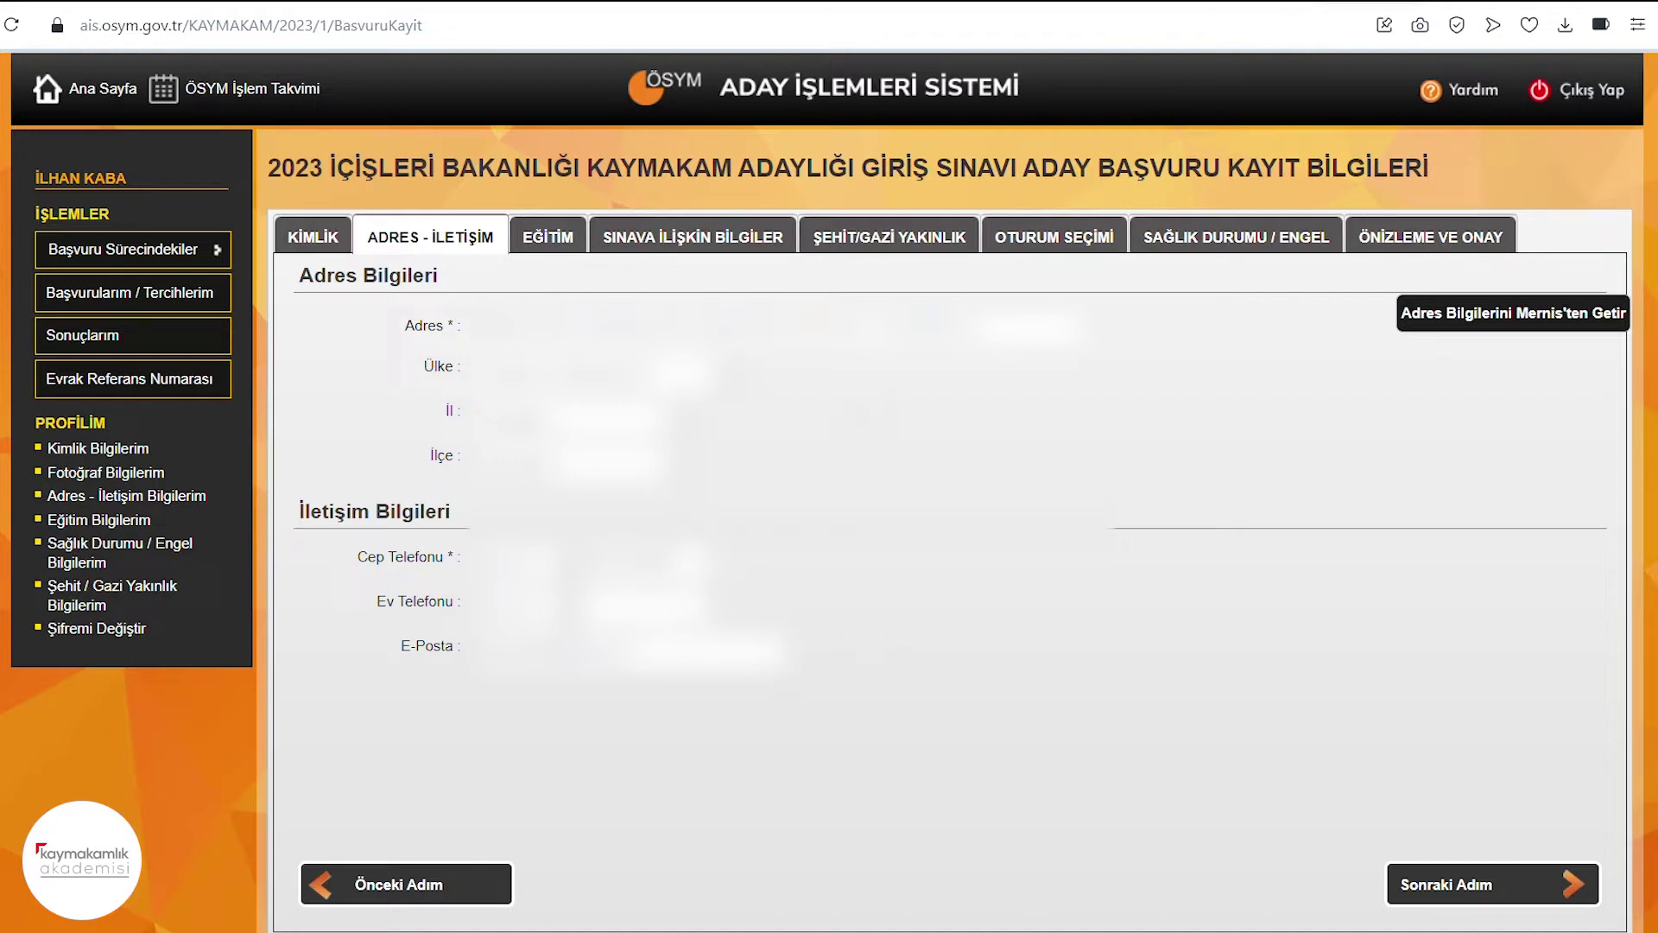
Pass the address section and select the YÖKSİS Lisans record for the application, continuing to the exam-related information.
{"action": "left_click", "coordinate": [1460, 885]}
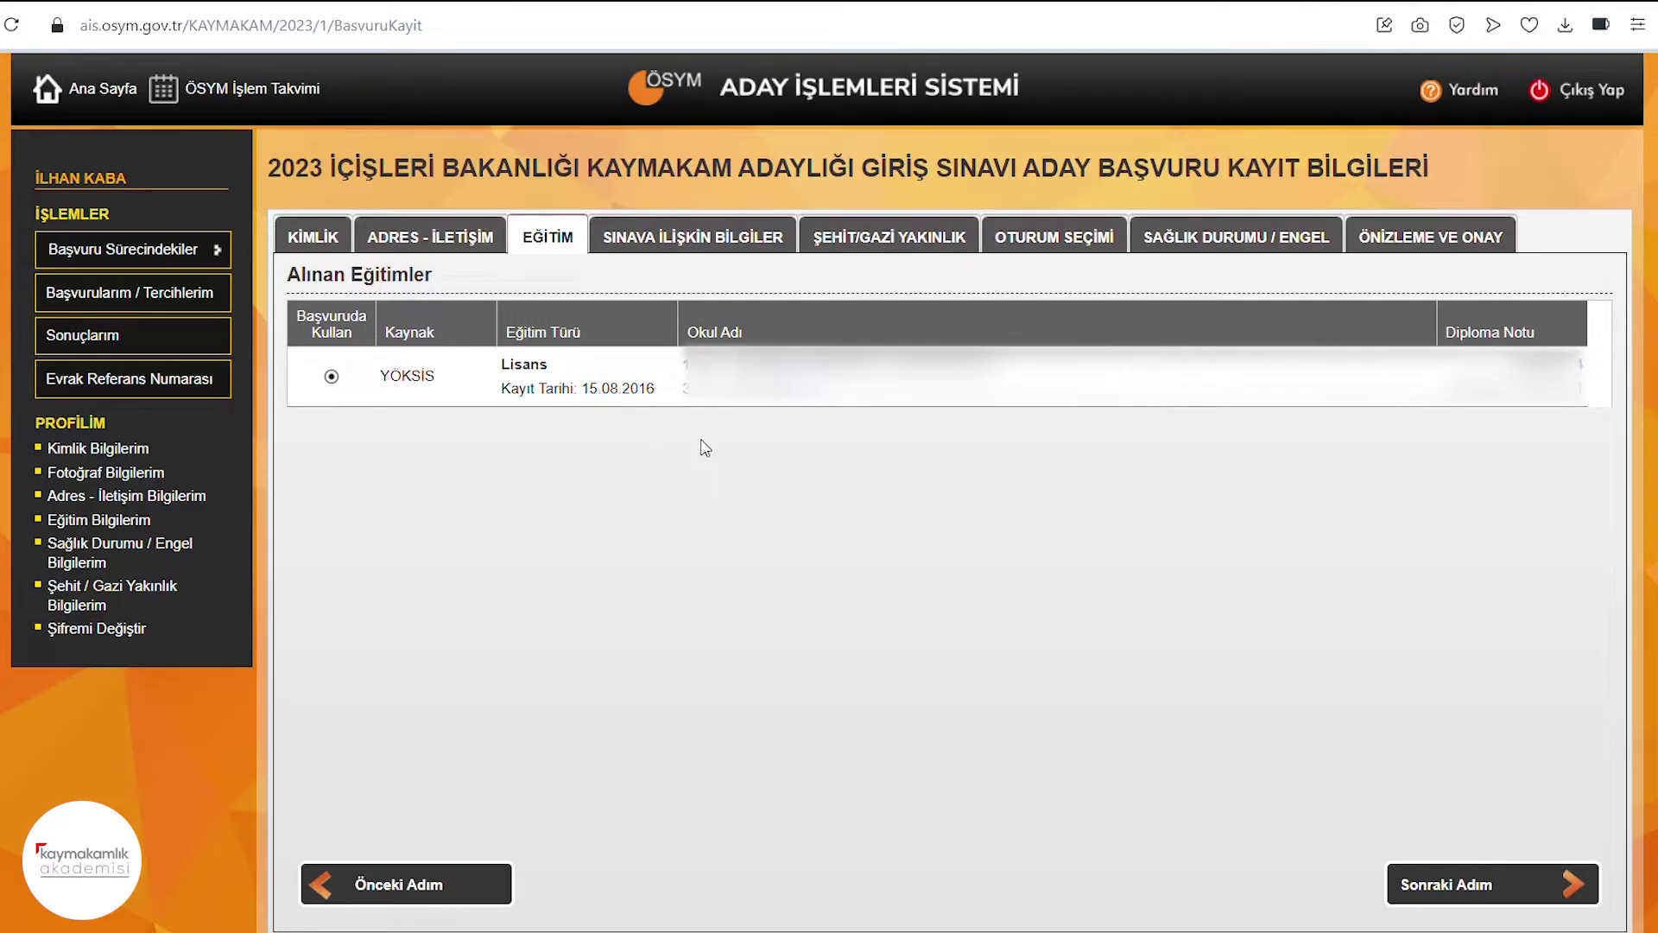
{"action": "left_click", "coordinate": [332, 377]}
{"action": "left_click", "coordinate": [1474, 890]}
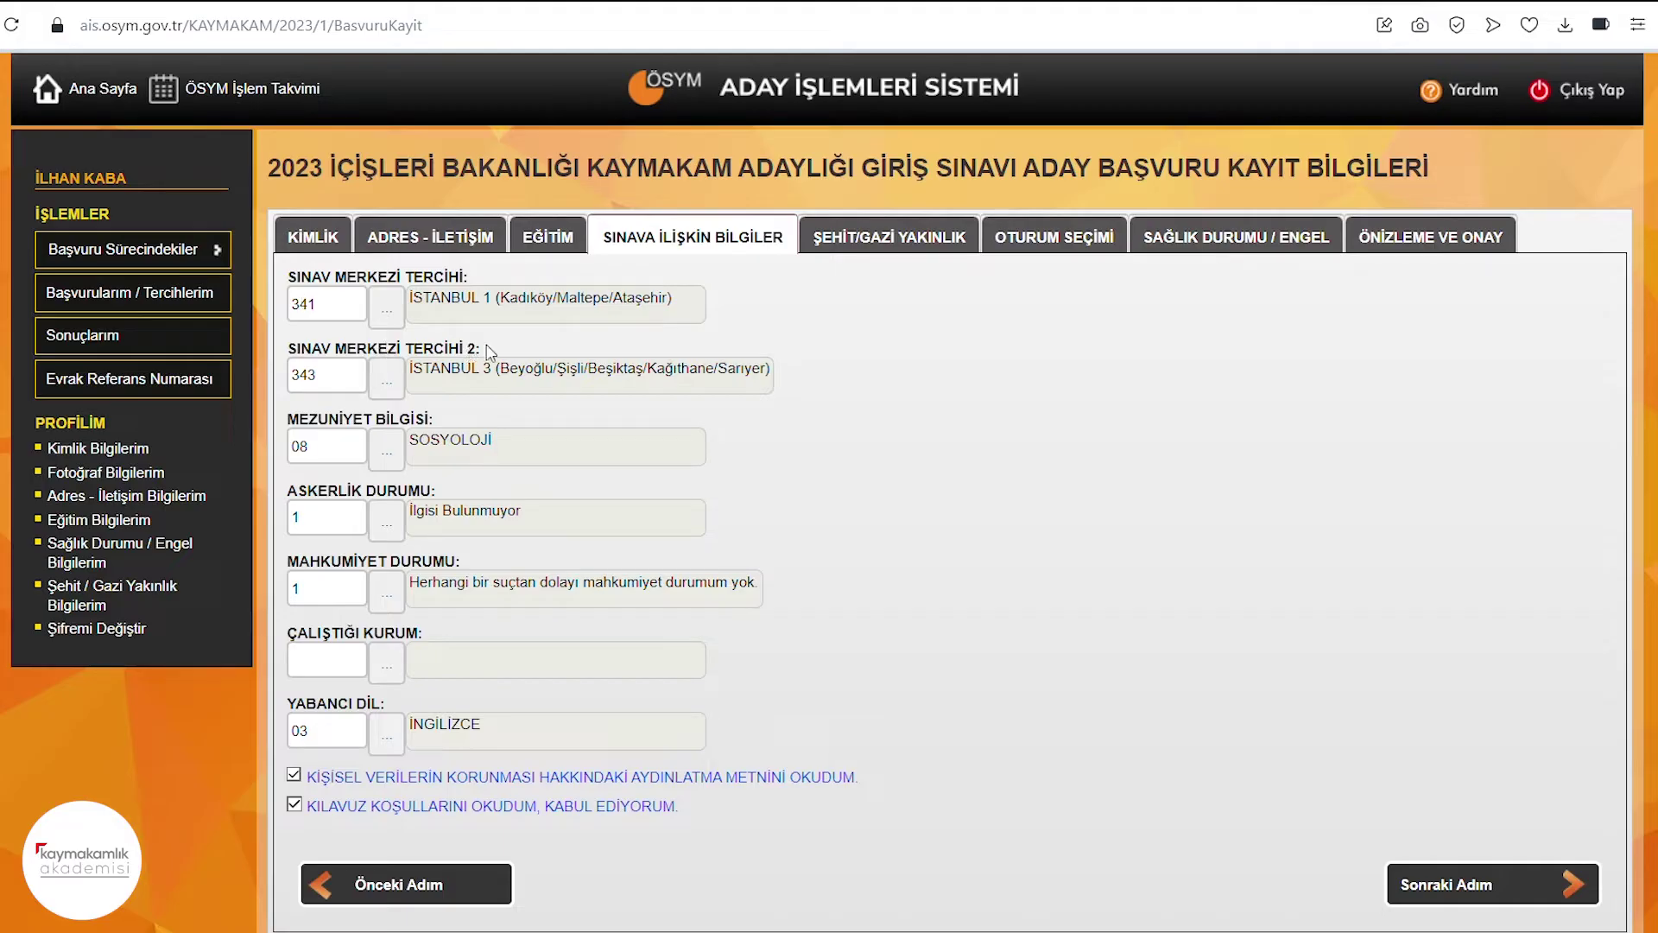
Set the first exam centre to 341 İSTANBUL 1 (Kadıköy/Maltepe/Ataşehir) and the second to 343 İSTANBUL 3 (Beyoğlu/Şişli/Beşiktaş/Kağıthane/Sarıyer).
{"action": "left_click", "coordinate": [391, 313]}
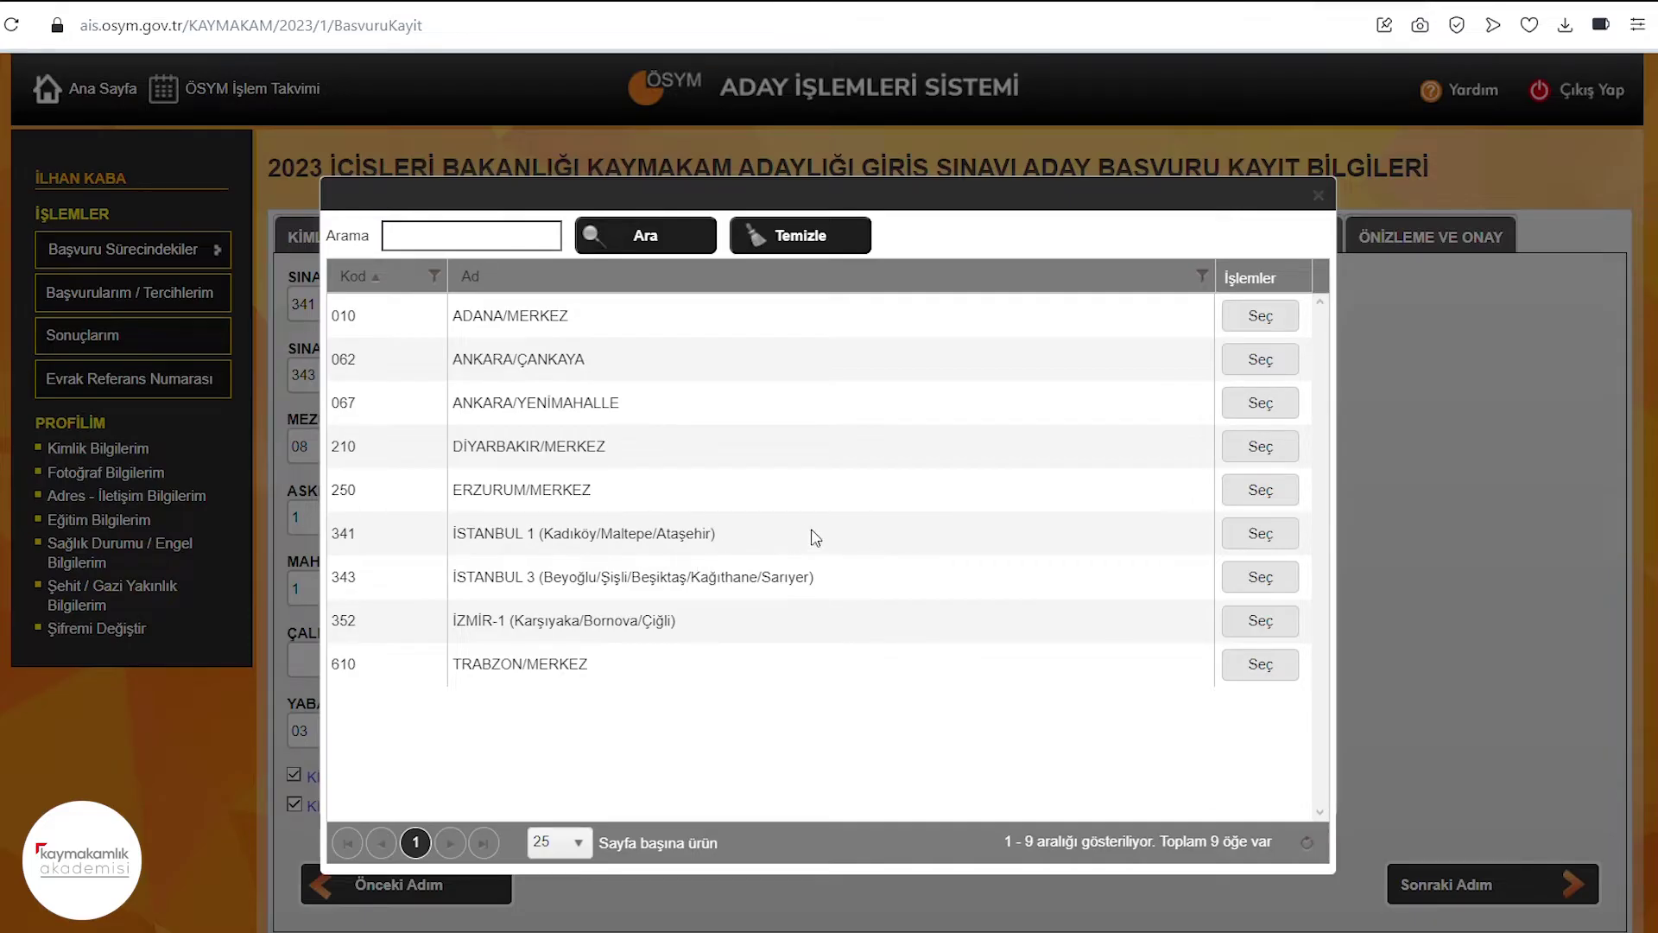
{"action": "left_click", "coordinate": [1259, 536]}
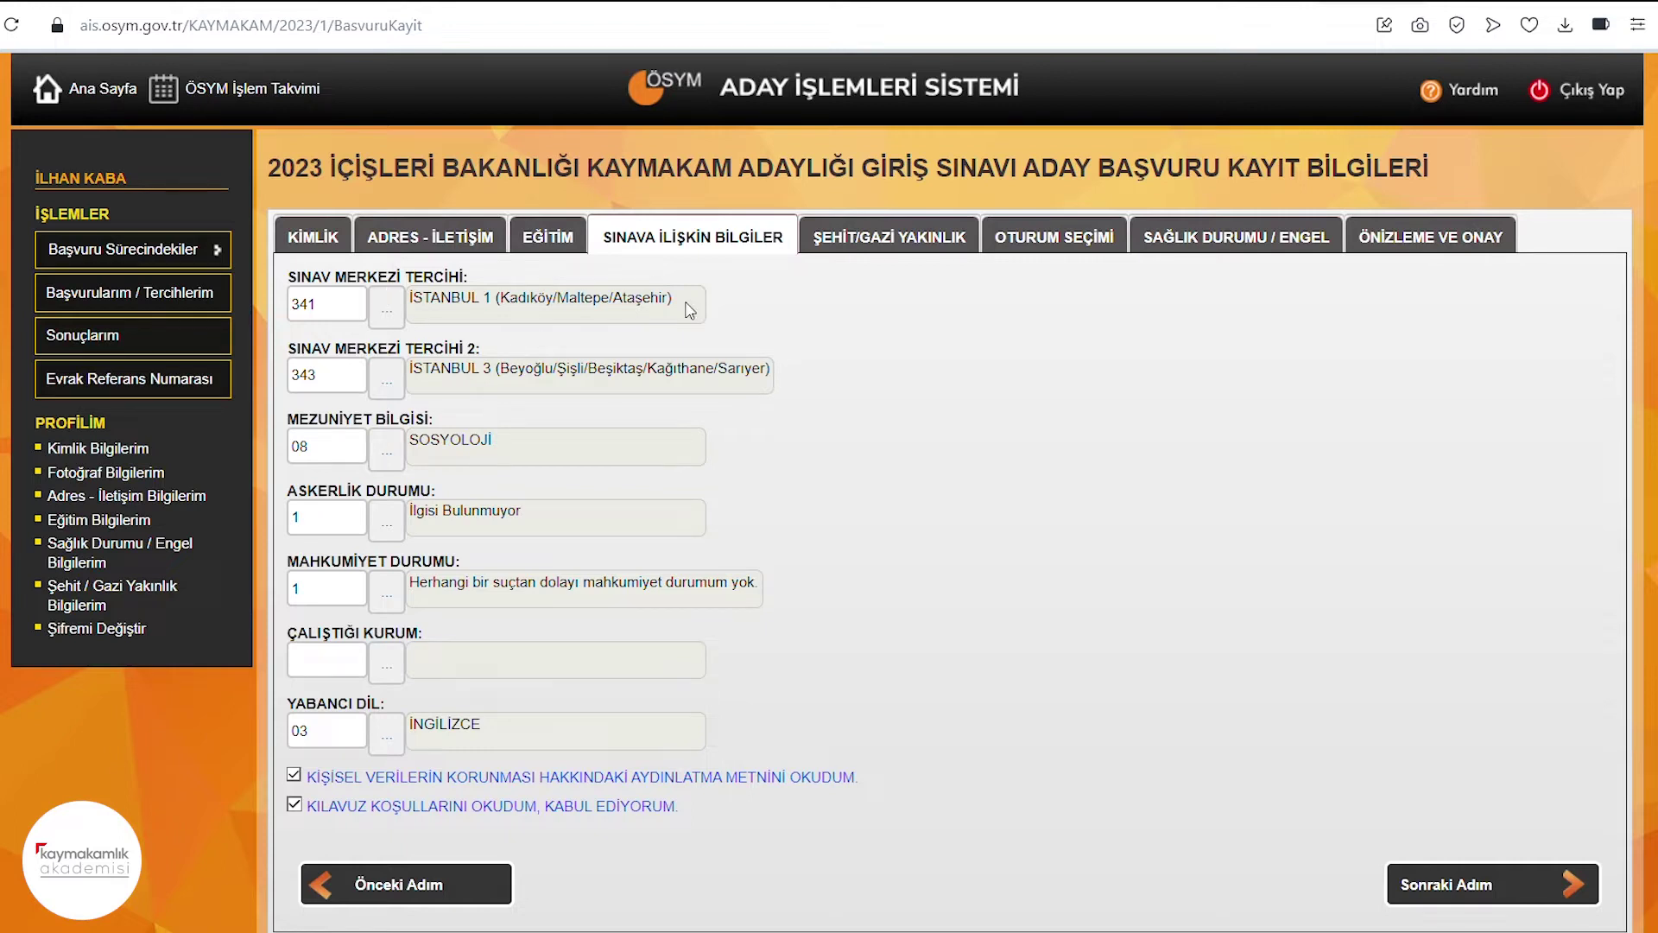
{"action": "left_click", "coordinate": [386, 381]}
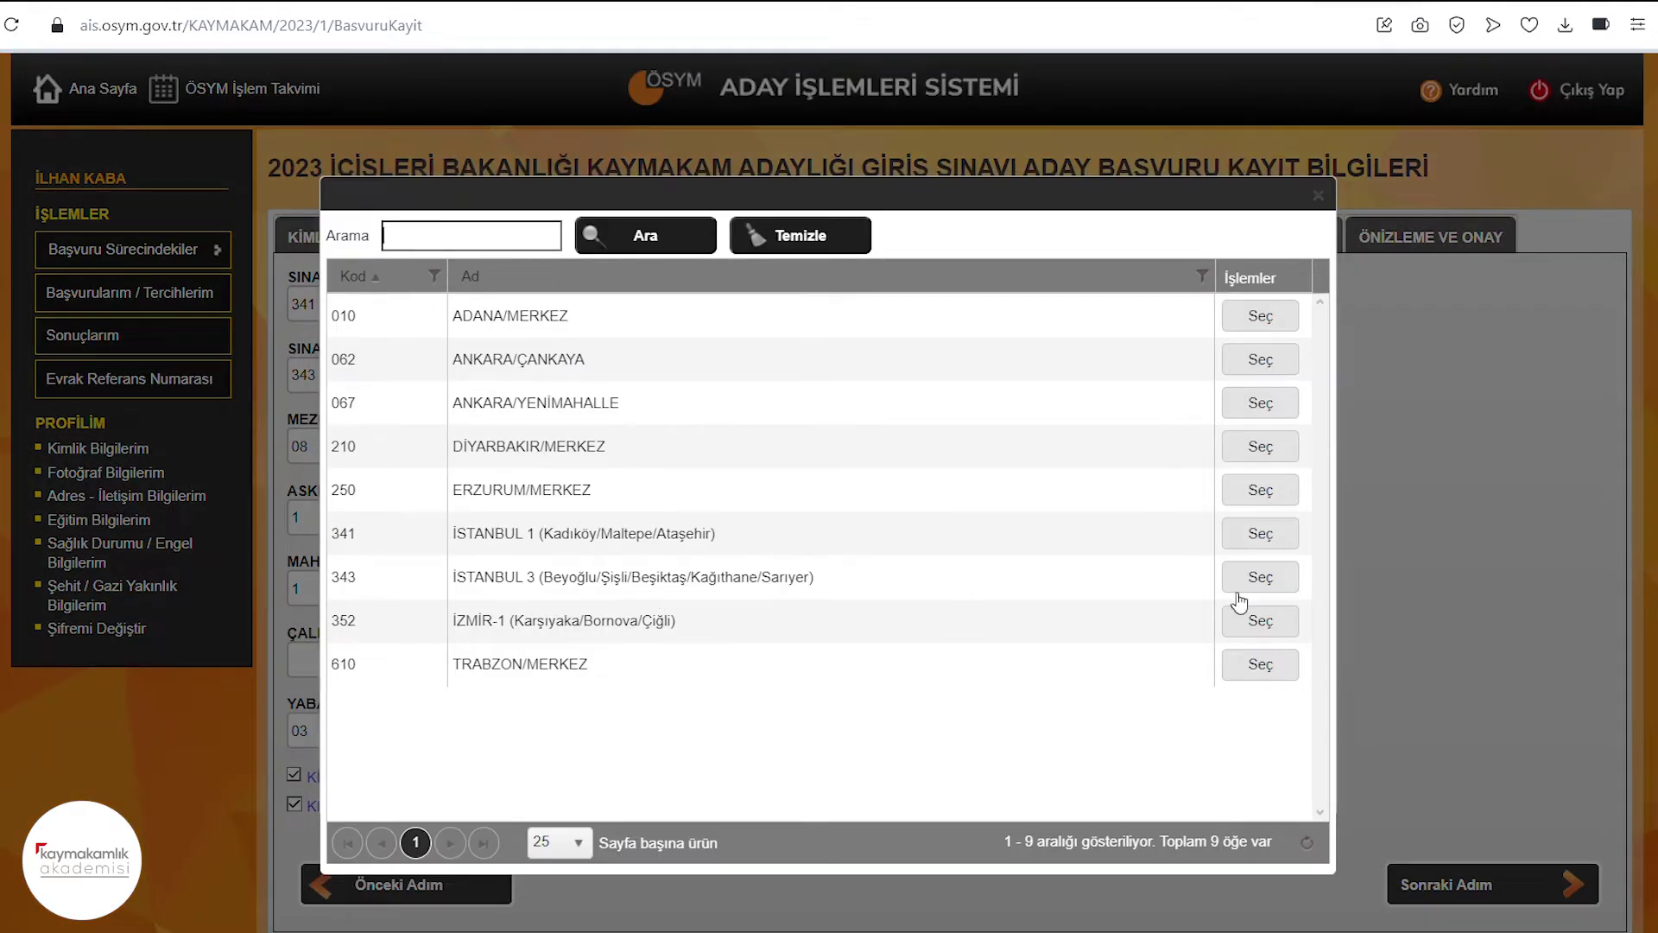
{"action": "left_click", "coordinate": [1260, 579]}
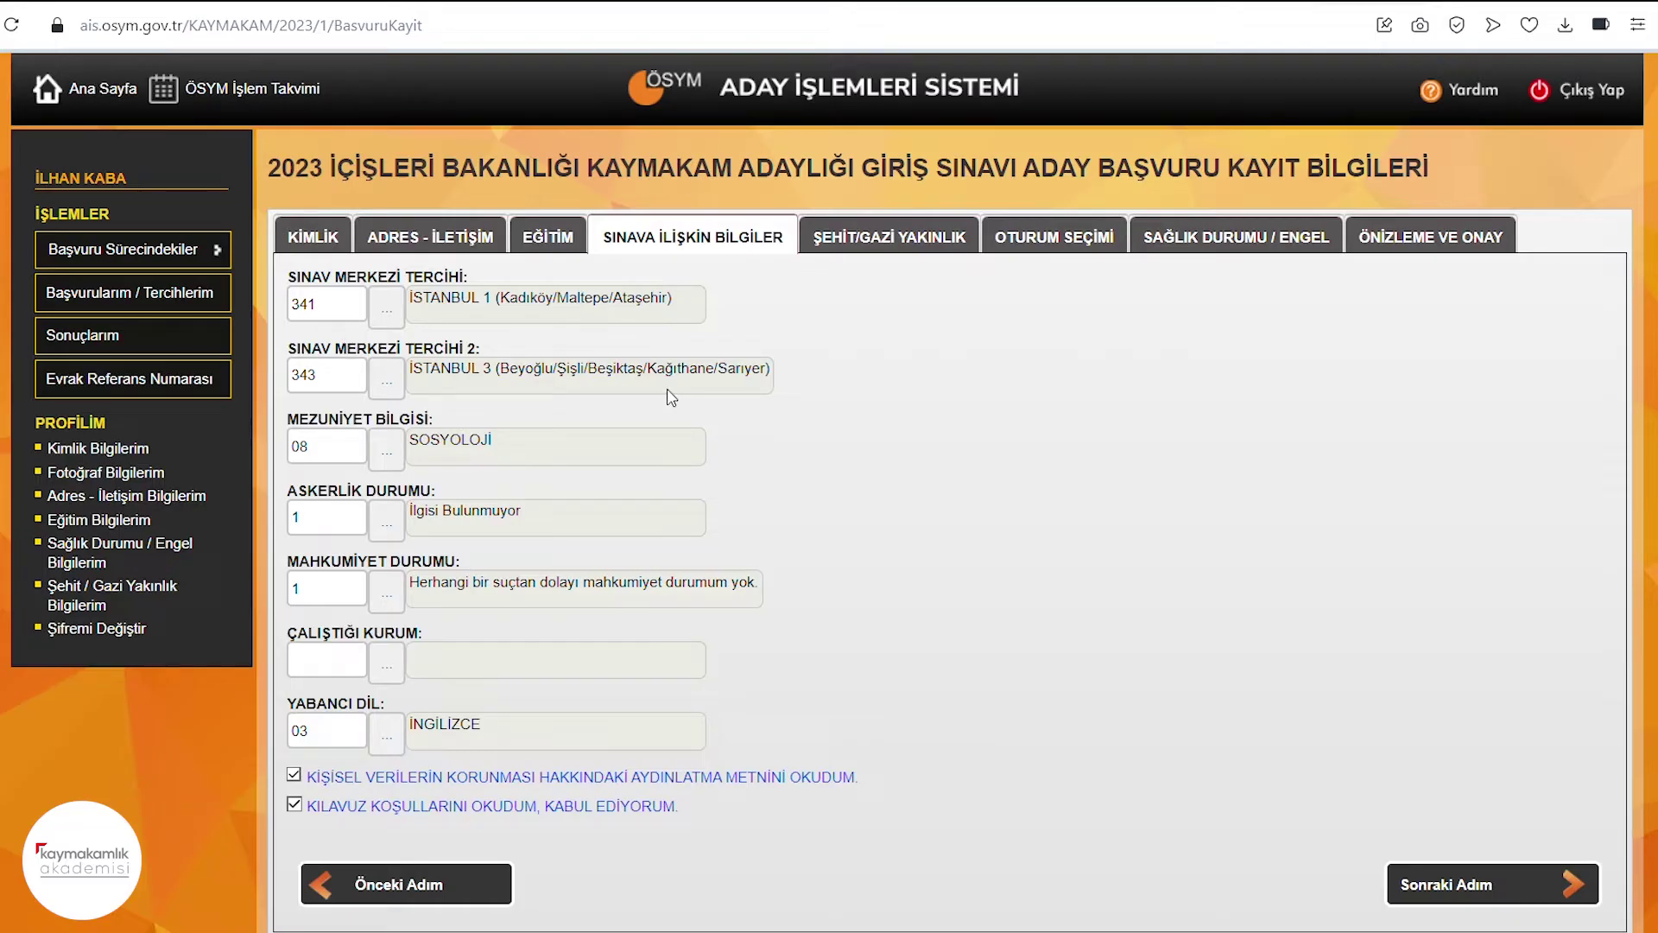
Open the graduation options and compare named departments such as Siyaset Bilimi and Kamu Yönetimi with the equivalence and postgraduate options 11 and 12.
{"action": "left_click", "coordinate": [385, 455]}
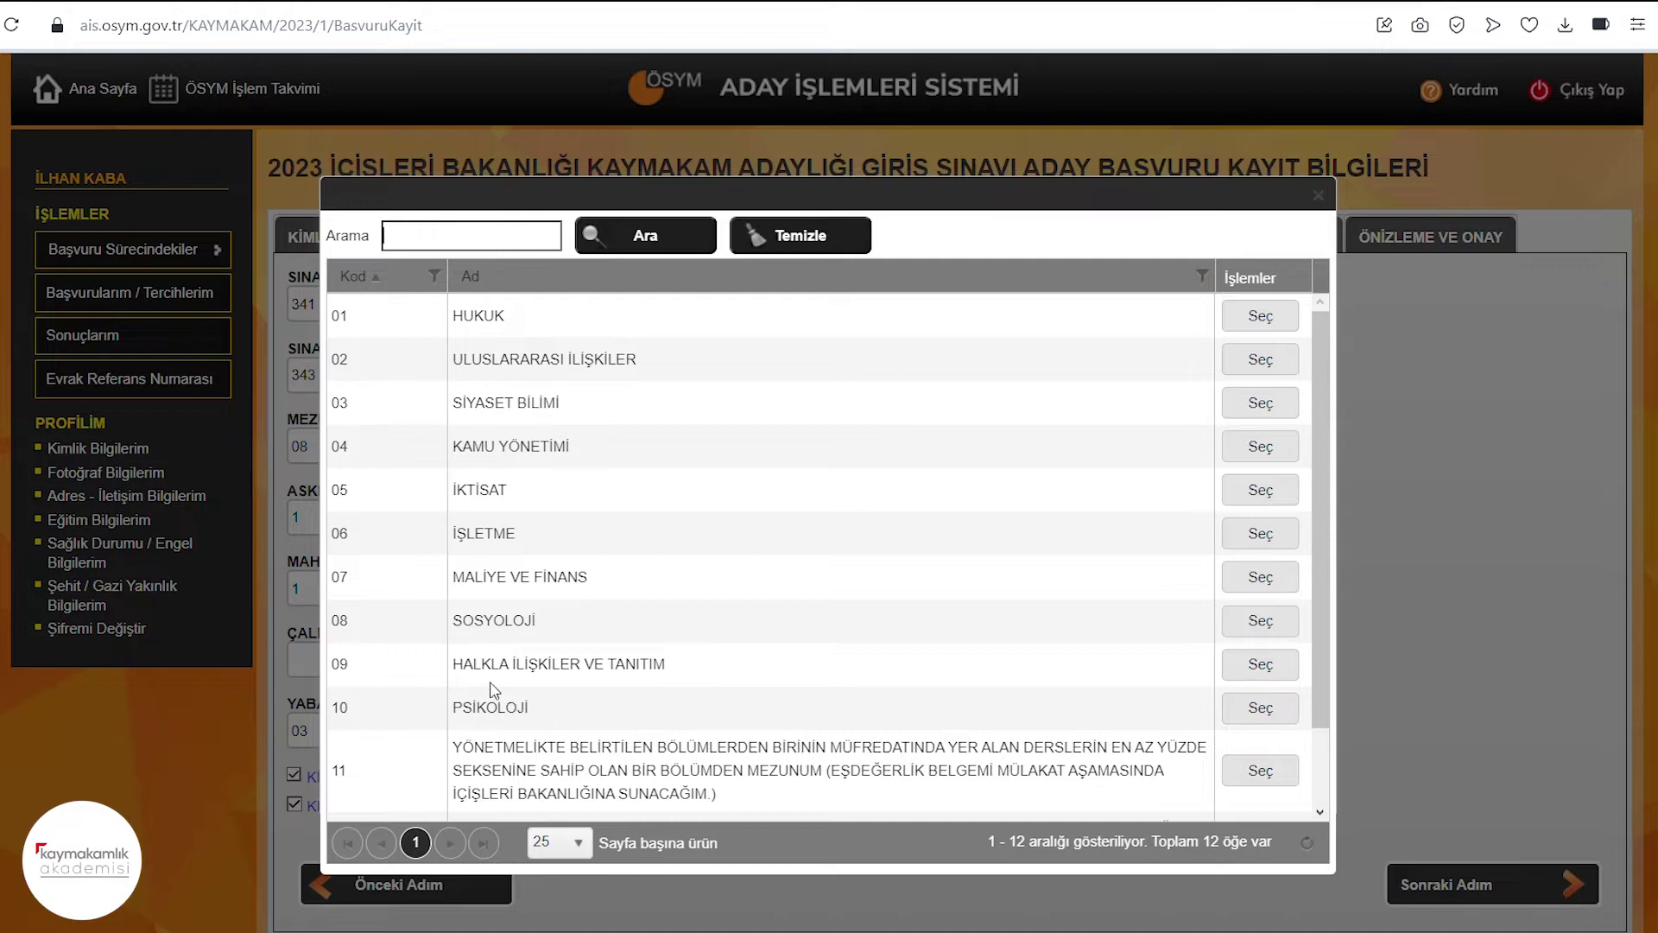
{"action": "scroll", "coordinate": [619, 592], "scroll_direction": "down", "scroll_amount": 3}
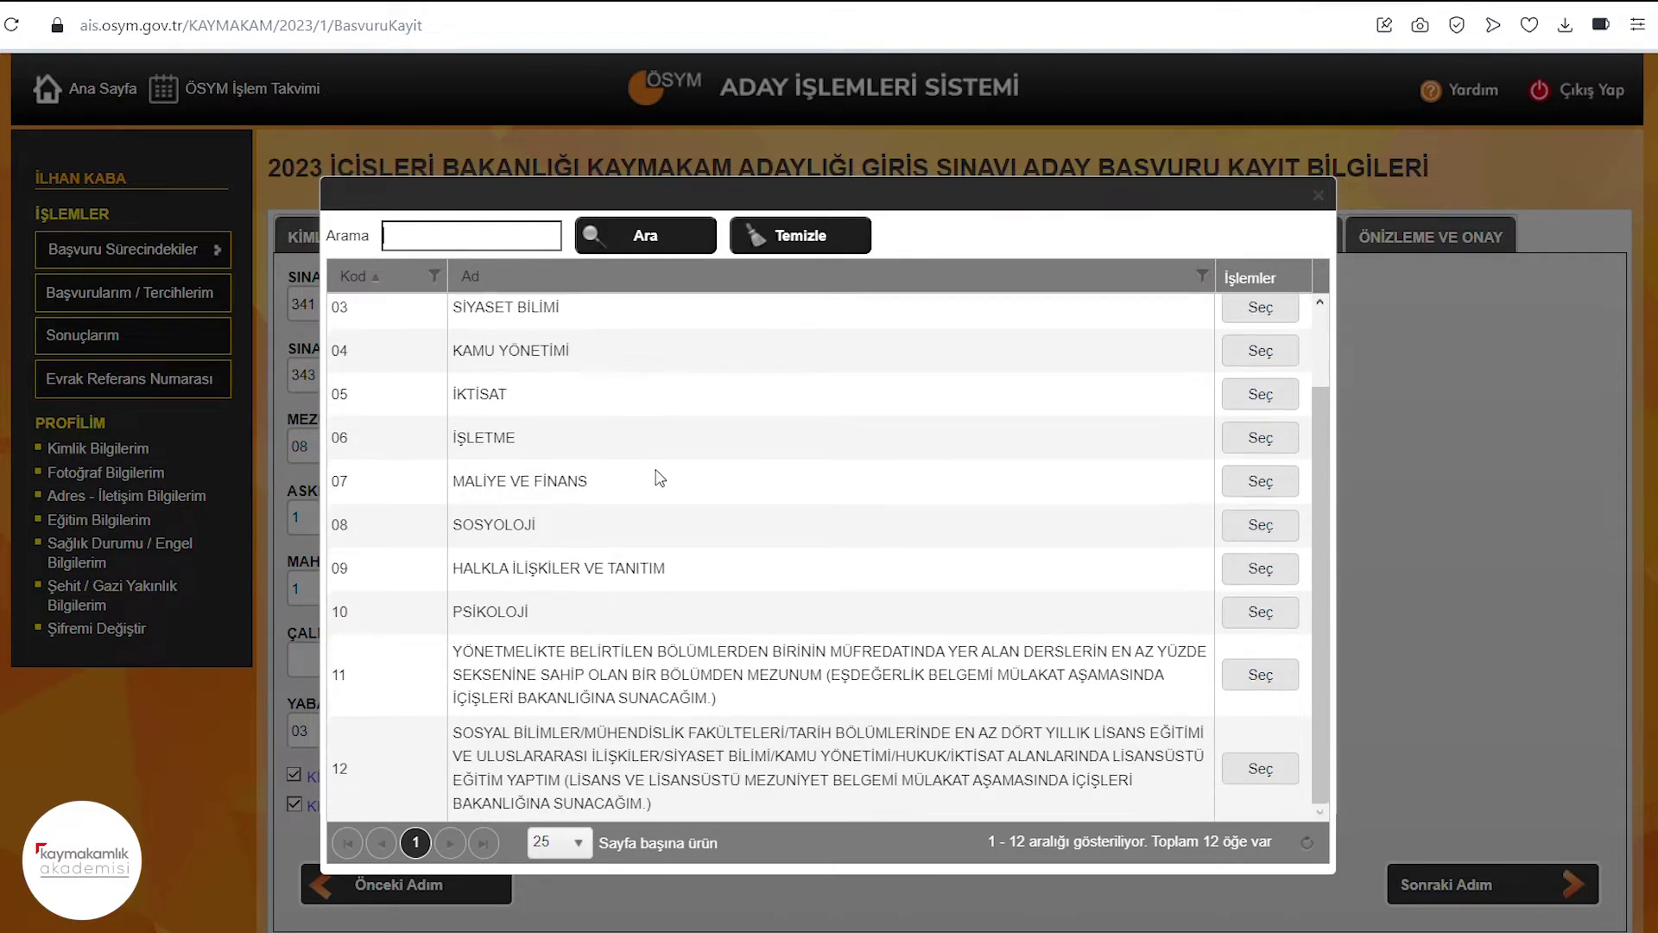
{"action": "scroll", "coordinate": [655, 474], "scroll_direction": "up", "scroll_amount": 3}
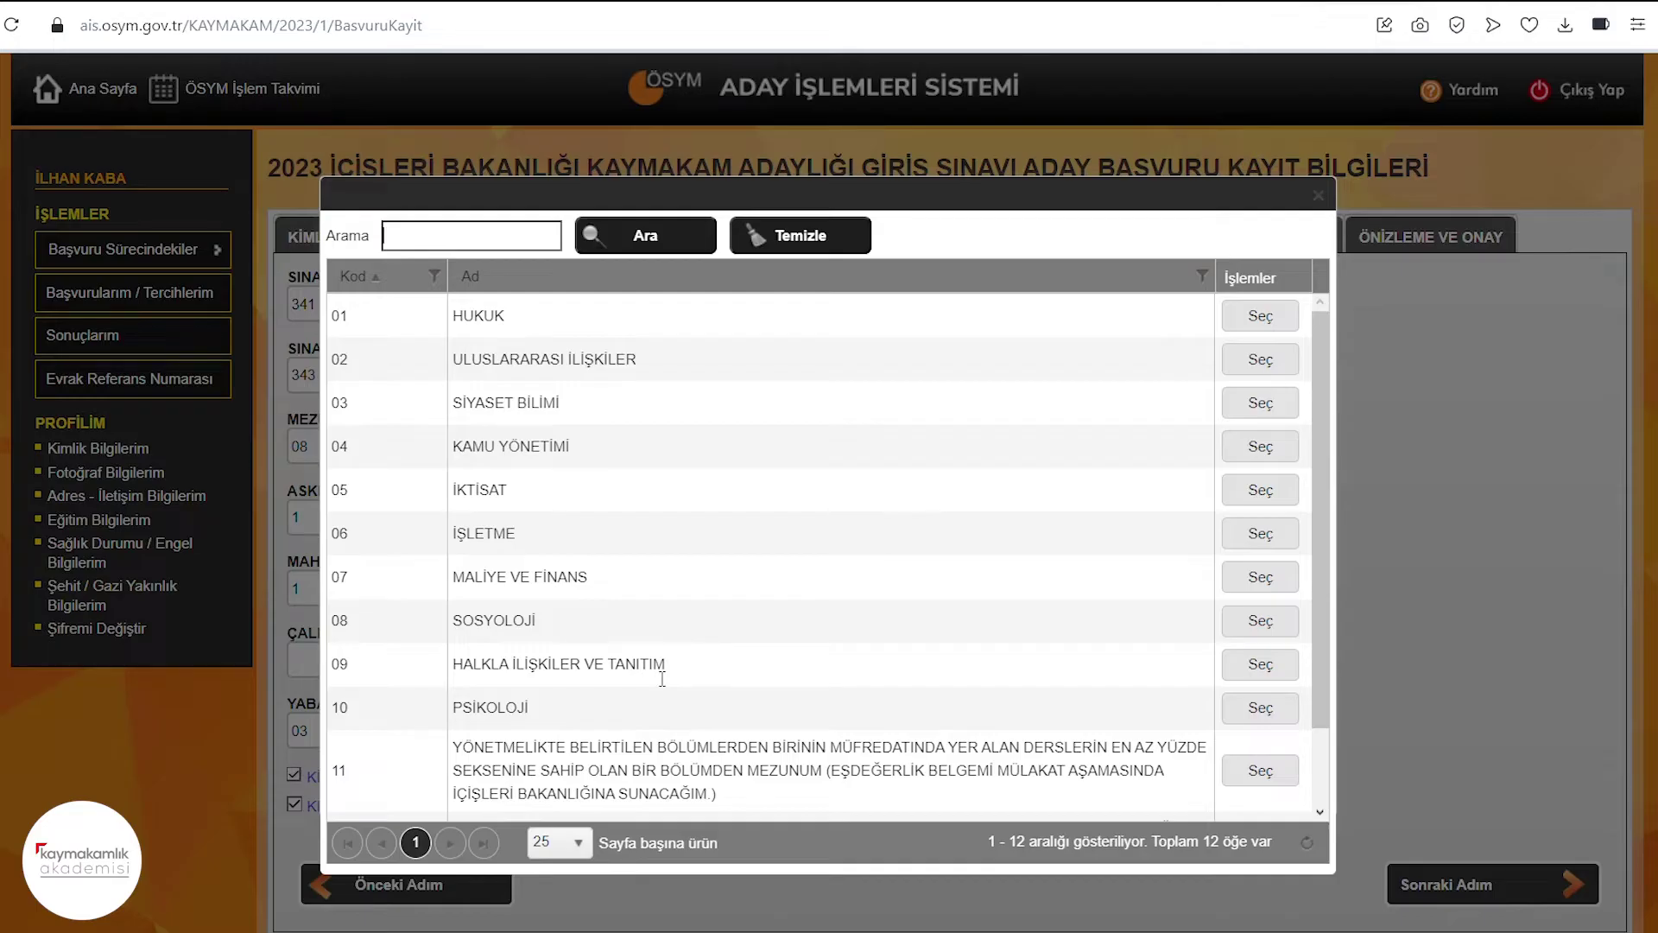
{"action": "scroll", "coordinate": [627, 560], "scroll_direction": "down", "scroll_amount": 4}
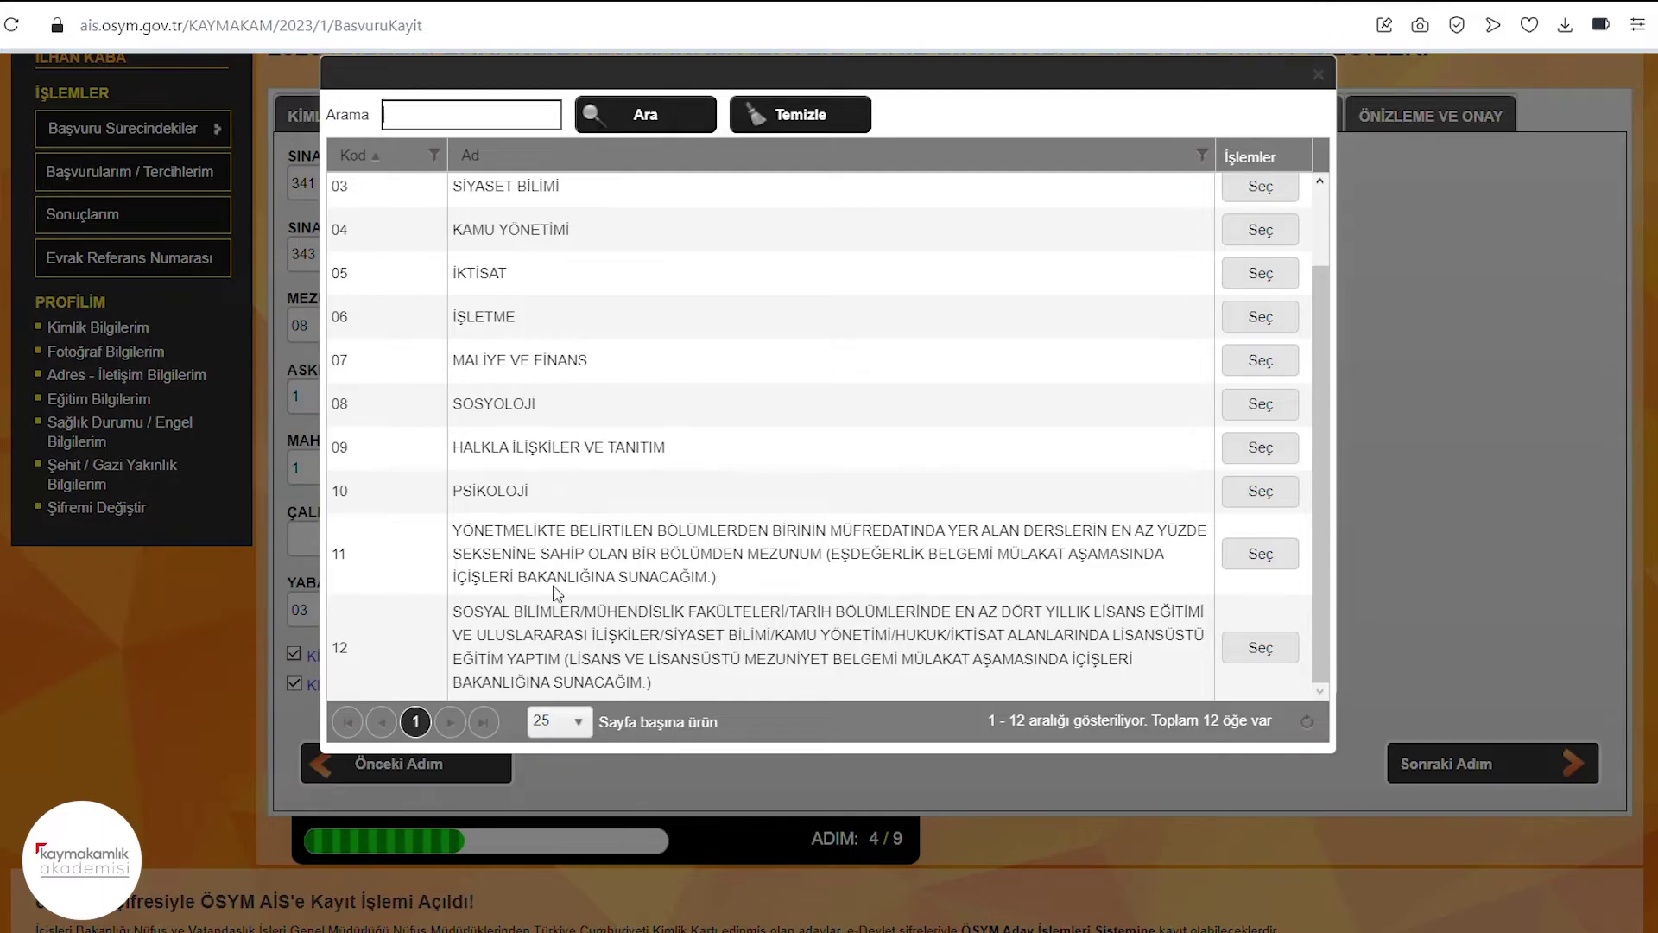
{"action": "scroll", "coordinate": [722, 590], "scroll_direction": "up", "scroll_amount": 3}
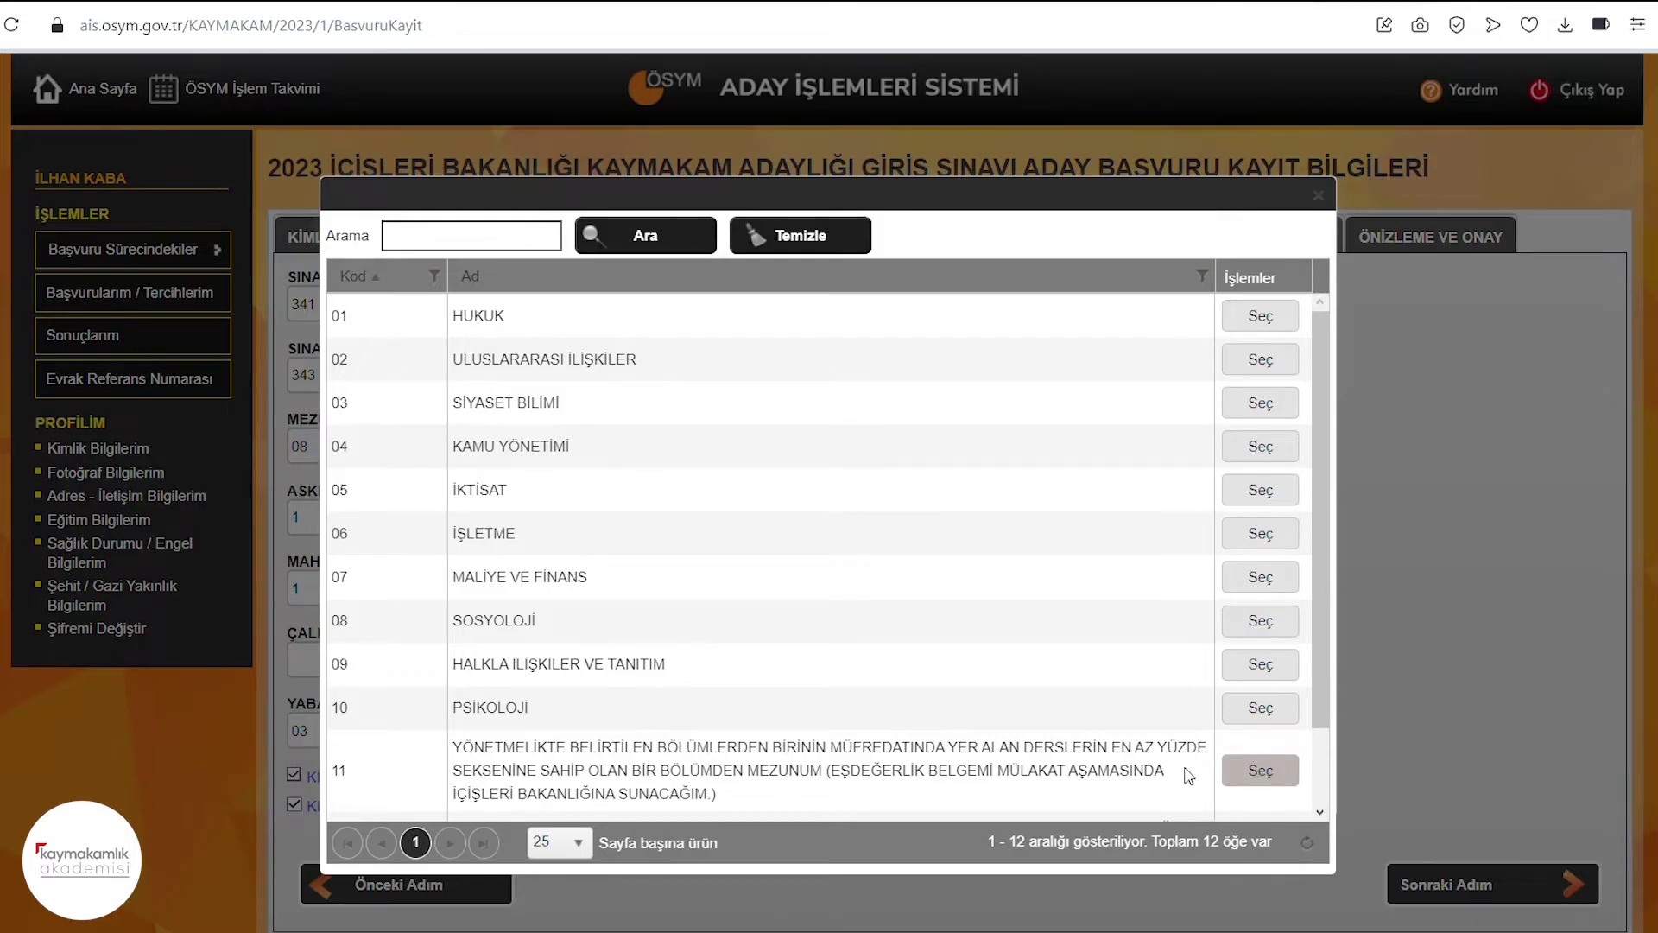
{"action": "left_click", "coordinate": [678, 765]}
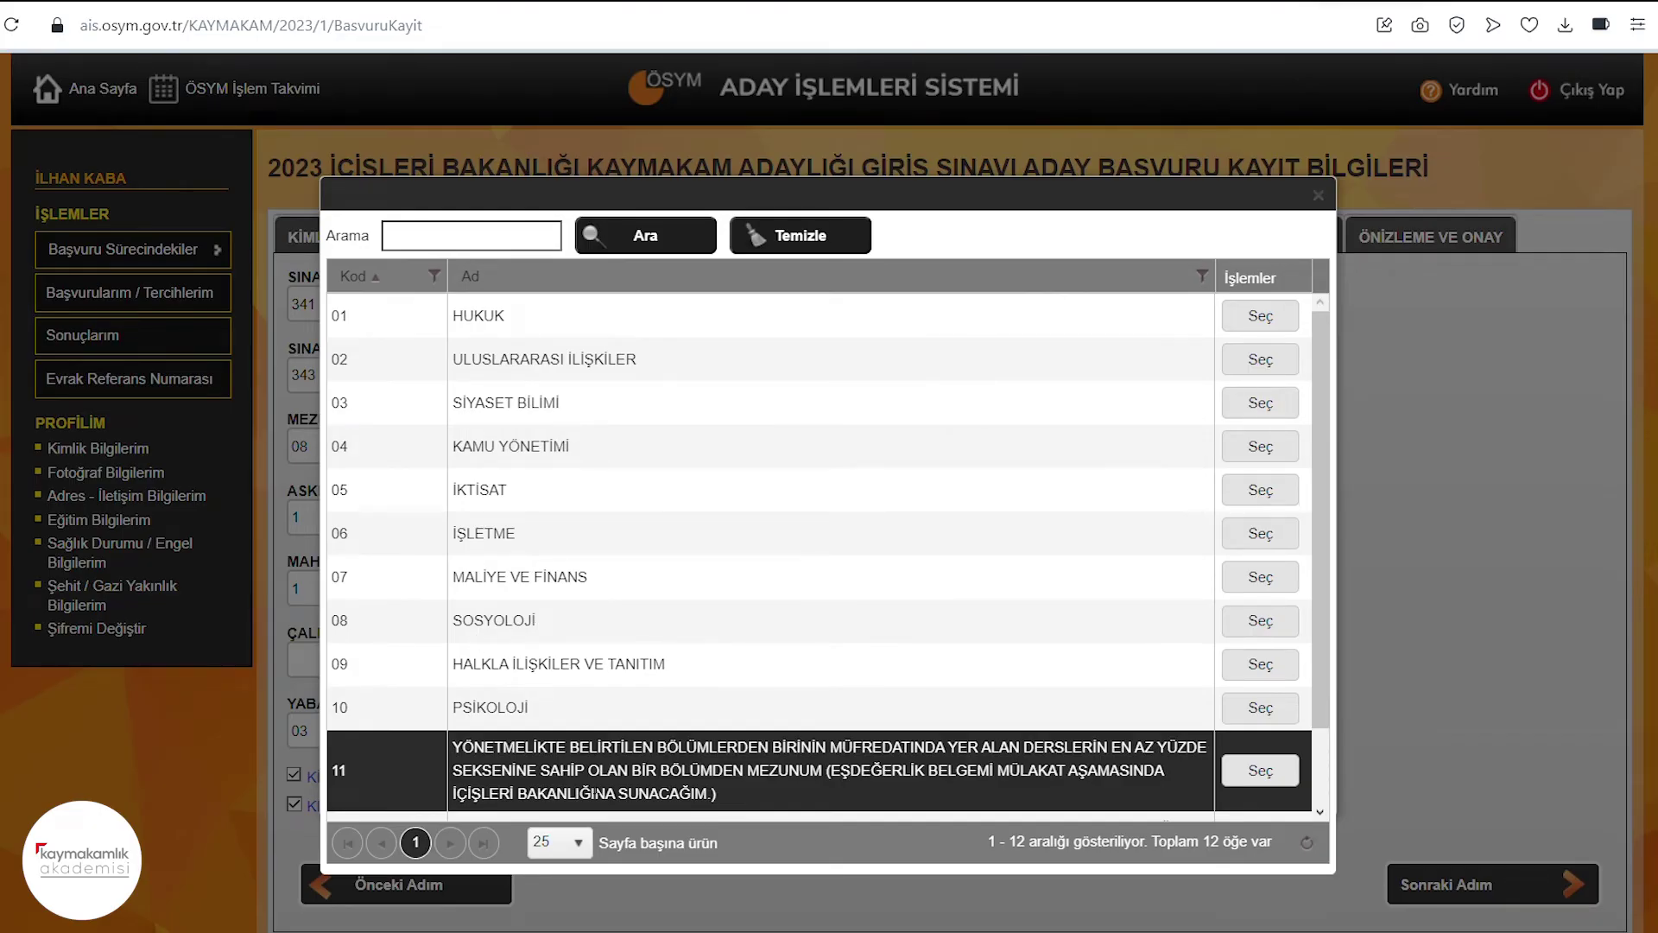
{"action": "left_click", "coordinate": [486, 579]}
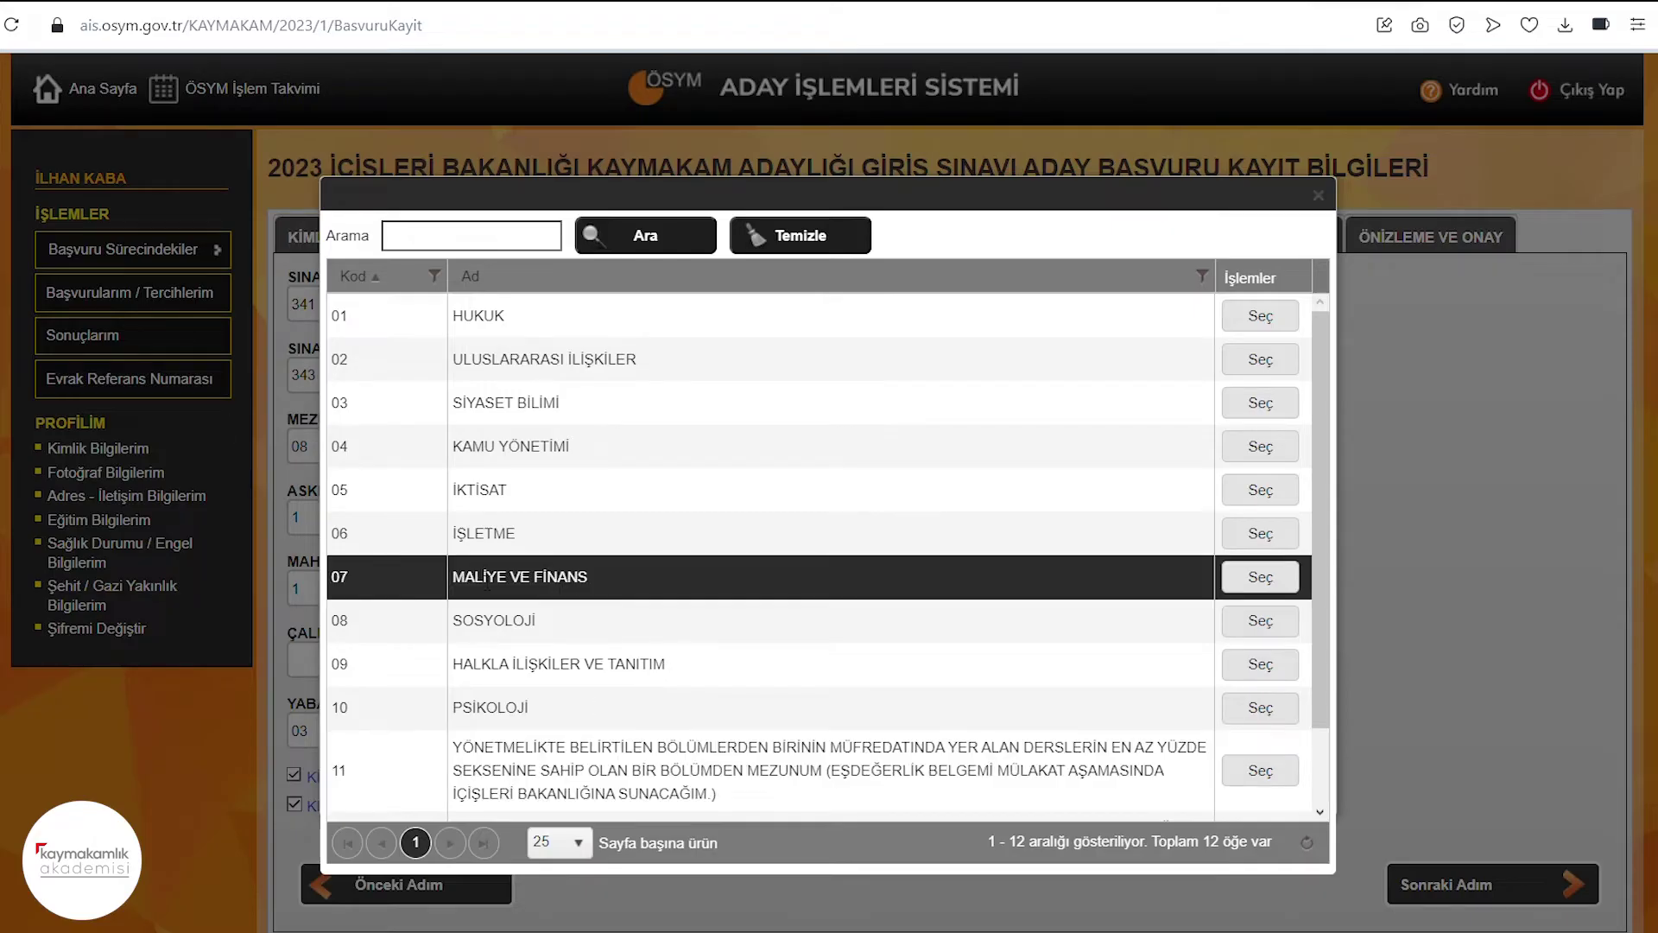
{"action": "left_click", "coordinate": [610, 780]}
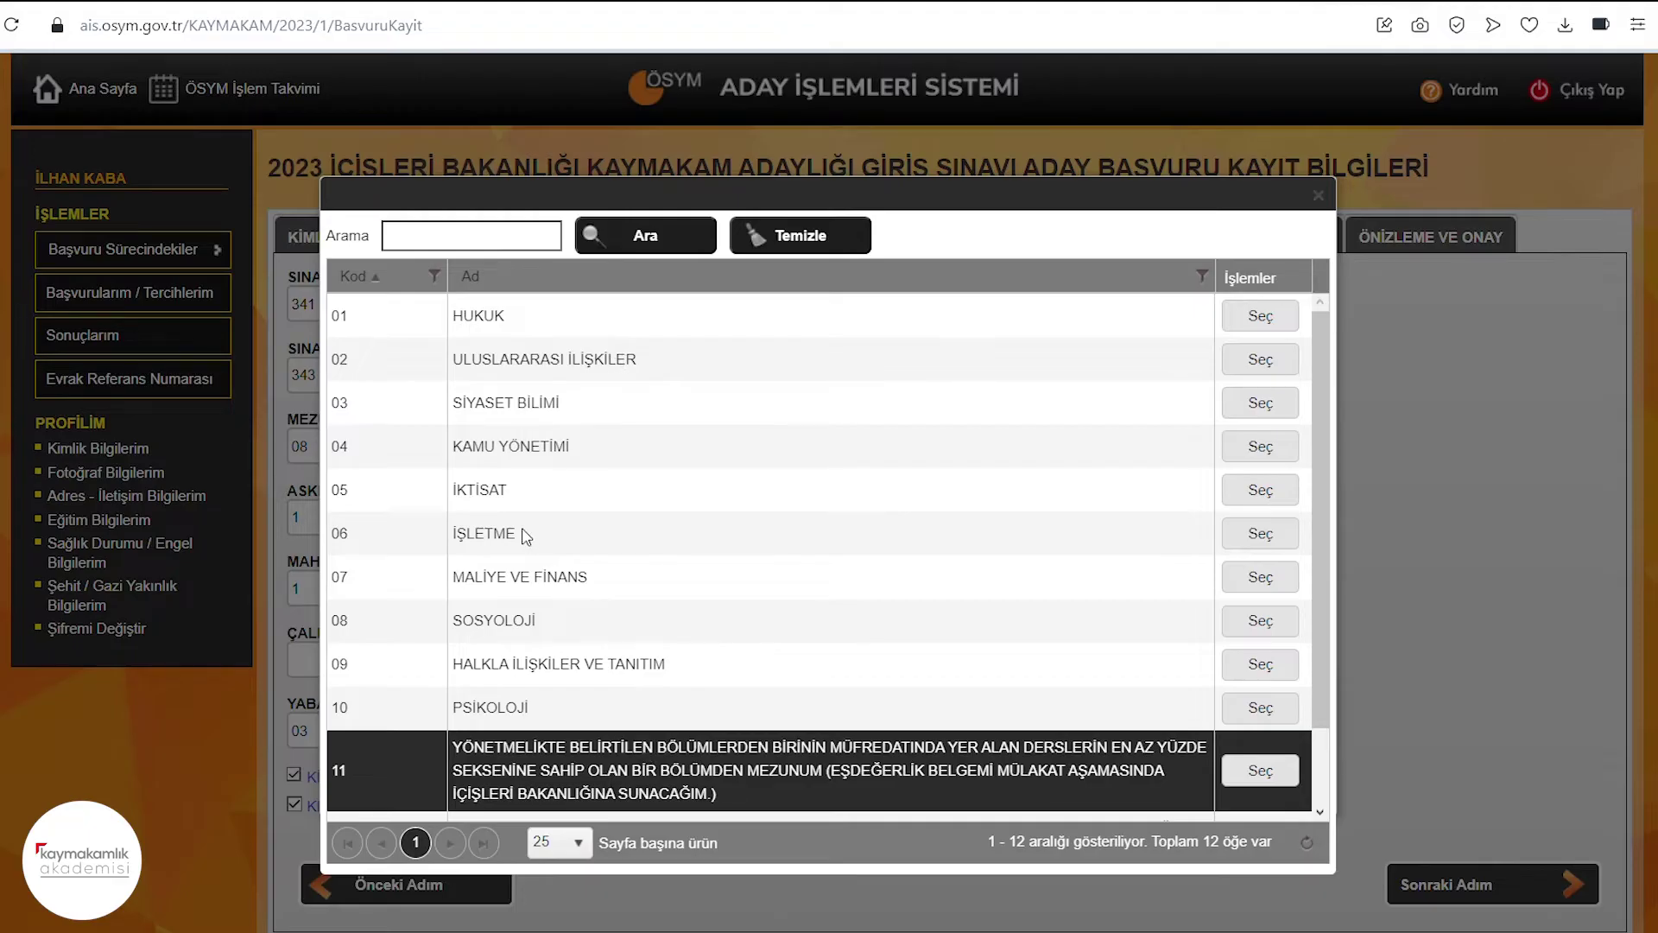
{"action": "left_click", "coordinate": [500, 412]}
{"action": "left_click", "coordinate": [501, 445]}
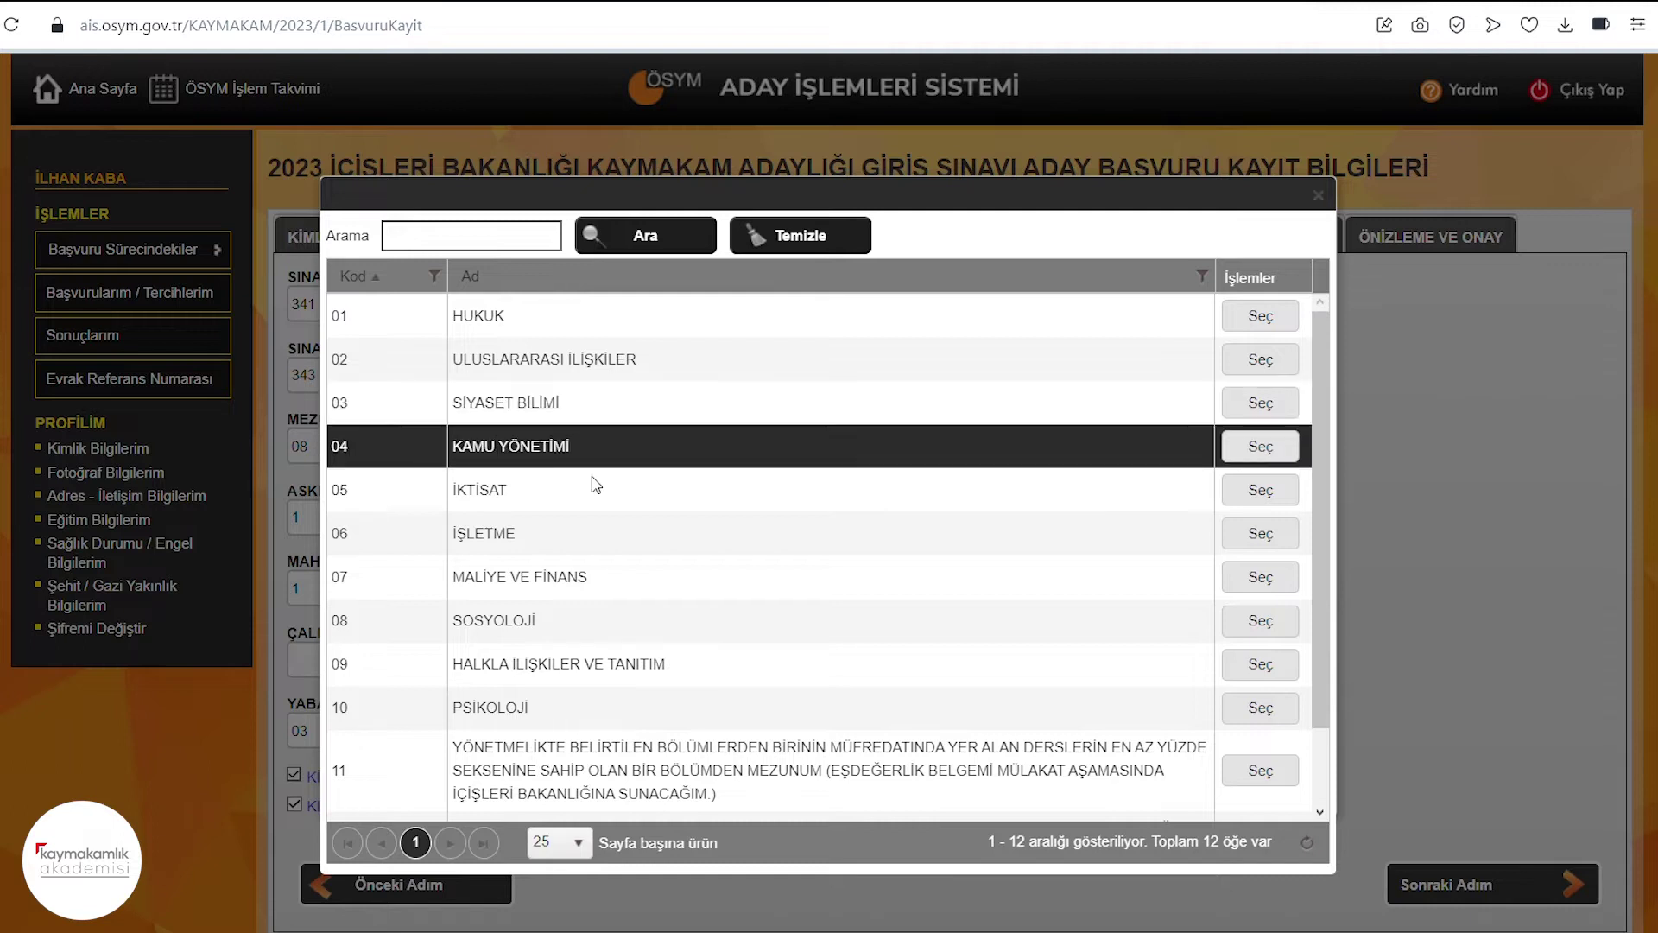
{"action": "left_click_drag", "start_coordinate": [452, 403], "coordinate": [565, 407]}
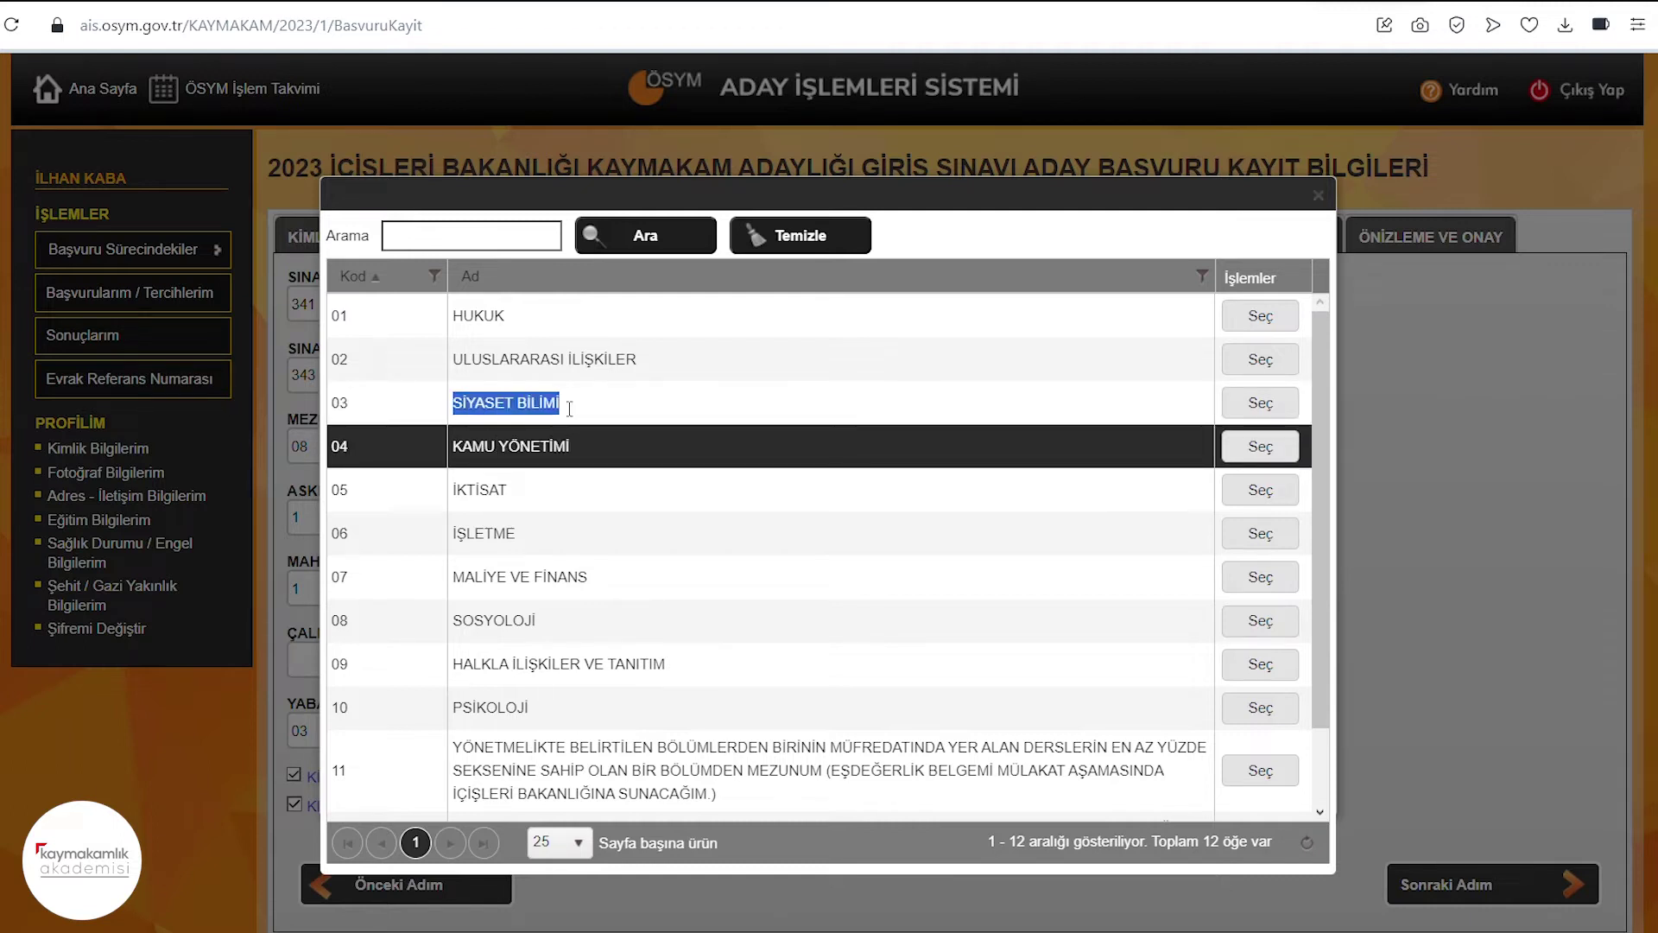
{"action": "left_click", "coordinate": [580, 403]}
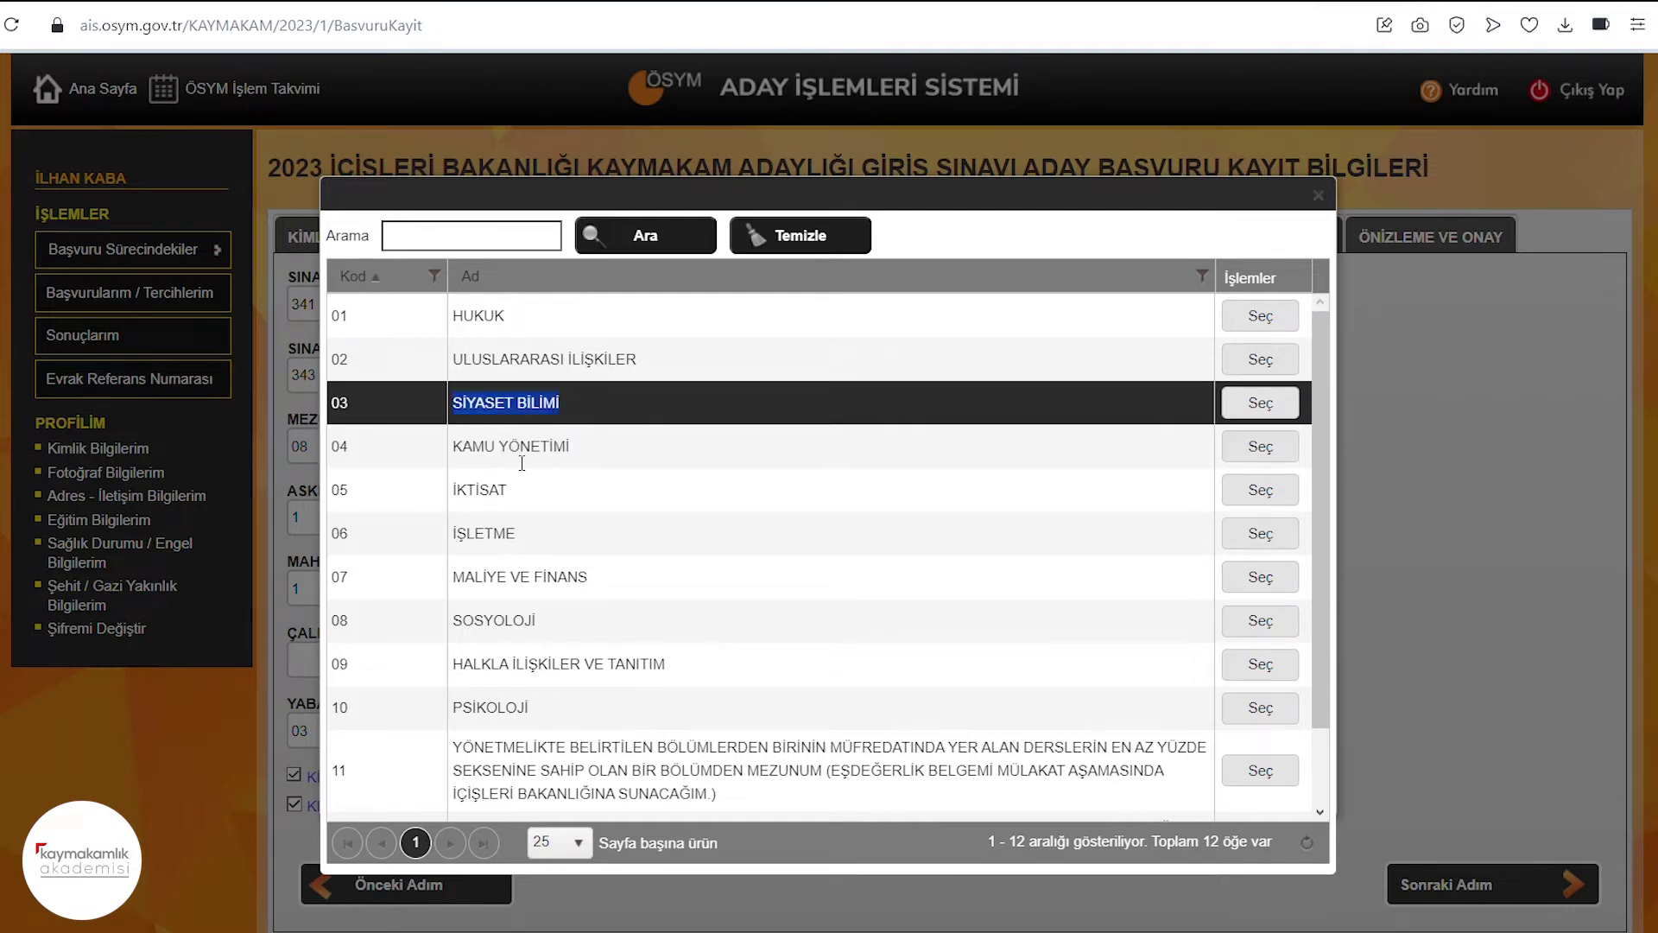
{"action": "left_click", "coordinate": [636, 450]}
{"action": "scroll", "coordinate": [633, 452], "scroll_direction": "down", "scroll_amount": 2}
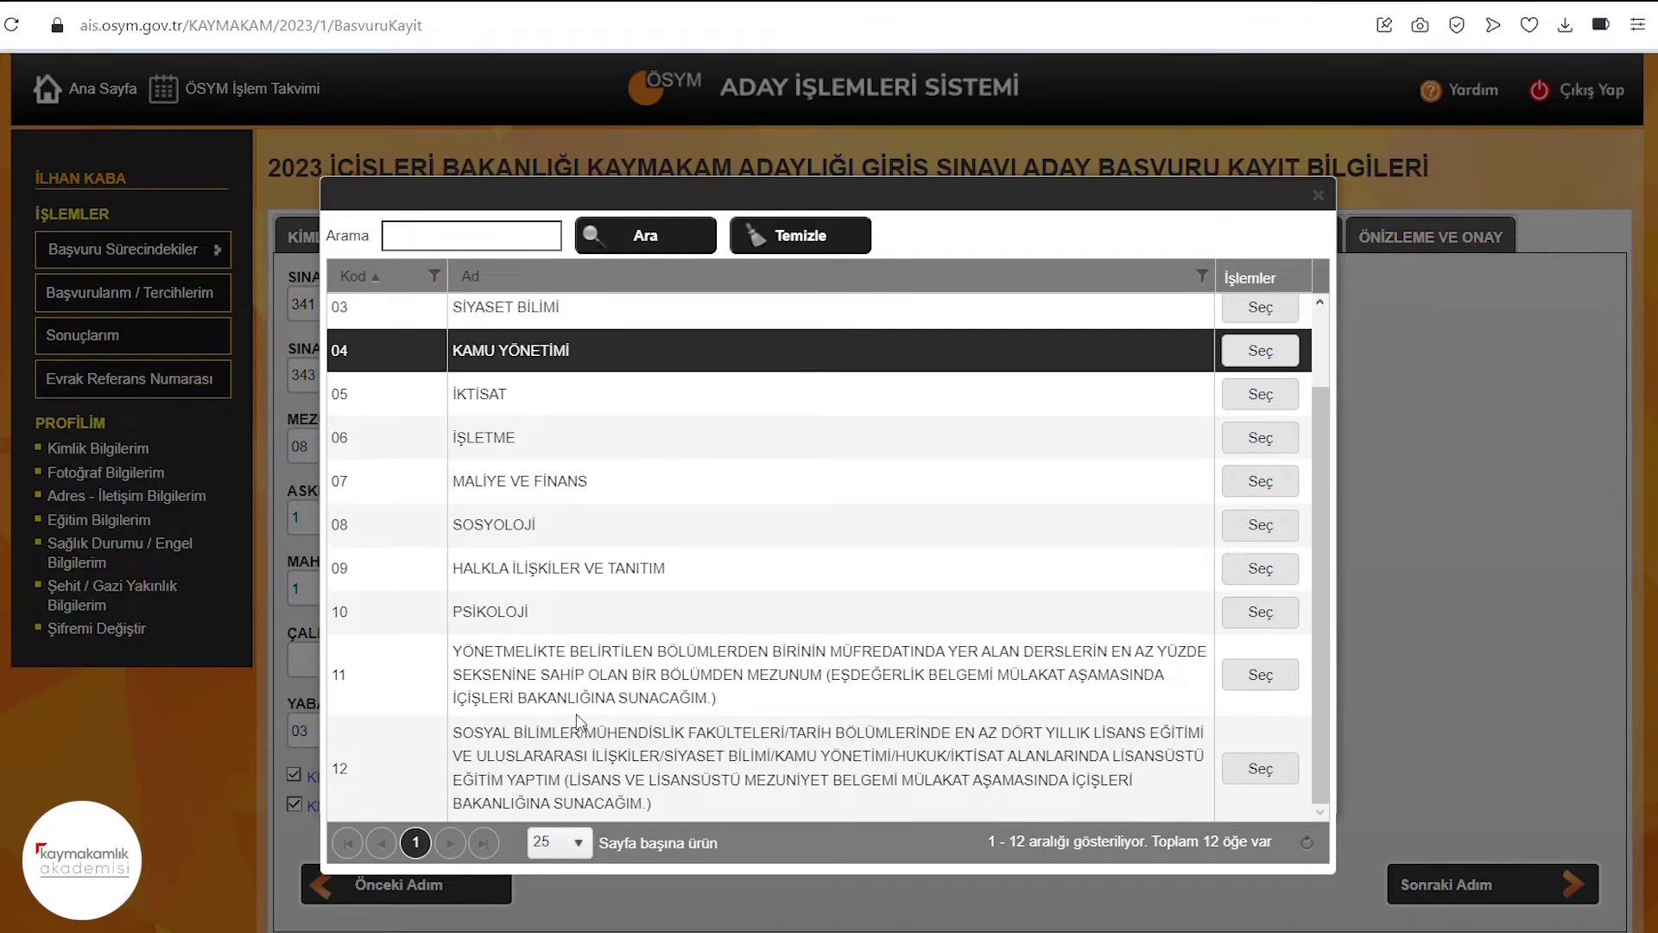
{"action": "left_click", "coordinate": [875, 696]}
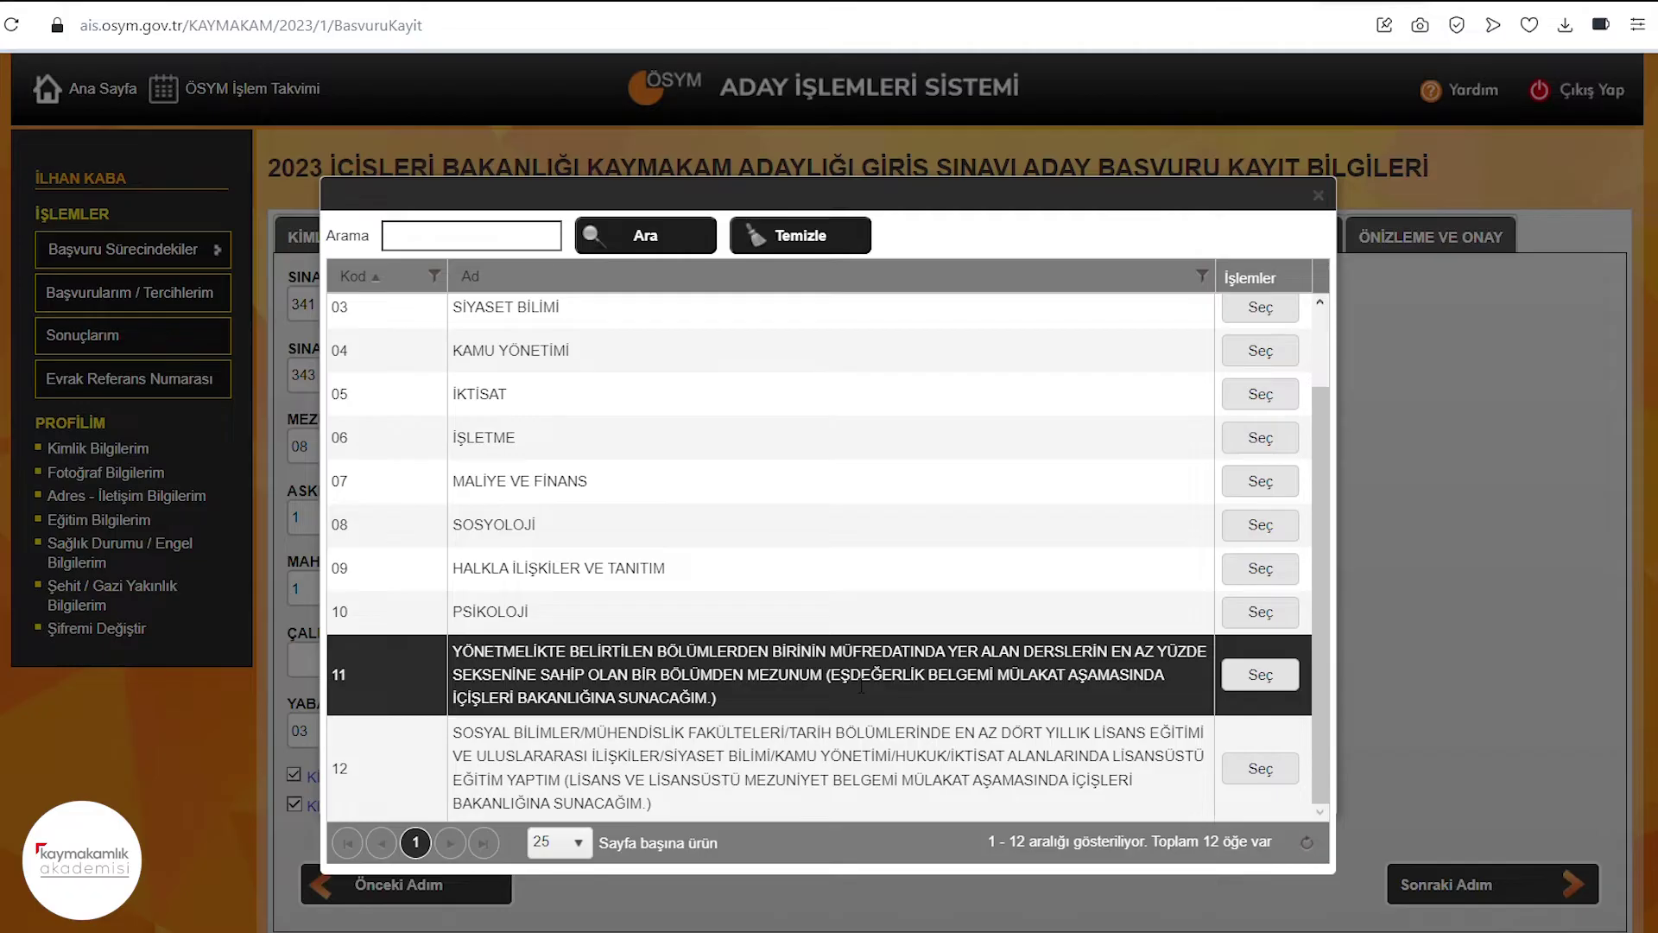
{"action": "scroll", "coordinate": [861, 685], "scroll_direction": "up", "scroll_amount": 2}
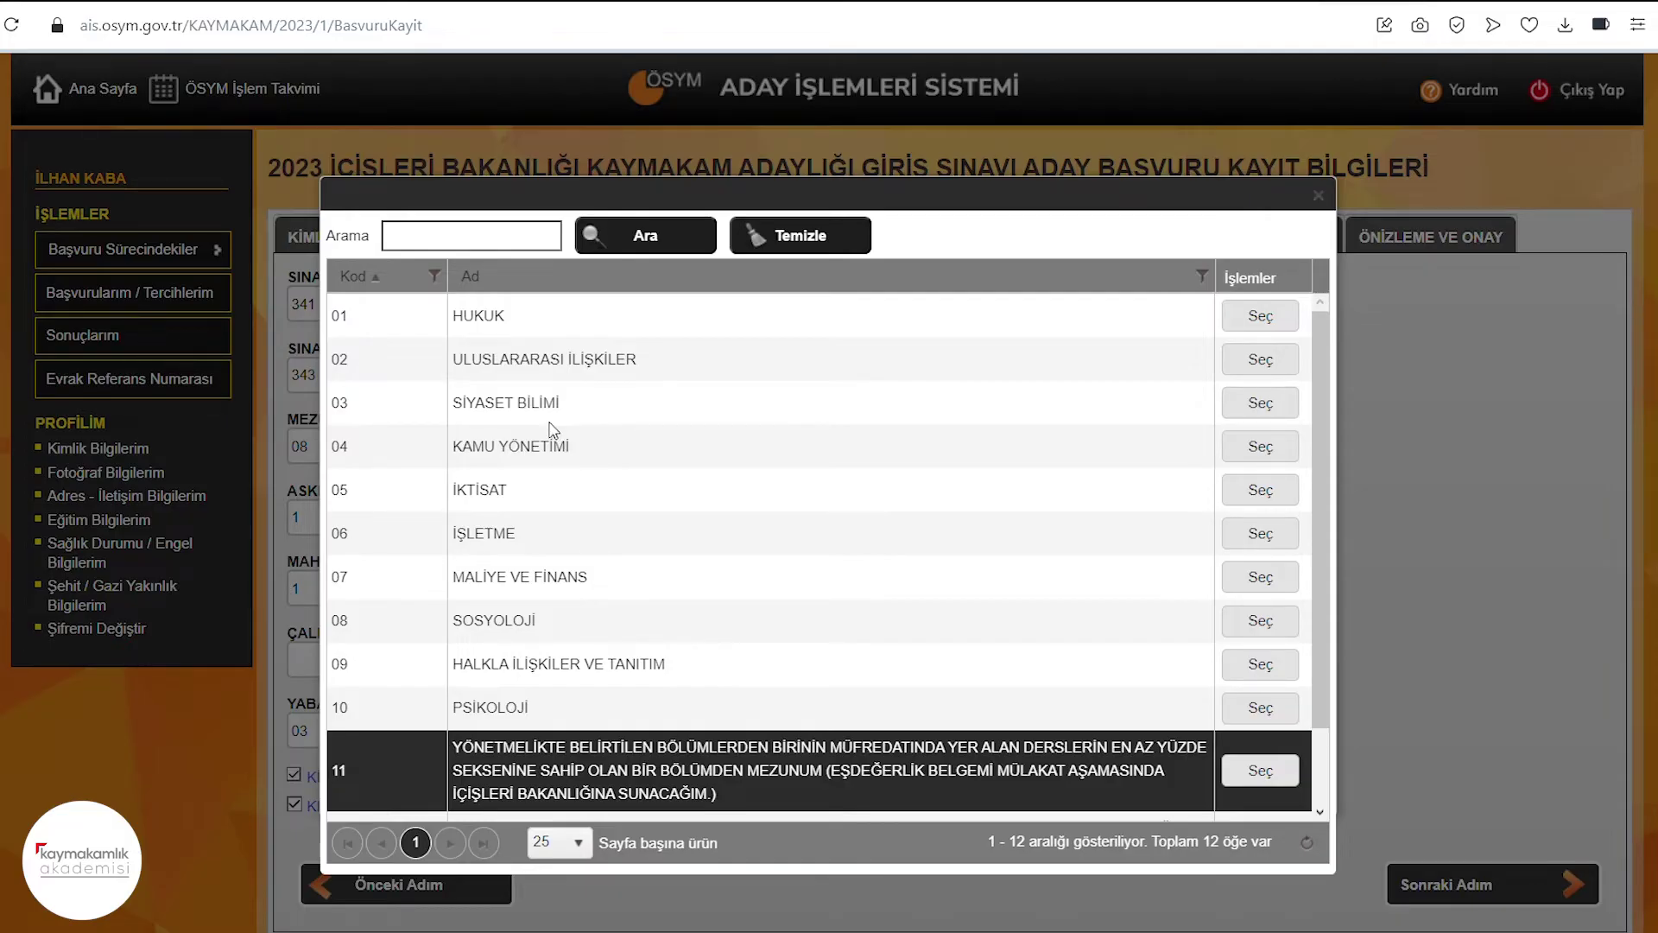
Set the graduation information to code 11, a department covering at least eighty percent of a listed department's curriculum.
{"action": "left_click", "coordinate": [520, 405]}
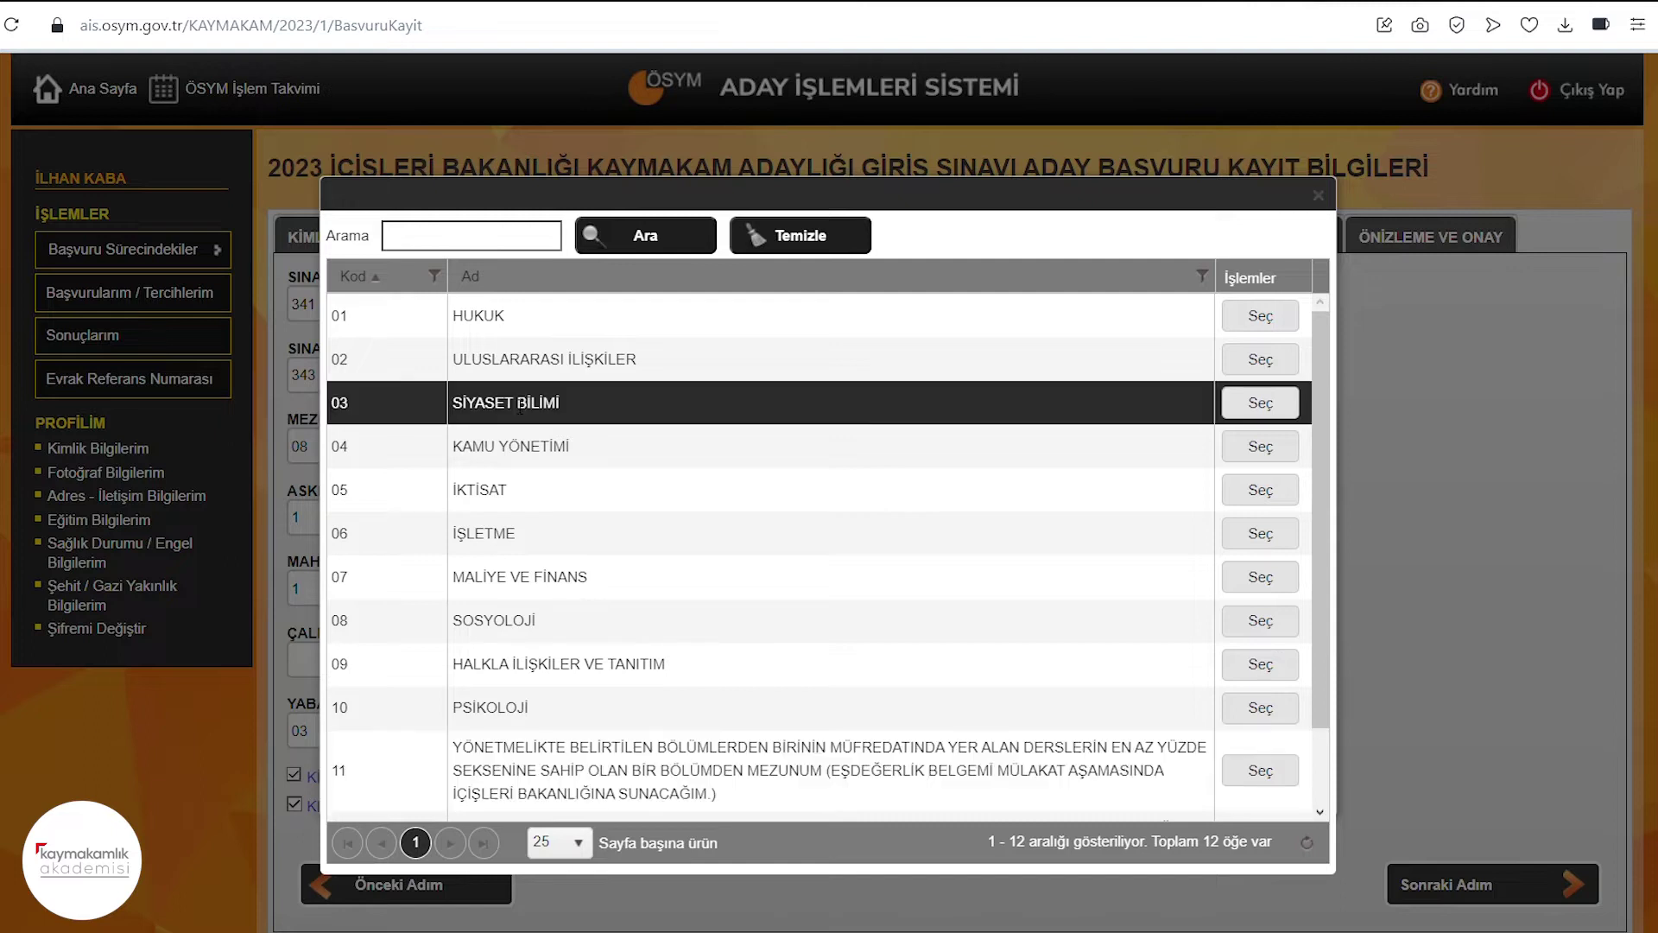
{"action": "left_click", "coordinate": [547, 458]}
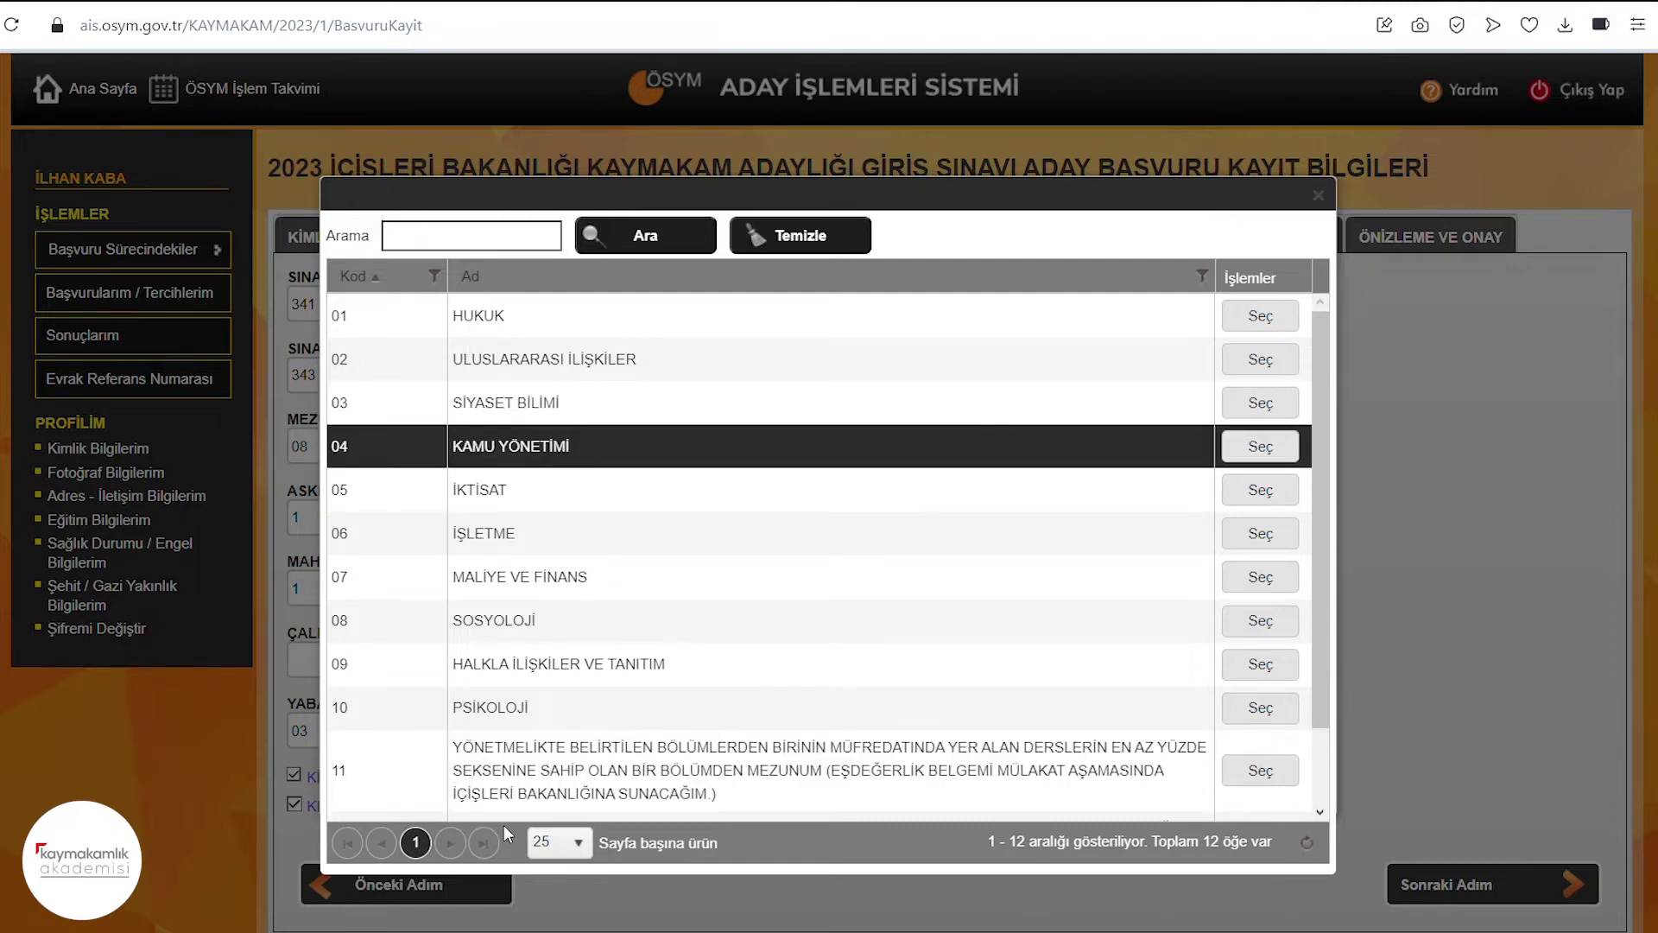
{"action": "left_click", "coordinate": [1242, 805]}
{"action": "left_click", "coordinate": [1261, 771]}
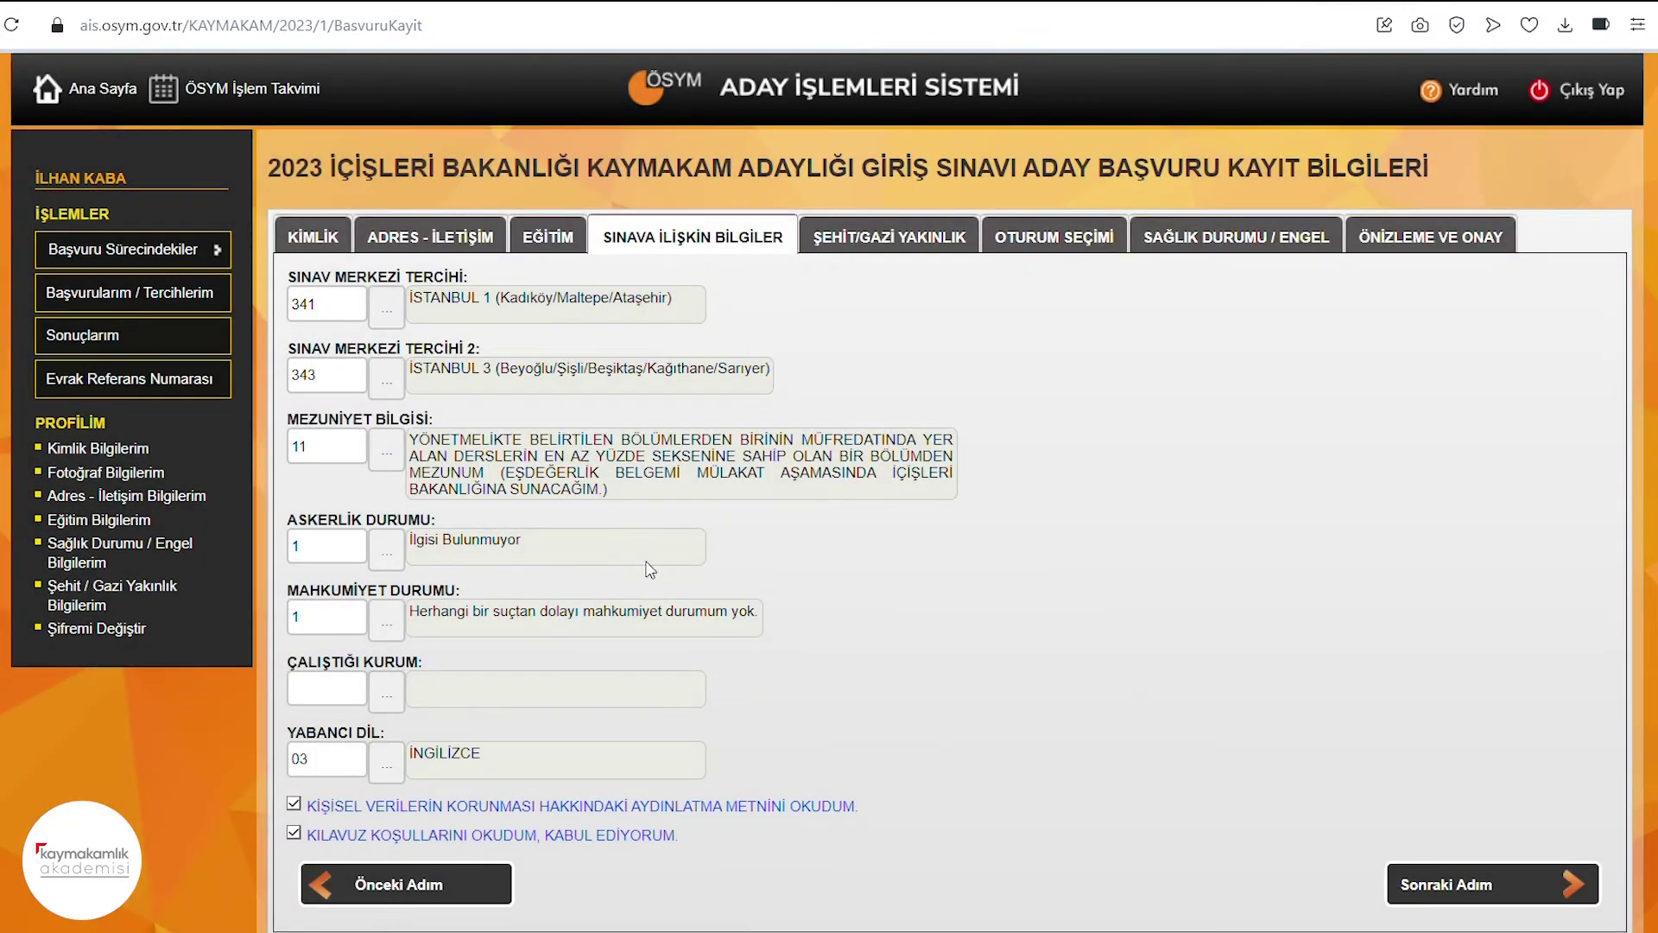
Review the military service options and set the military status to 3, Ertelenmiş.
{"action": "left_click", "coordinate": [386, 551]}
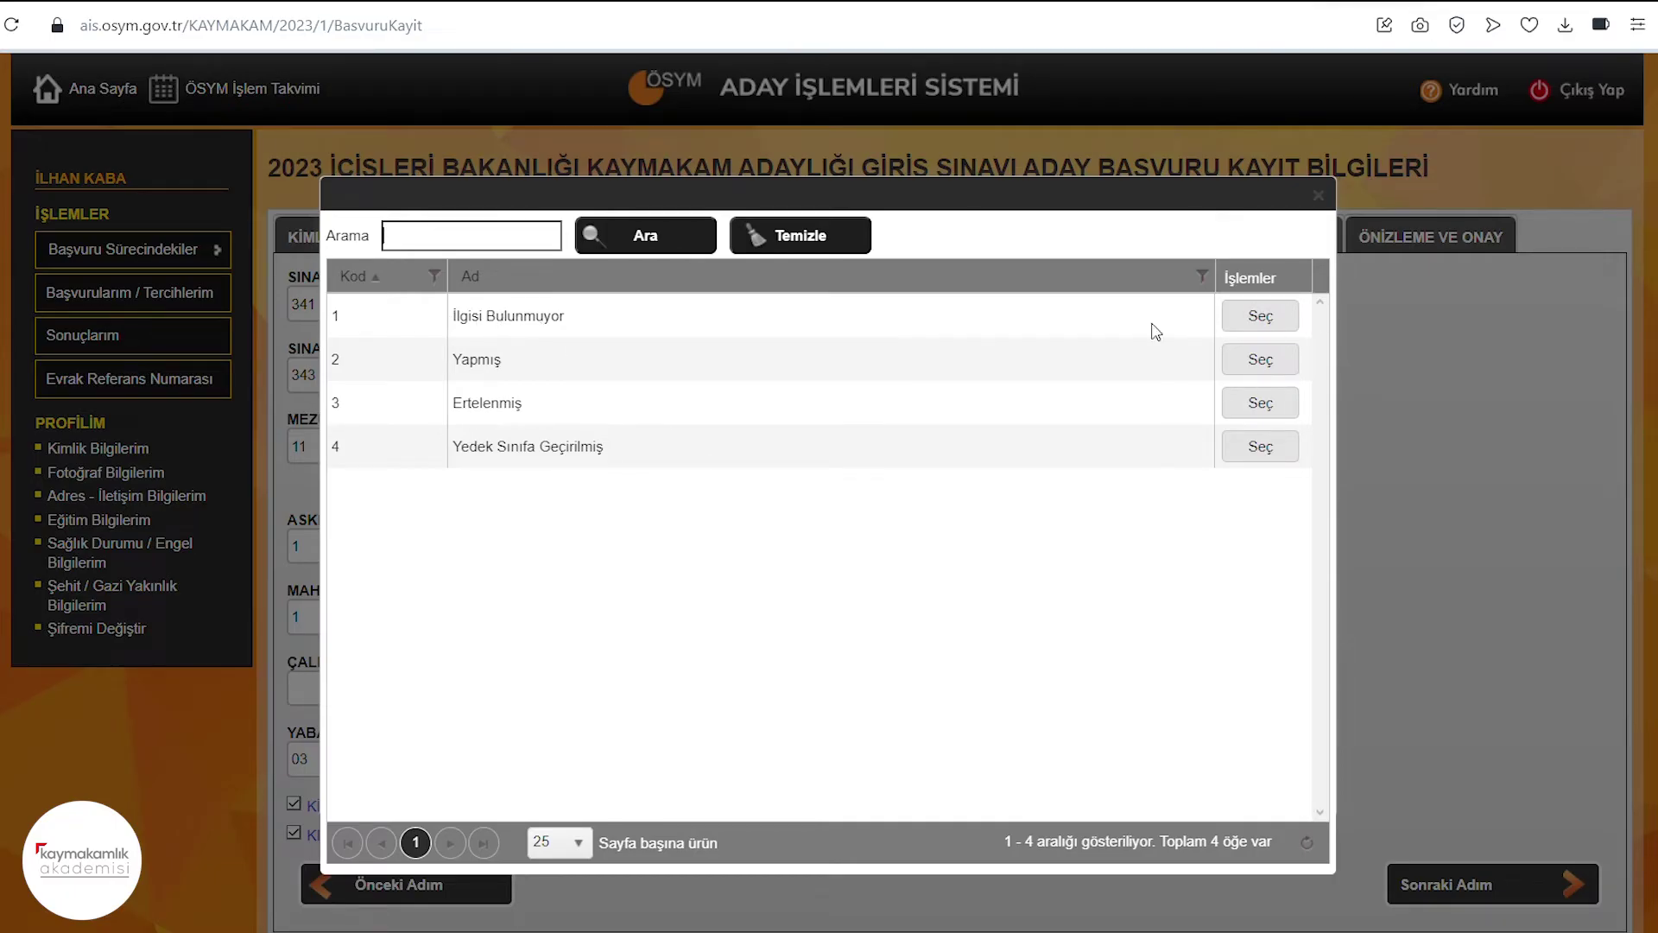
{"action": "left_click", "coordinate": [748, 334]}
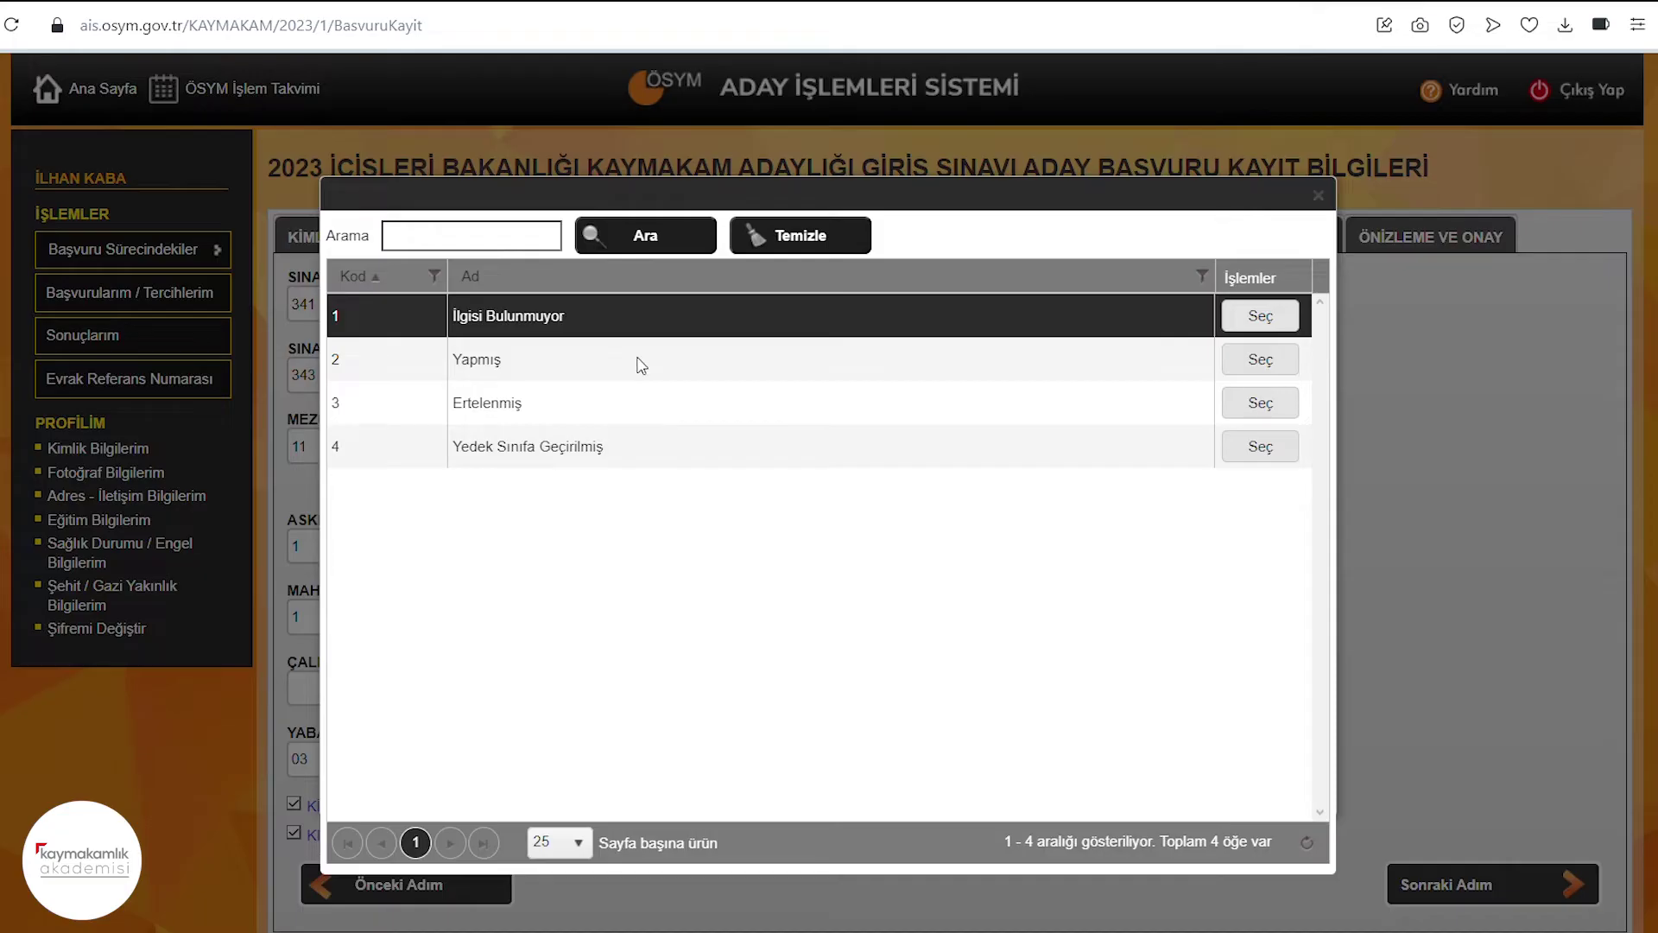
{"action": "left_click", "coordinate": [639, 372]}
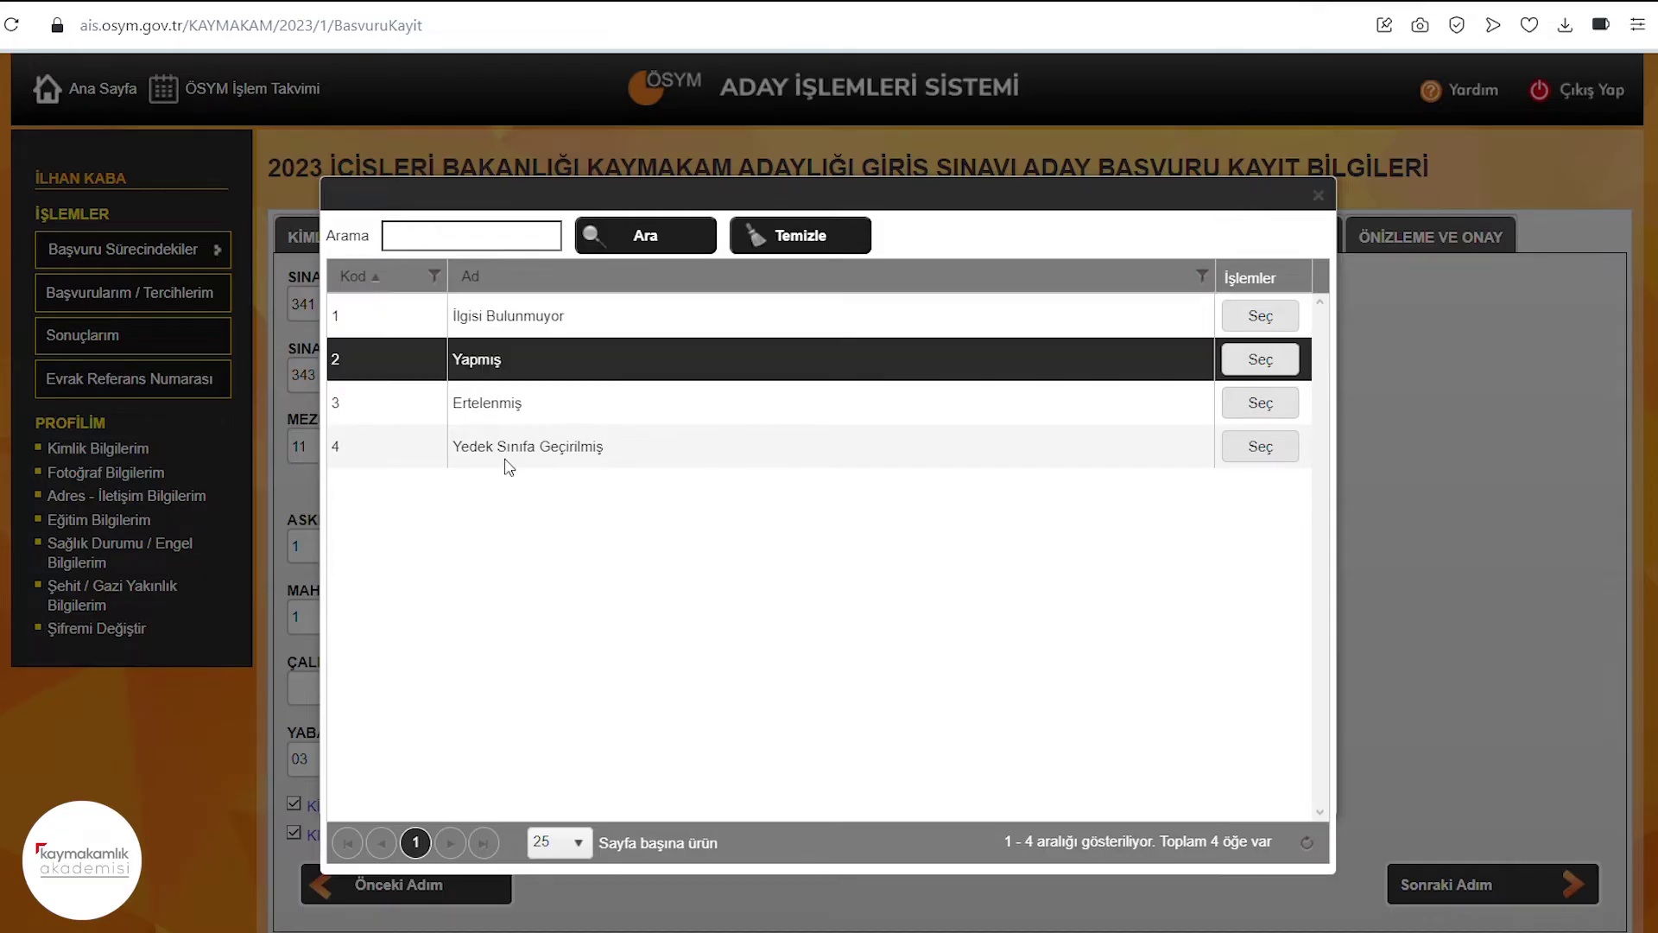
{"action": "left_click", "coordinate": [622, 458]}
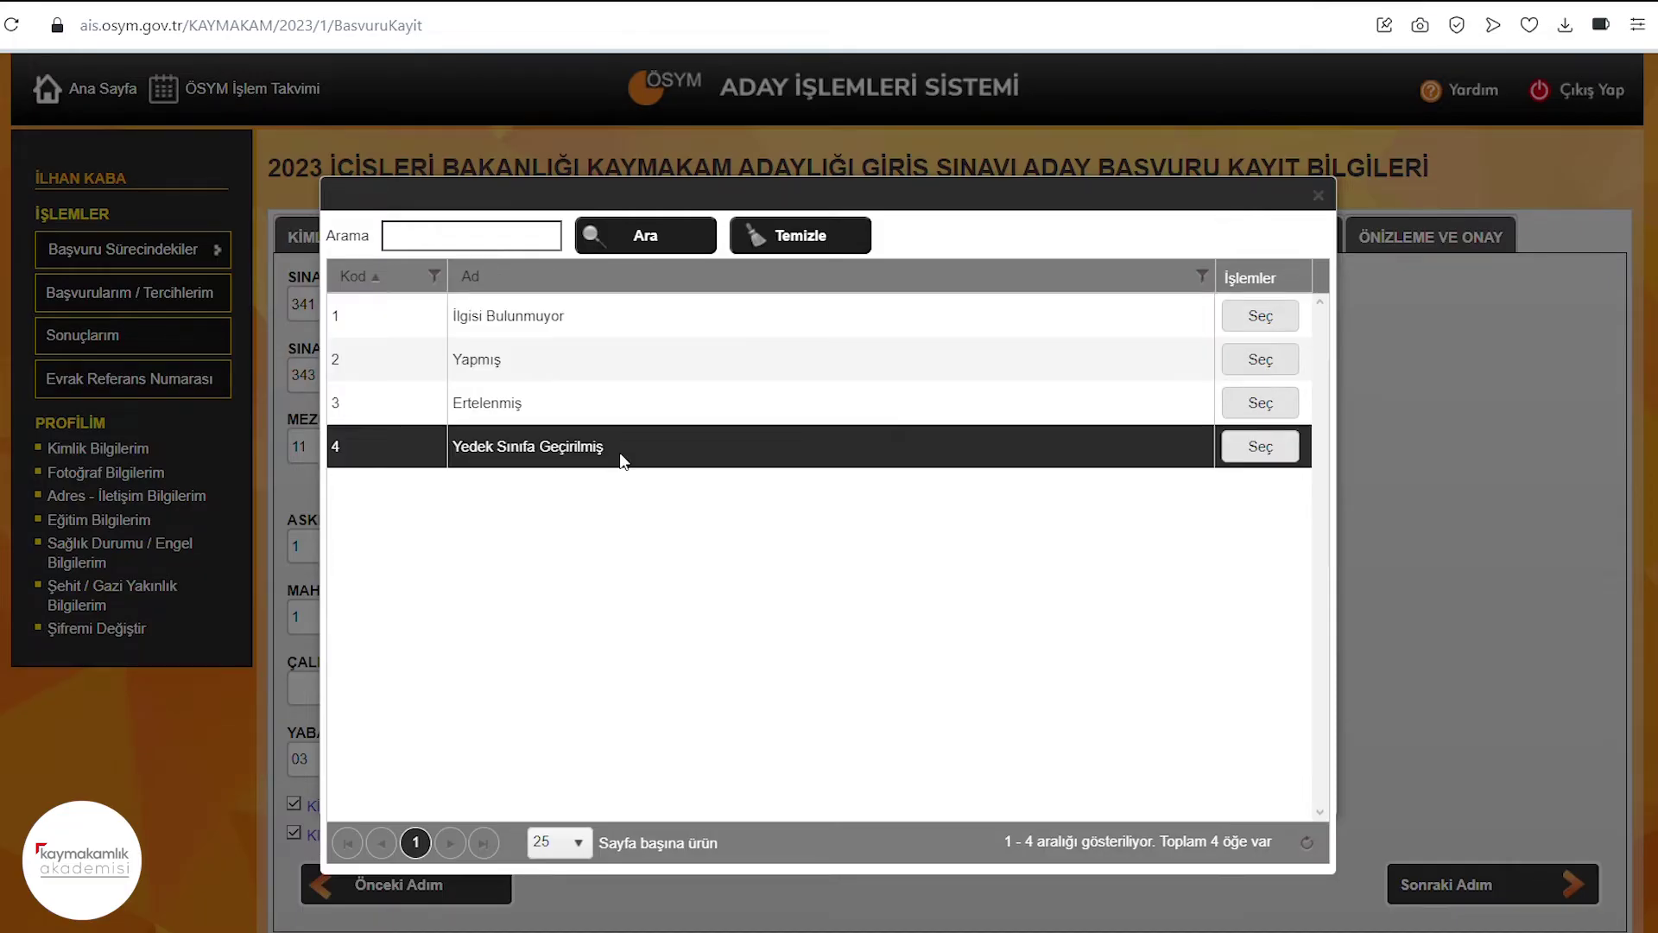
{"action": "left_click", "coordinate": [589, 407]}
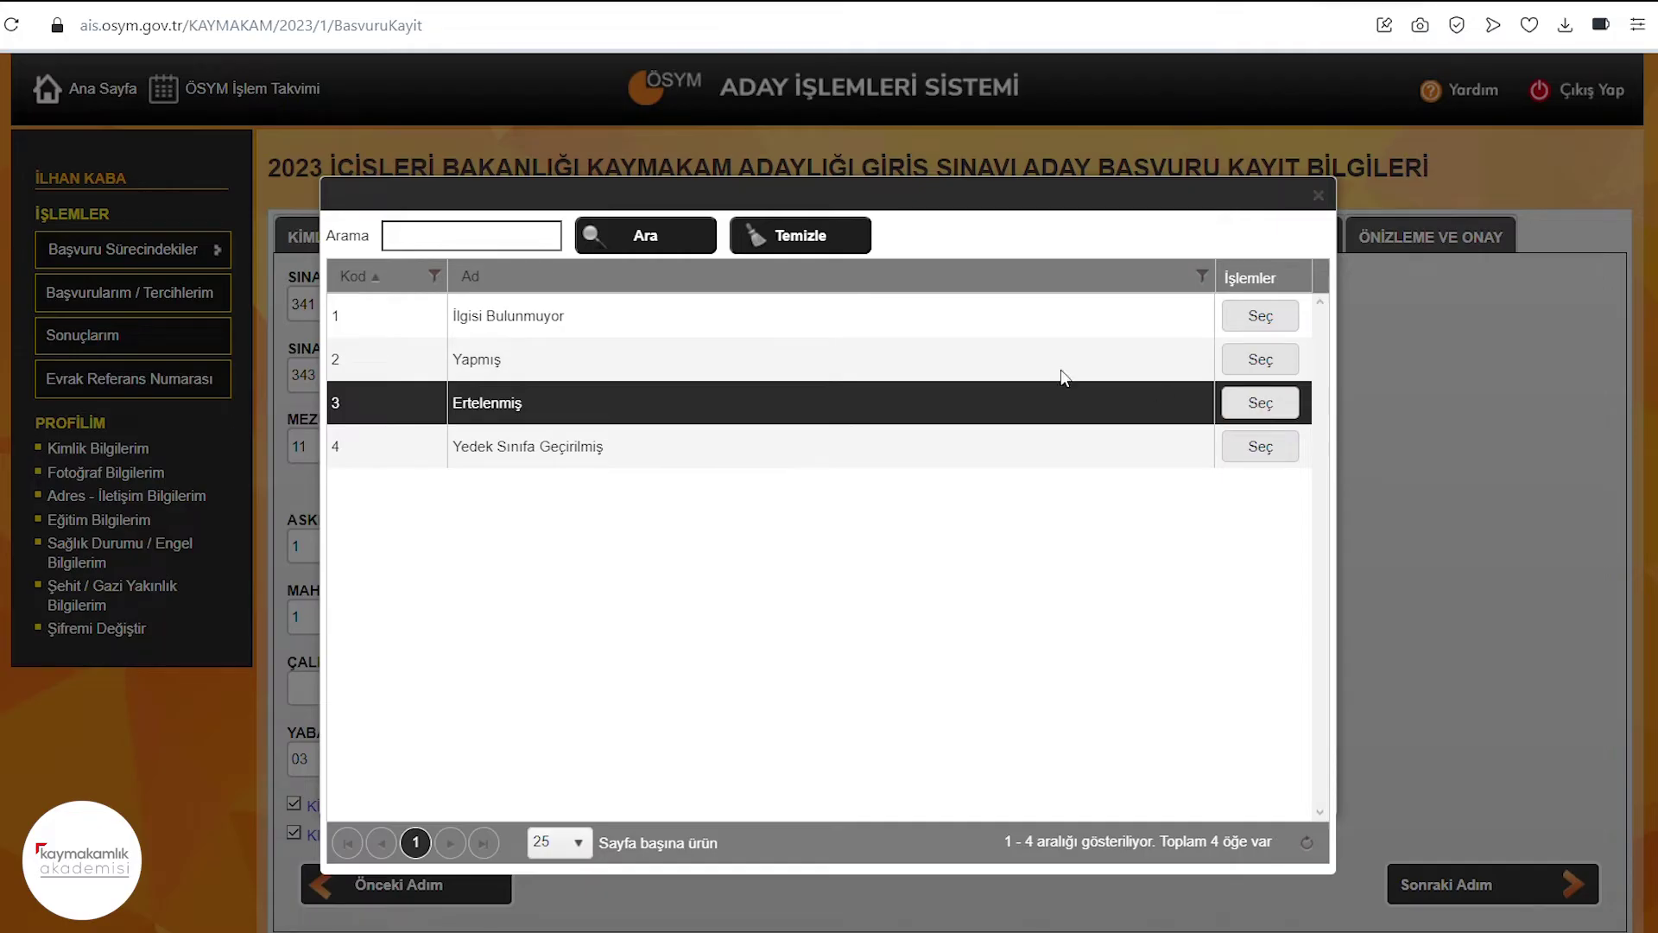
{"action": "left_click", "coordinate": [1243, 400]}
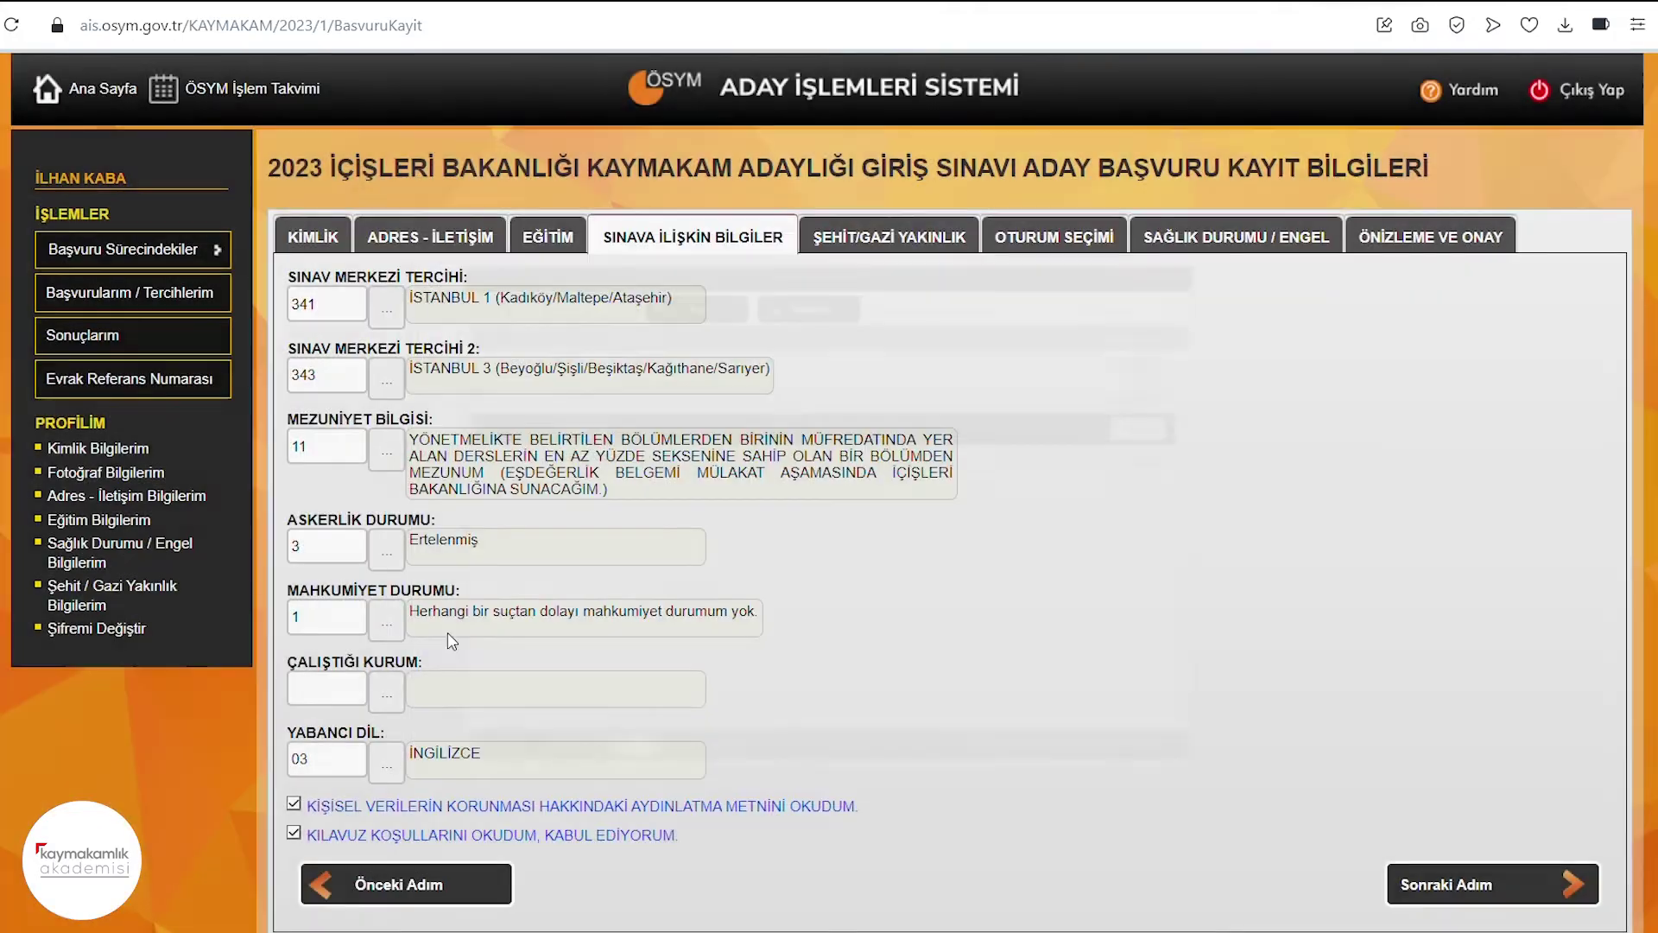
Set the conviction status to 1, Herhangi bir suçtan dolayı mahkumiyet durumum yok.
{"action": "left_click", "coordinate": [388, 623]}
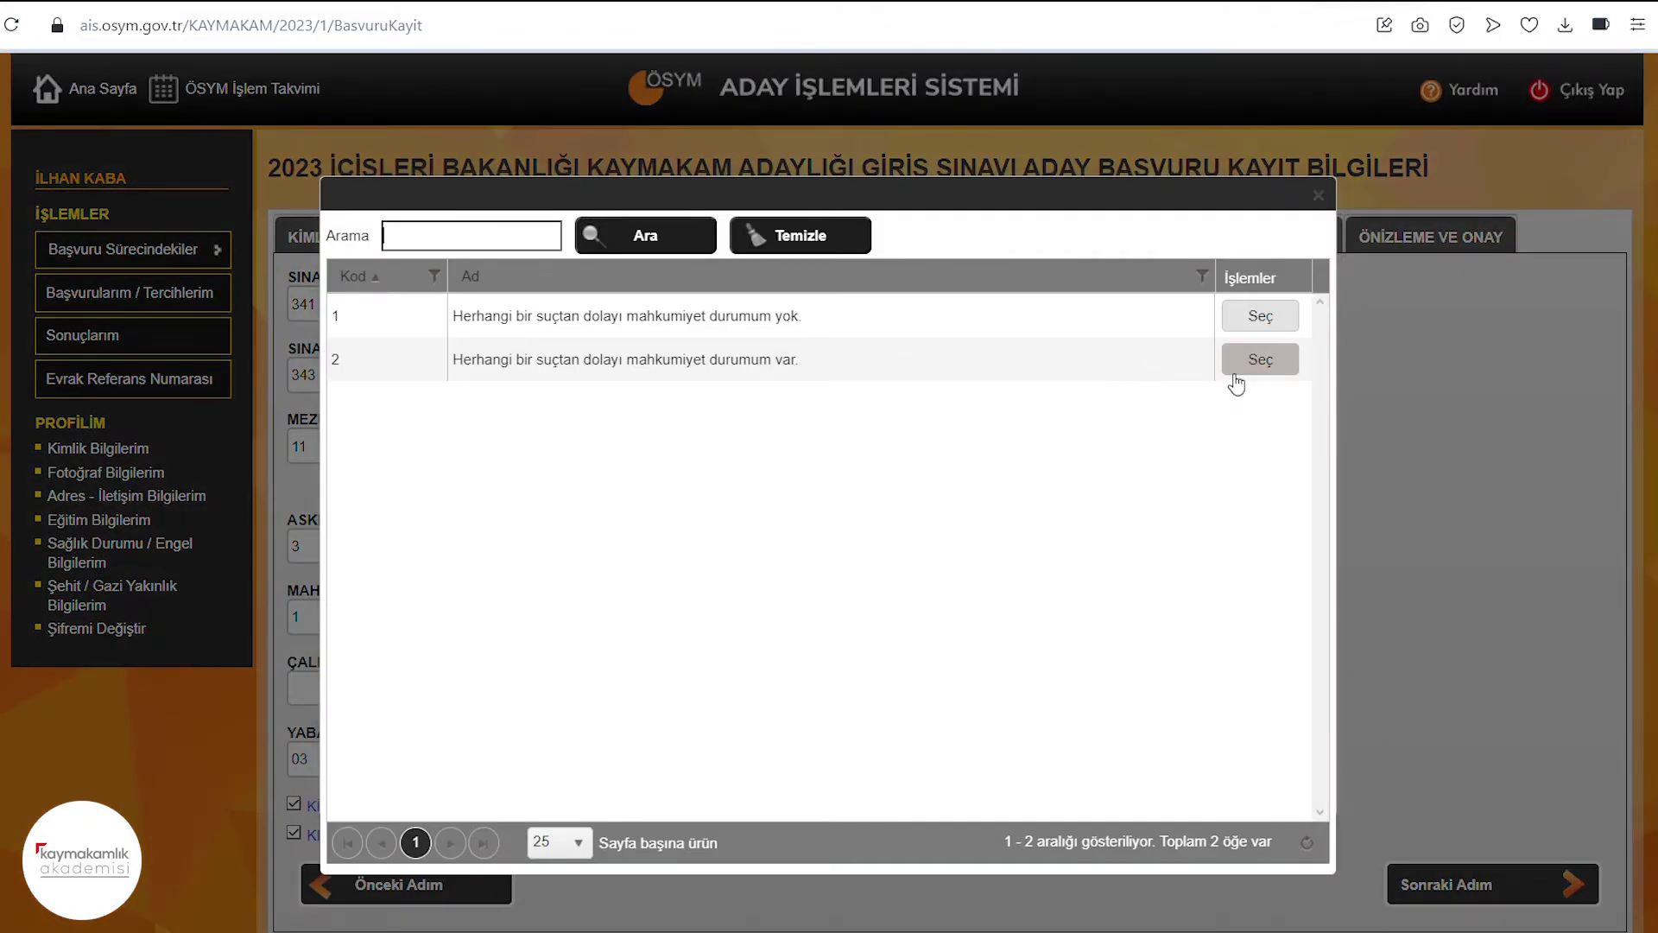
{"action": "left_click", "coordinate": [1261, 318]}
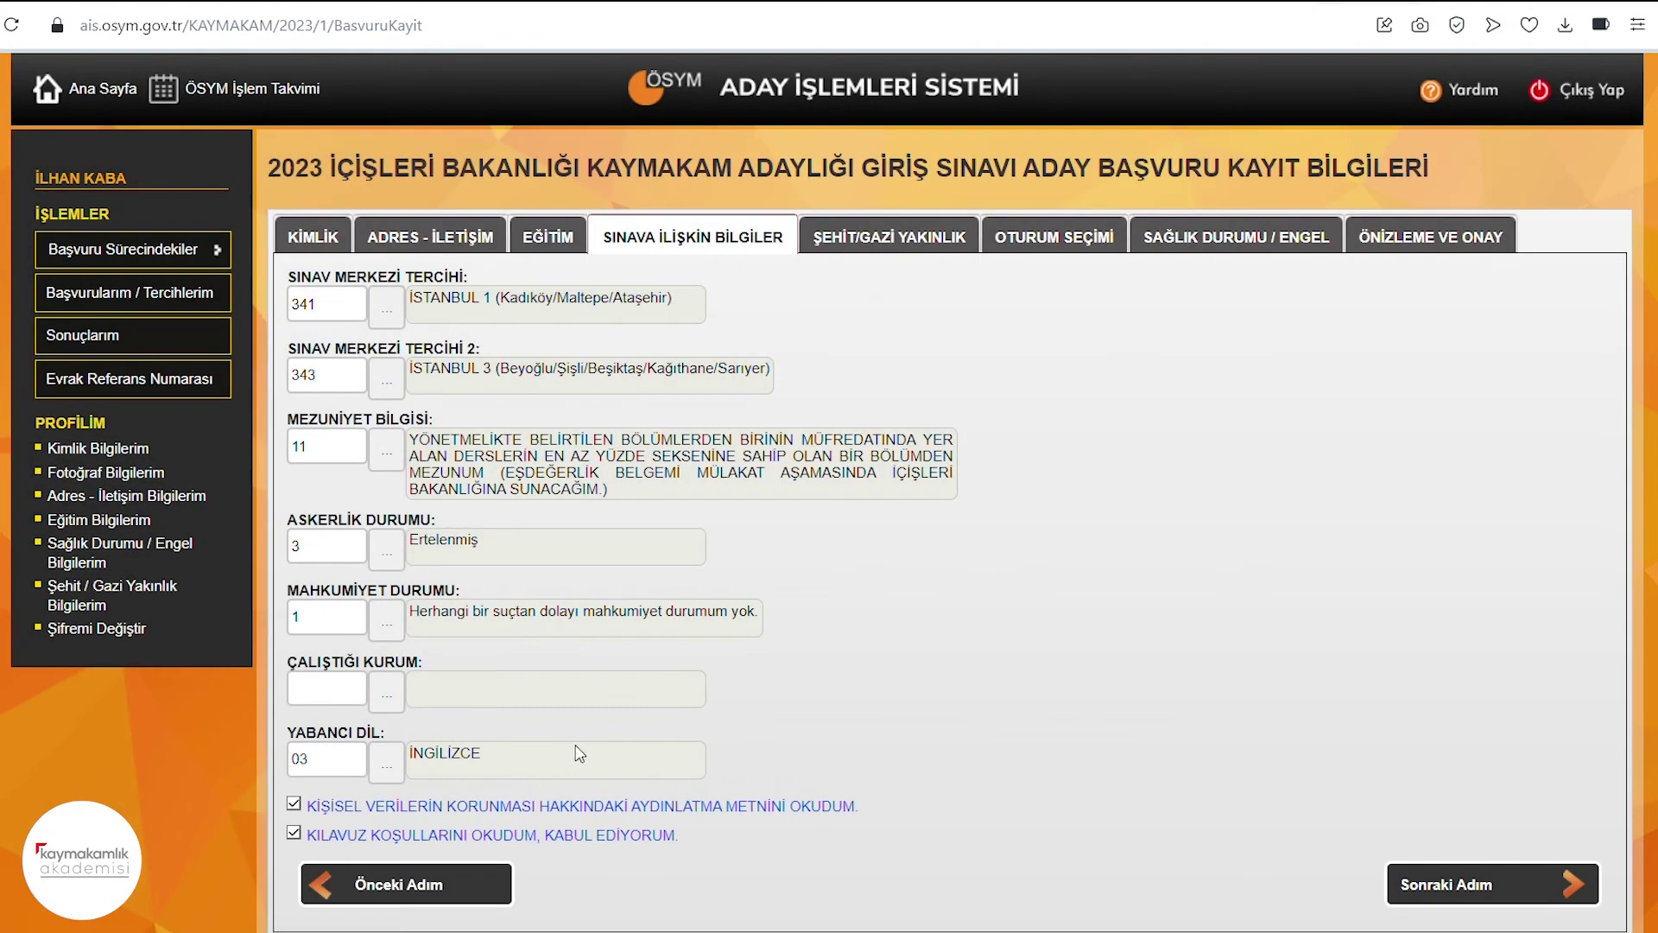
Open the list of employing institutions, search it for "Adalet baka" and highlight the Adalet Bakanlığı entry.
{"action": "left_click", "coordinate": [388, 695]}
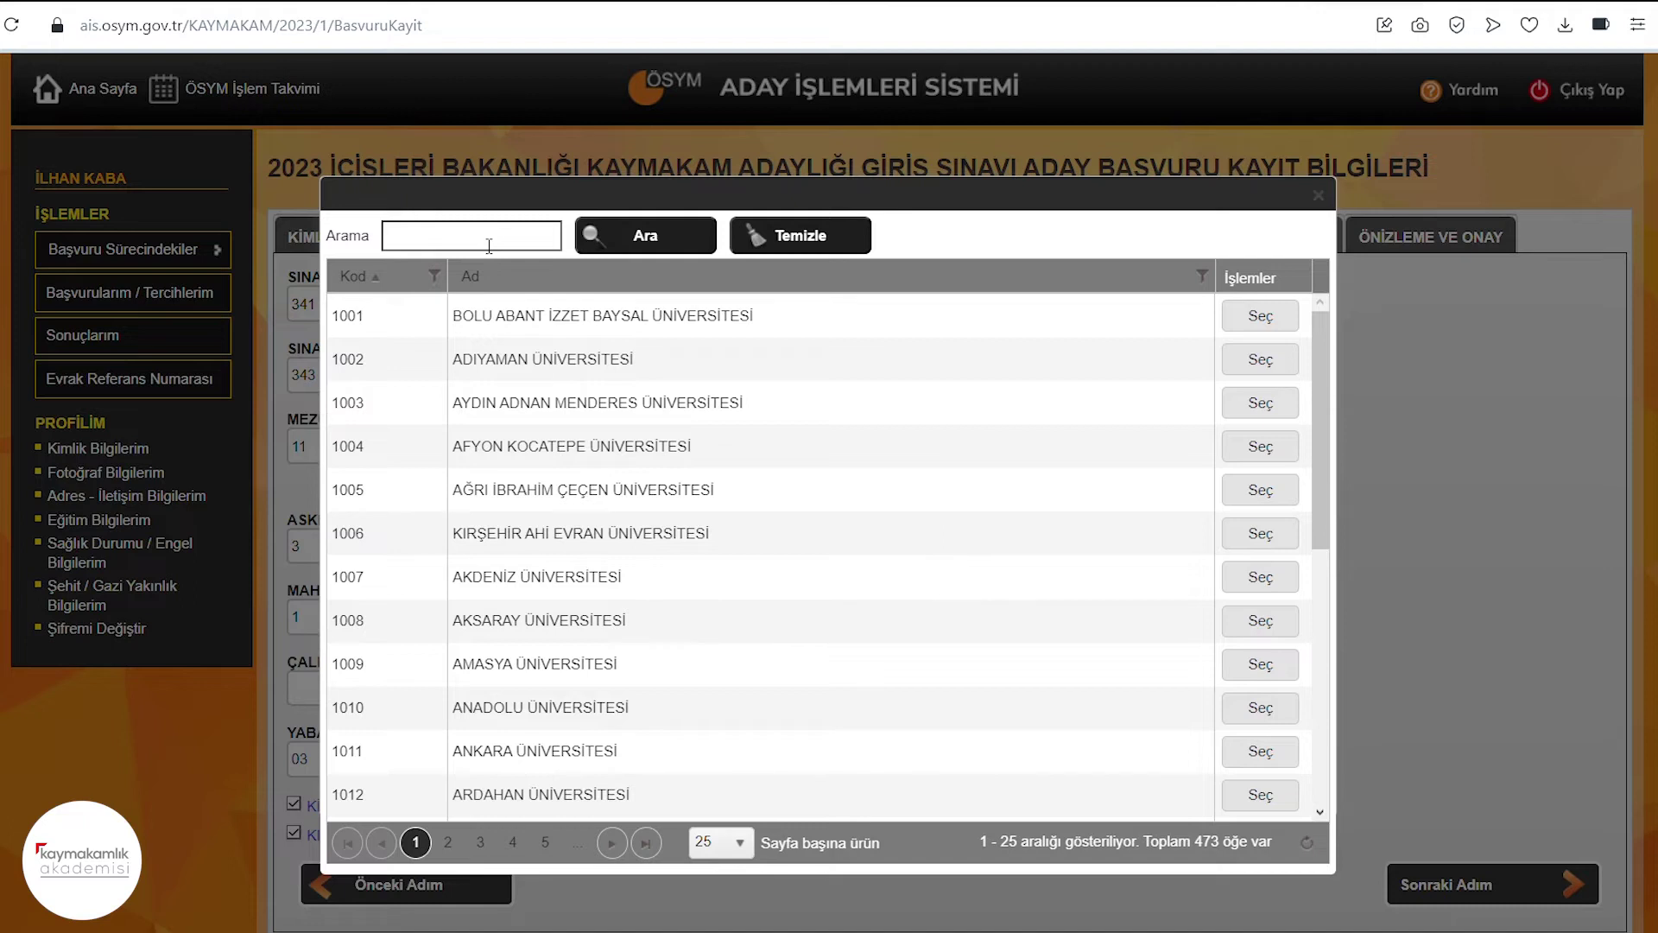
{"action": "type", "text": "Adalet baka"}
{"action": "left_click", "coordinate": [690, 242]}
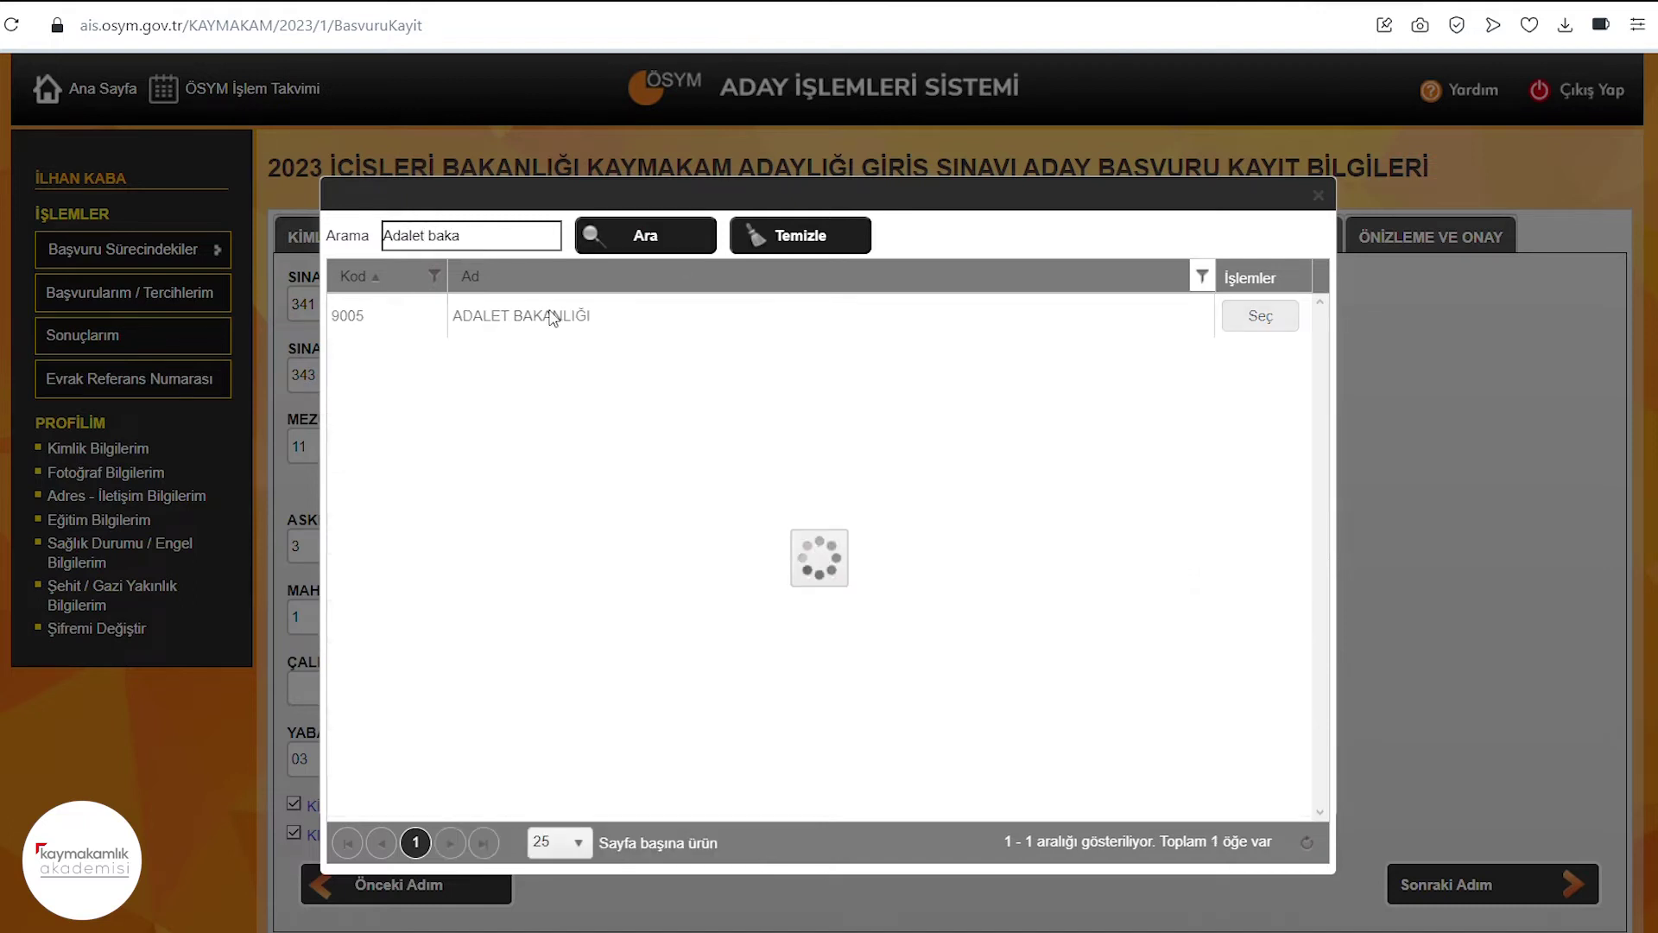
{"action": "left_click", "coordinate": [922, 320]}
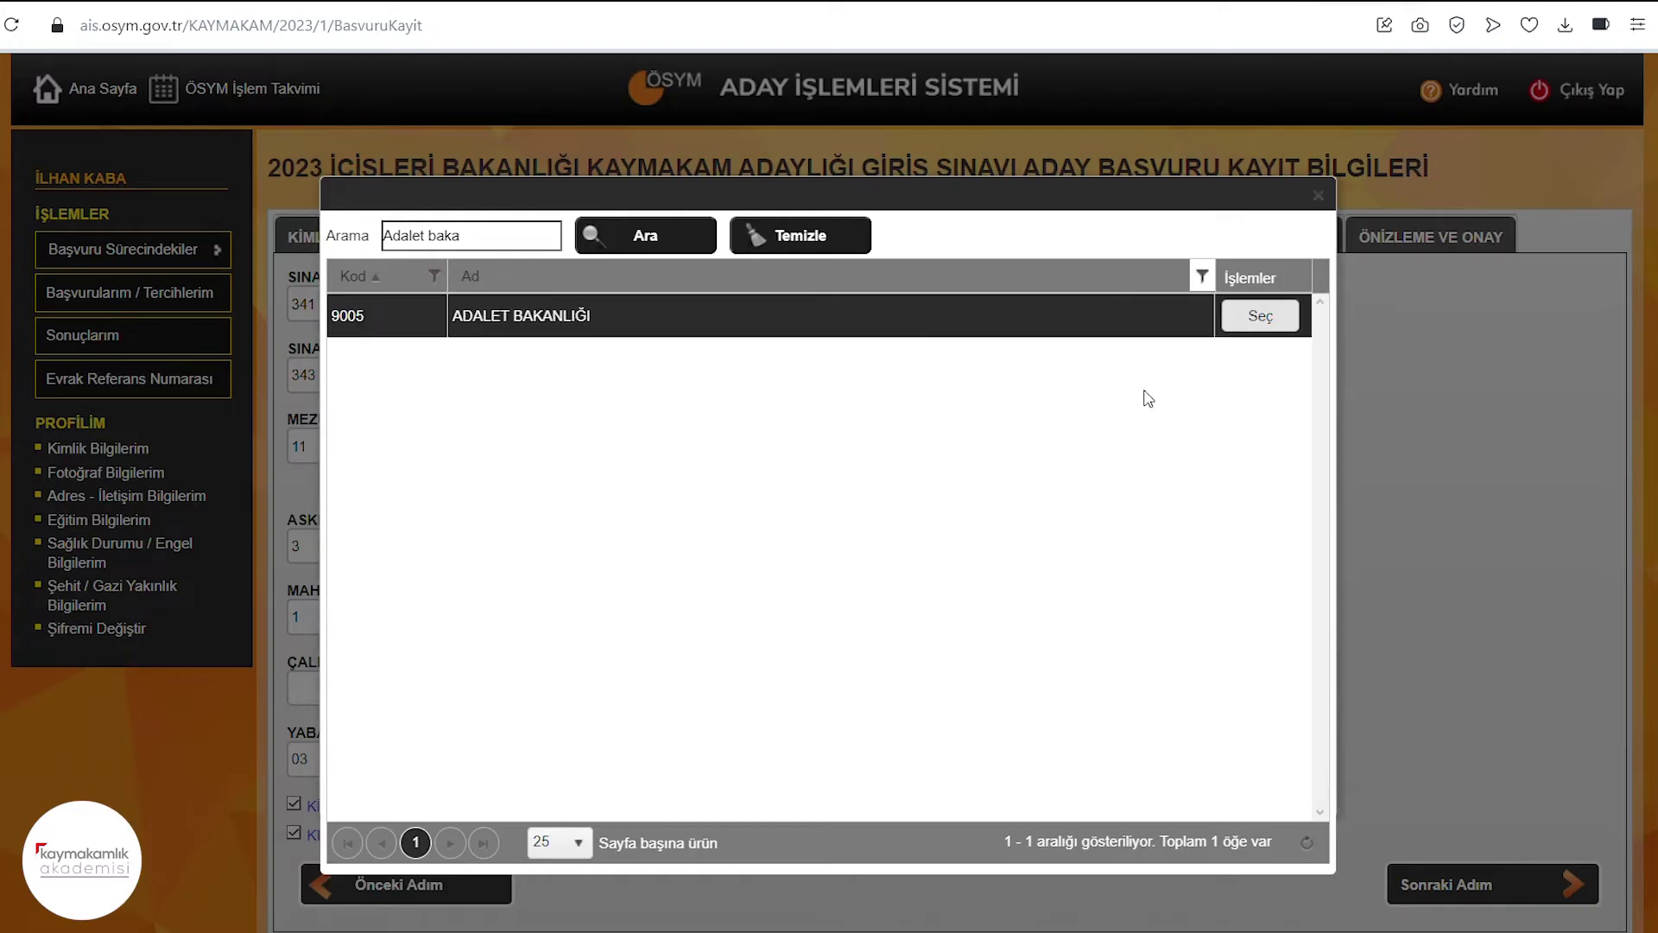
Search the employing institutions for "Kaymakamlık akademisi", and clear the search to list all institutions again.
{"action": "left_click_drag", "start_coordinate": [491, 253], "coordinate": [358, 230]}
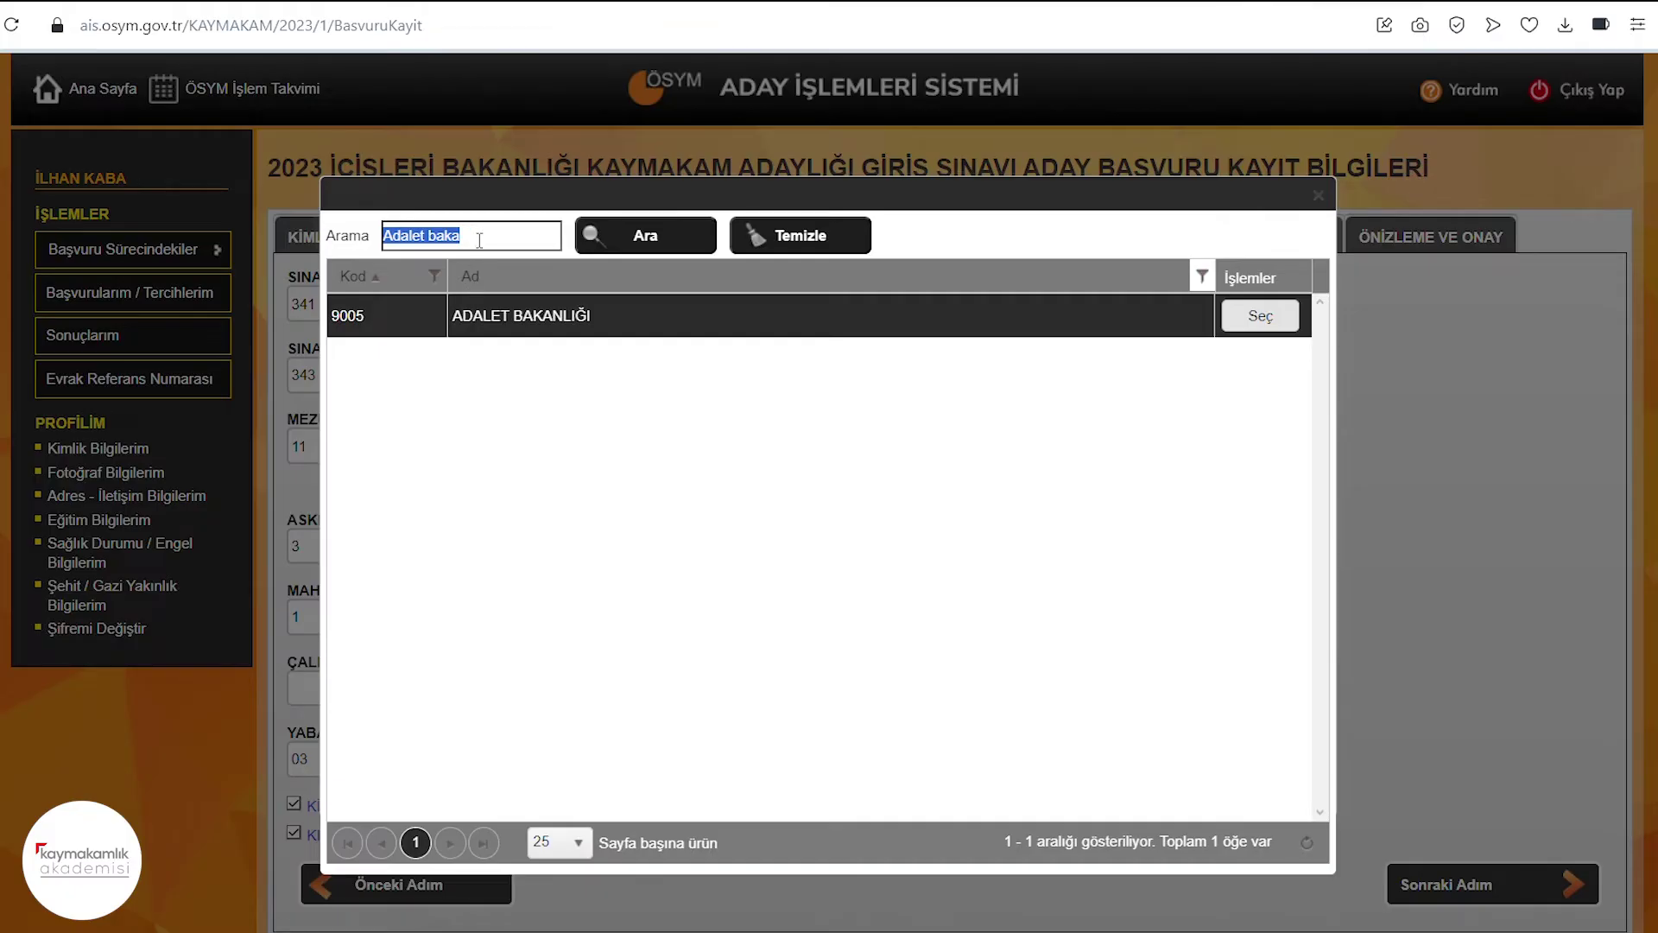
{"action": "type", "text": "Kaymakamlık akademisi"}
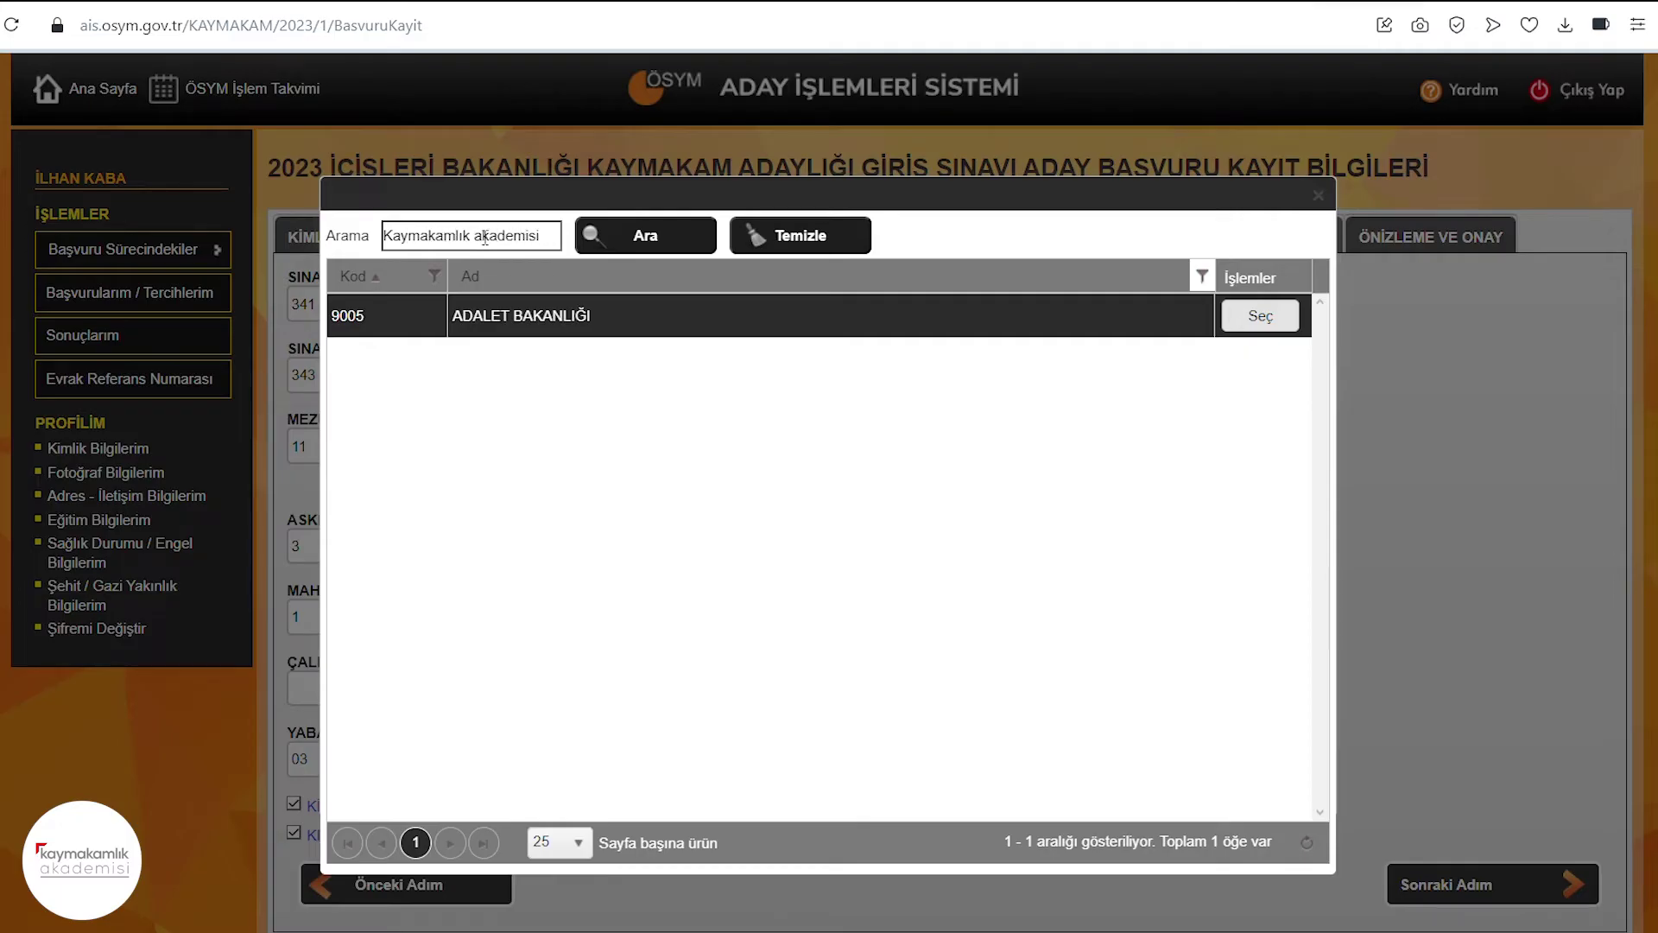
{"action": "left_click", "coordinate": [628, 242]}
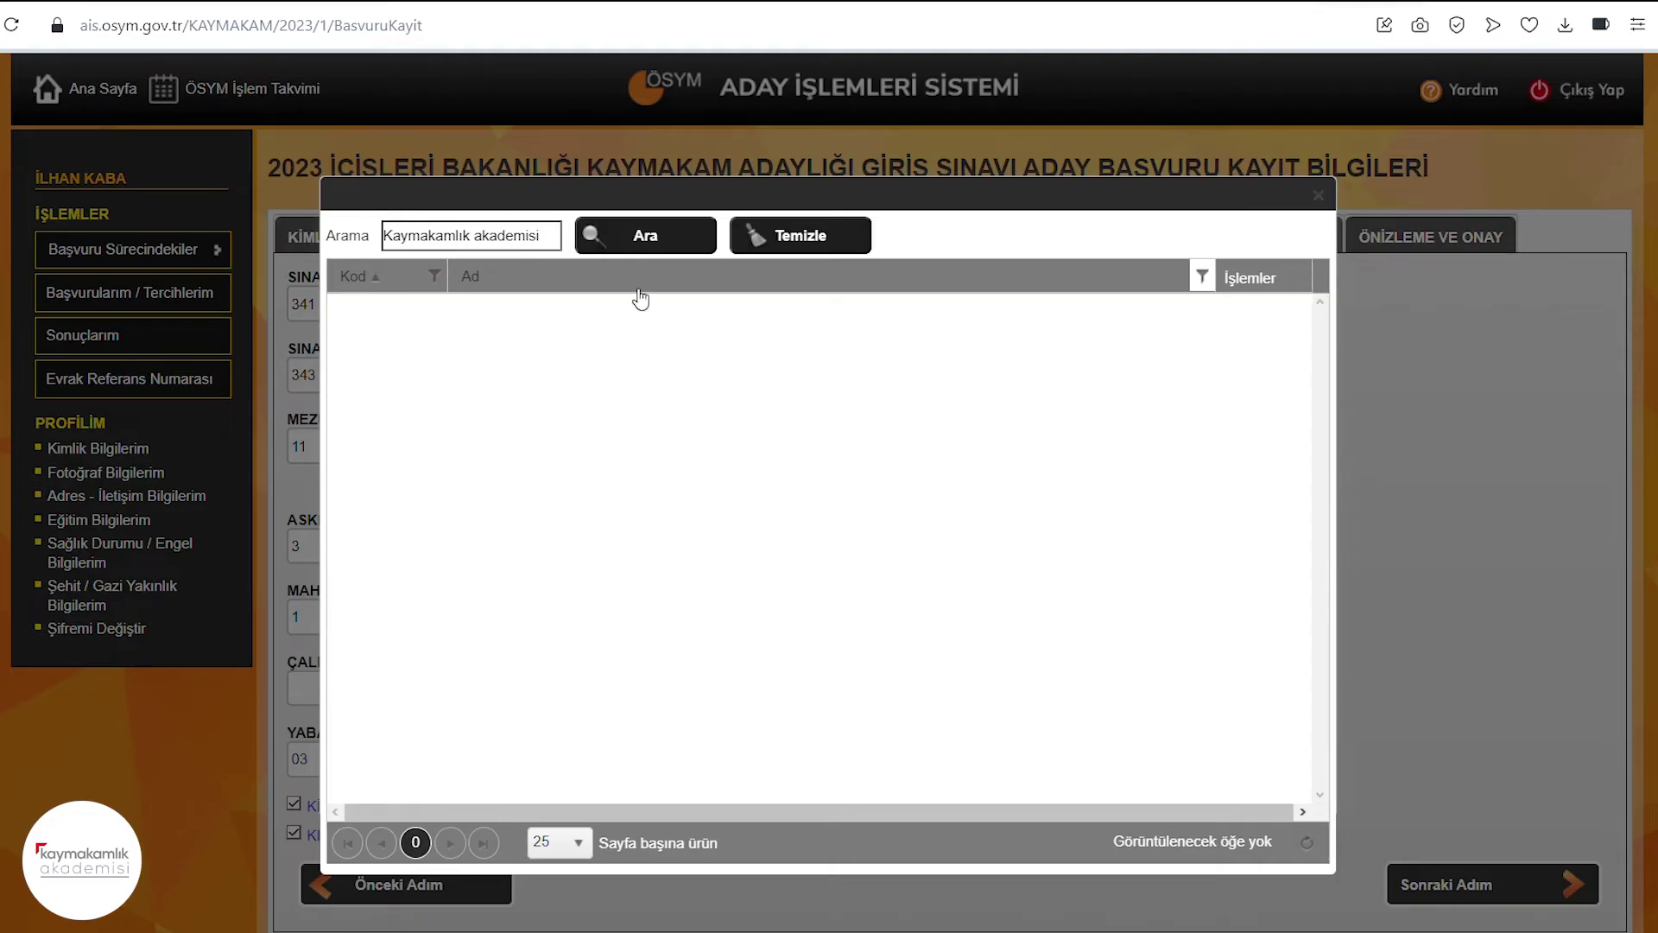
{"action": "left_click_drag", "start_coordinate": [560, 242], "coordinate": [326, 257]}
{"action": "key", "text": "BackSpace"}
{"action": "left_click", "coordinate": [662, 246]}
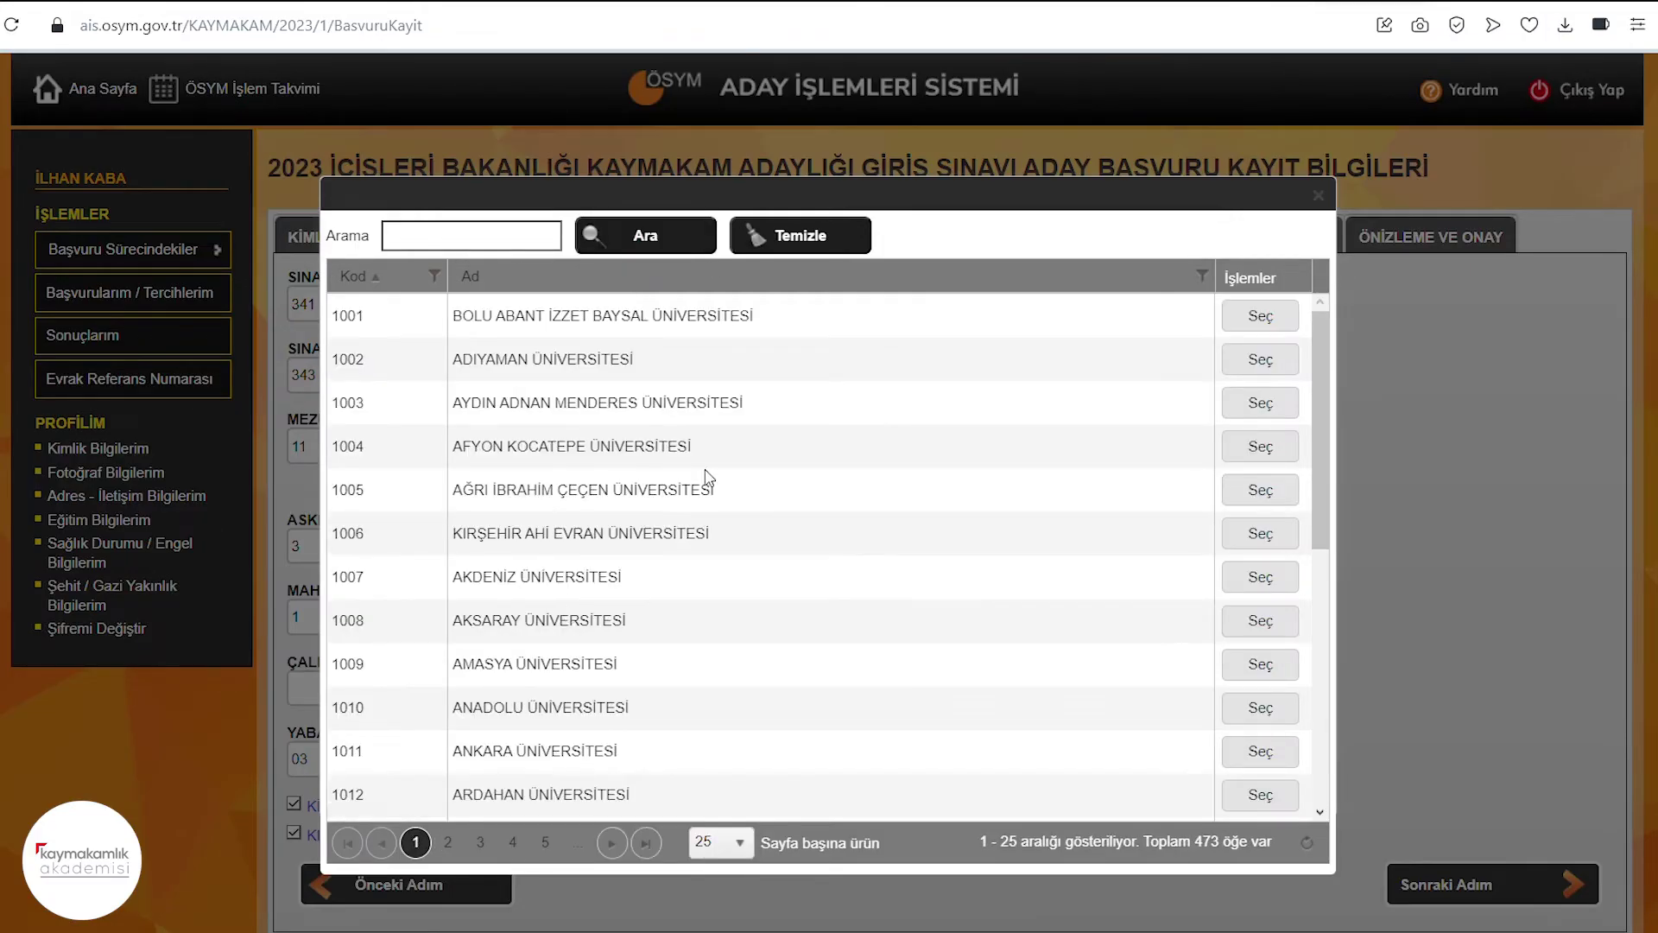
Search the institutions for "Diğer" and set the employing institution to 9801, Diğer Kurumlar.
{"action": "left_click", "coordinate": [520, 250]}
{"action": "type", "text": "Diğer"}
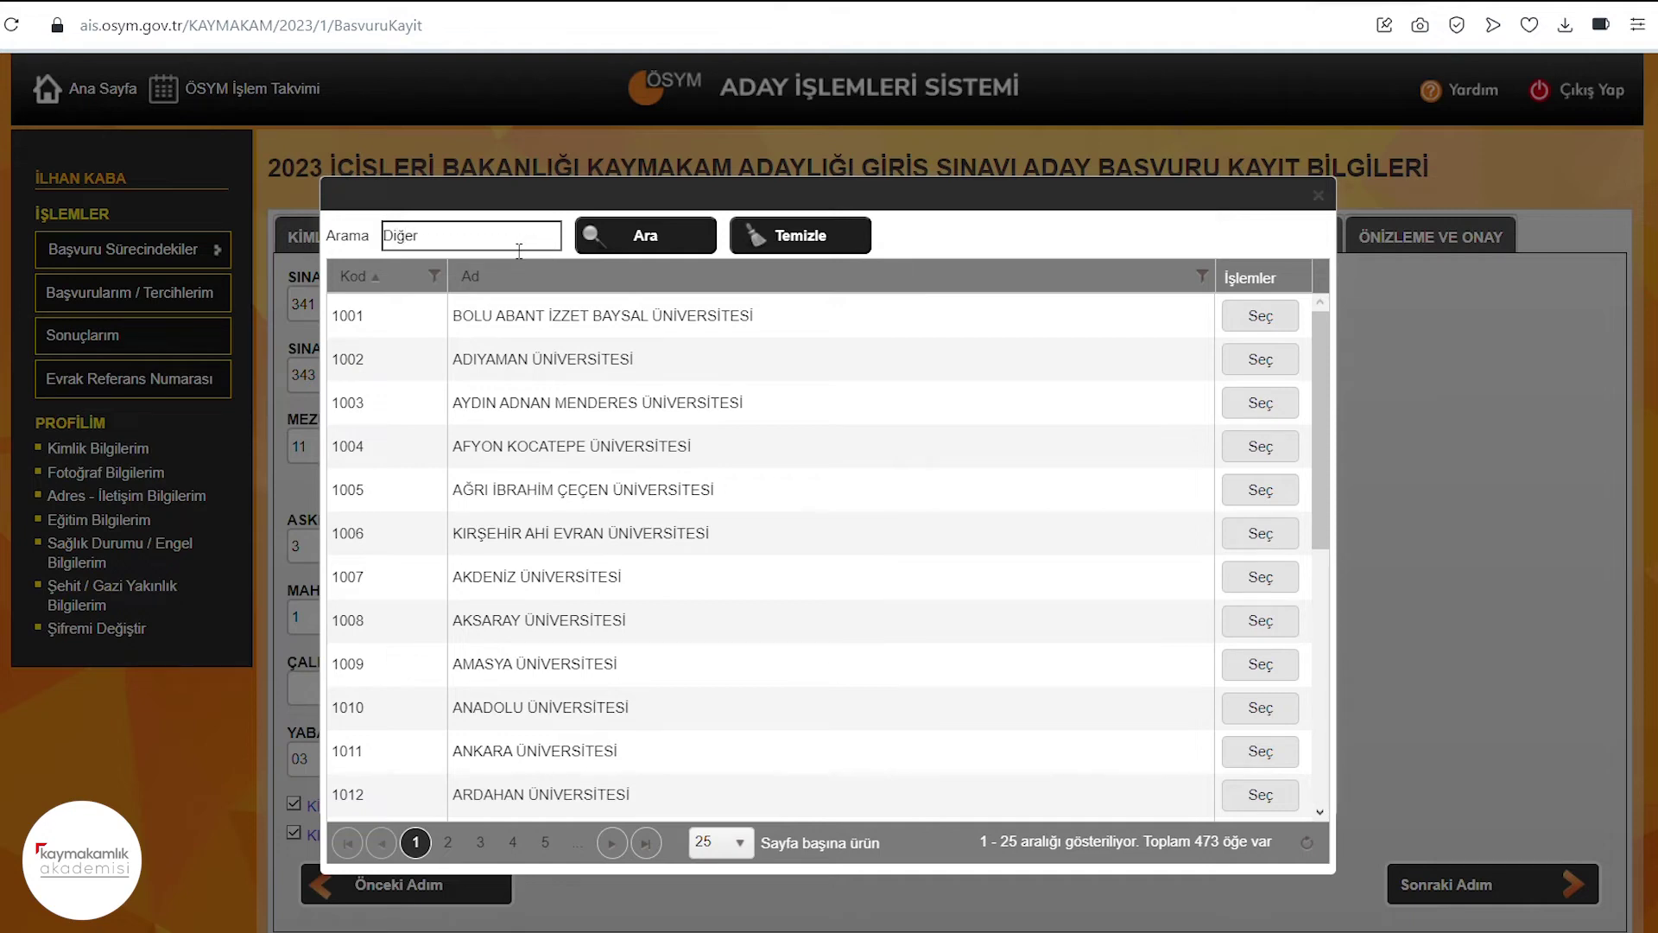
{"action": "left_click", "coordinate": [597, 238]}
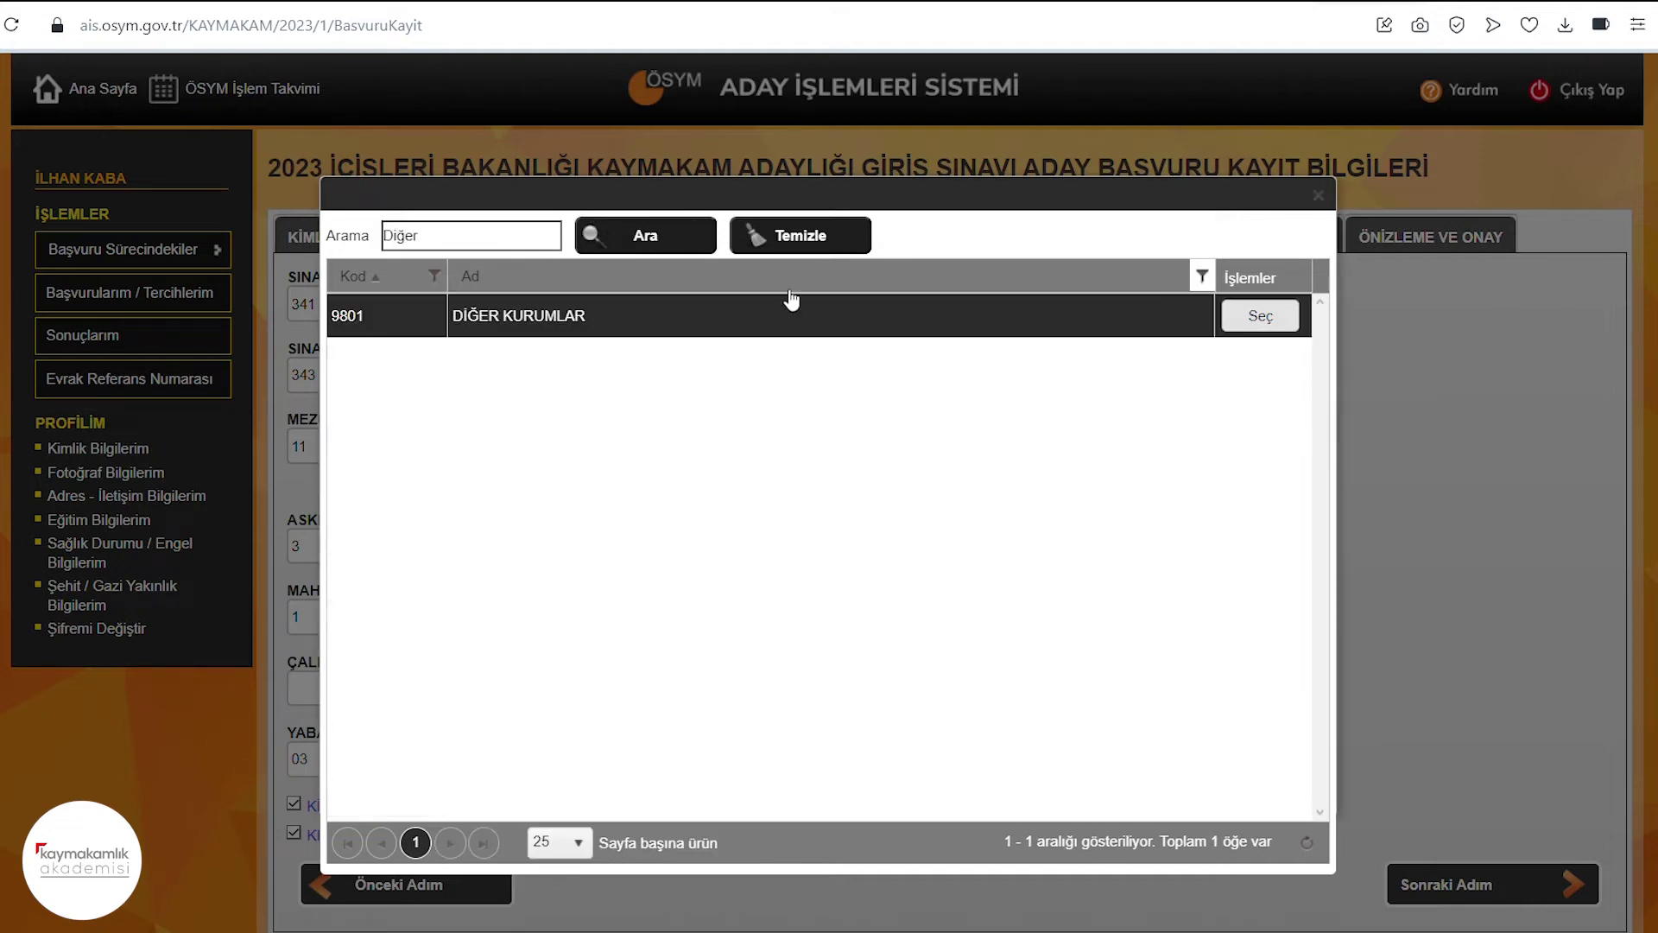
{"action": "left_click", "coordinate": [1261, 316]}
Reopen the employing institution list, search it for "kaymakamlık" and close it without selecting an entry.
{"action": "left_click", "coordinate": [387, 694]}
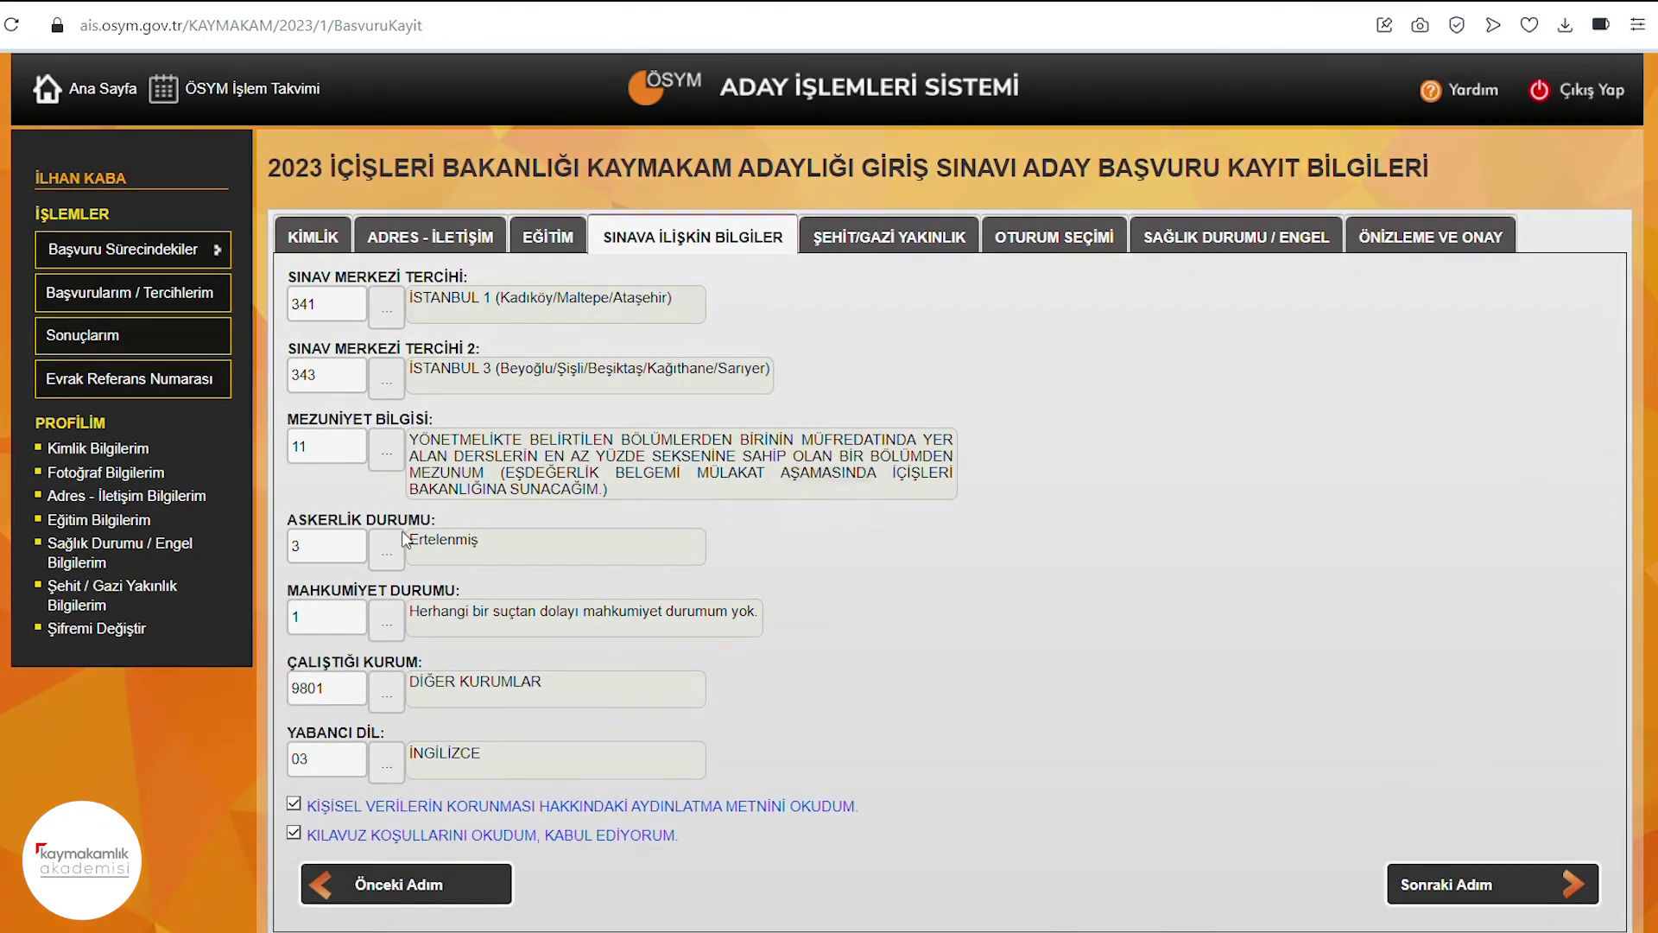
{"action": "left_click", "coordinate": [511, 246]}
{"action": "type", "text": "kaymakkam"}
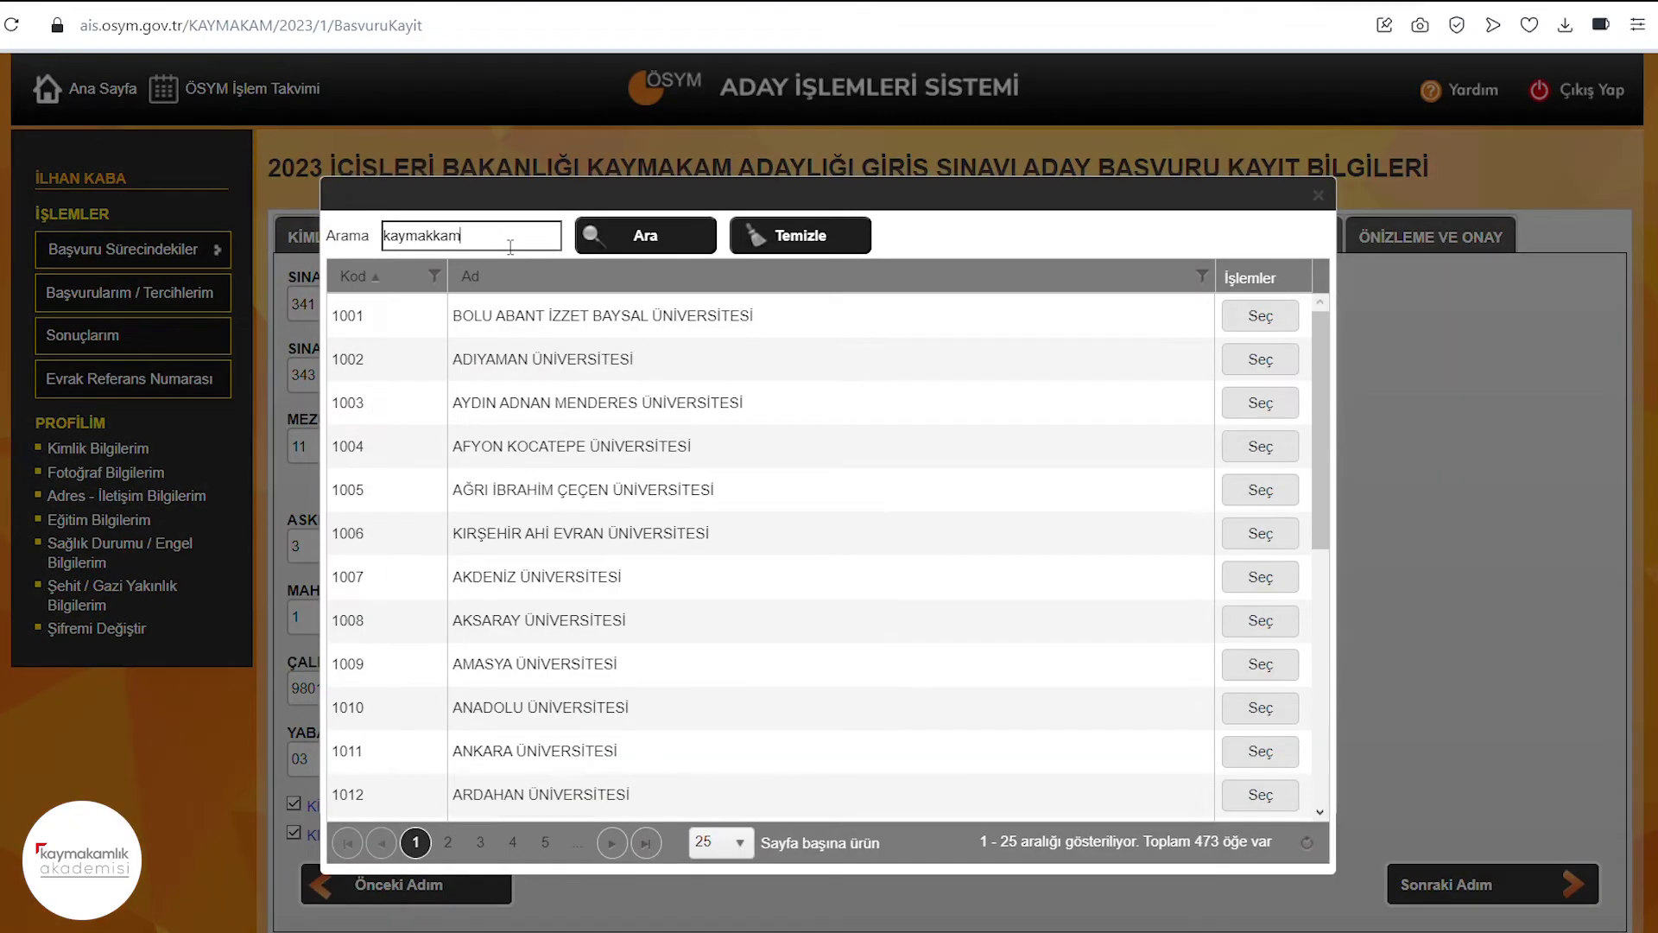
{"action": "key", "text": "BackSpace"}
{"action": "type", "text": "amlık"}
{"action": "key", "text": "Return"}
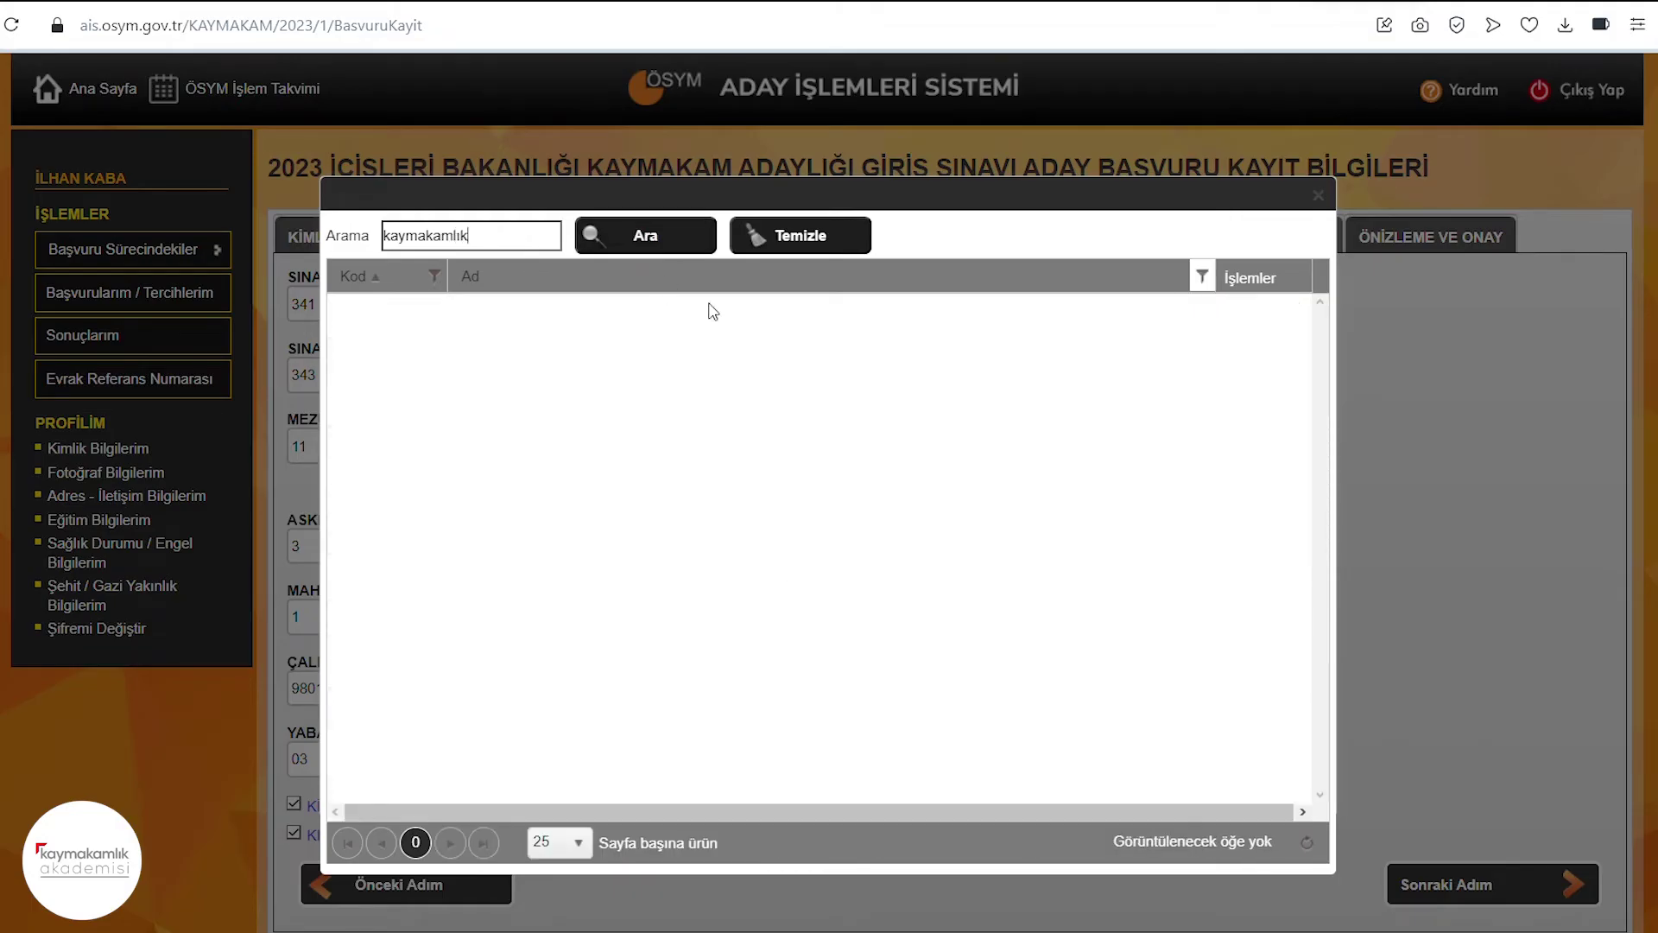
{"action": "left_click", "coordinate": [1317, 194]}
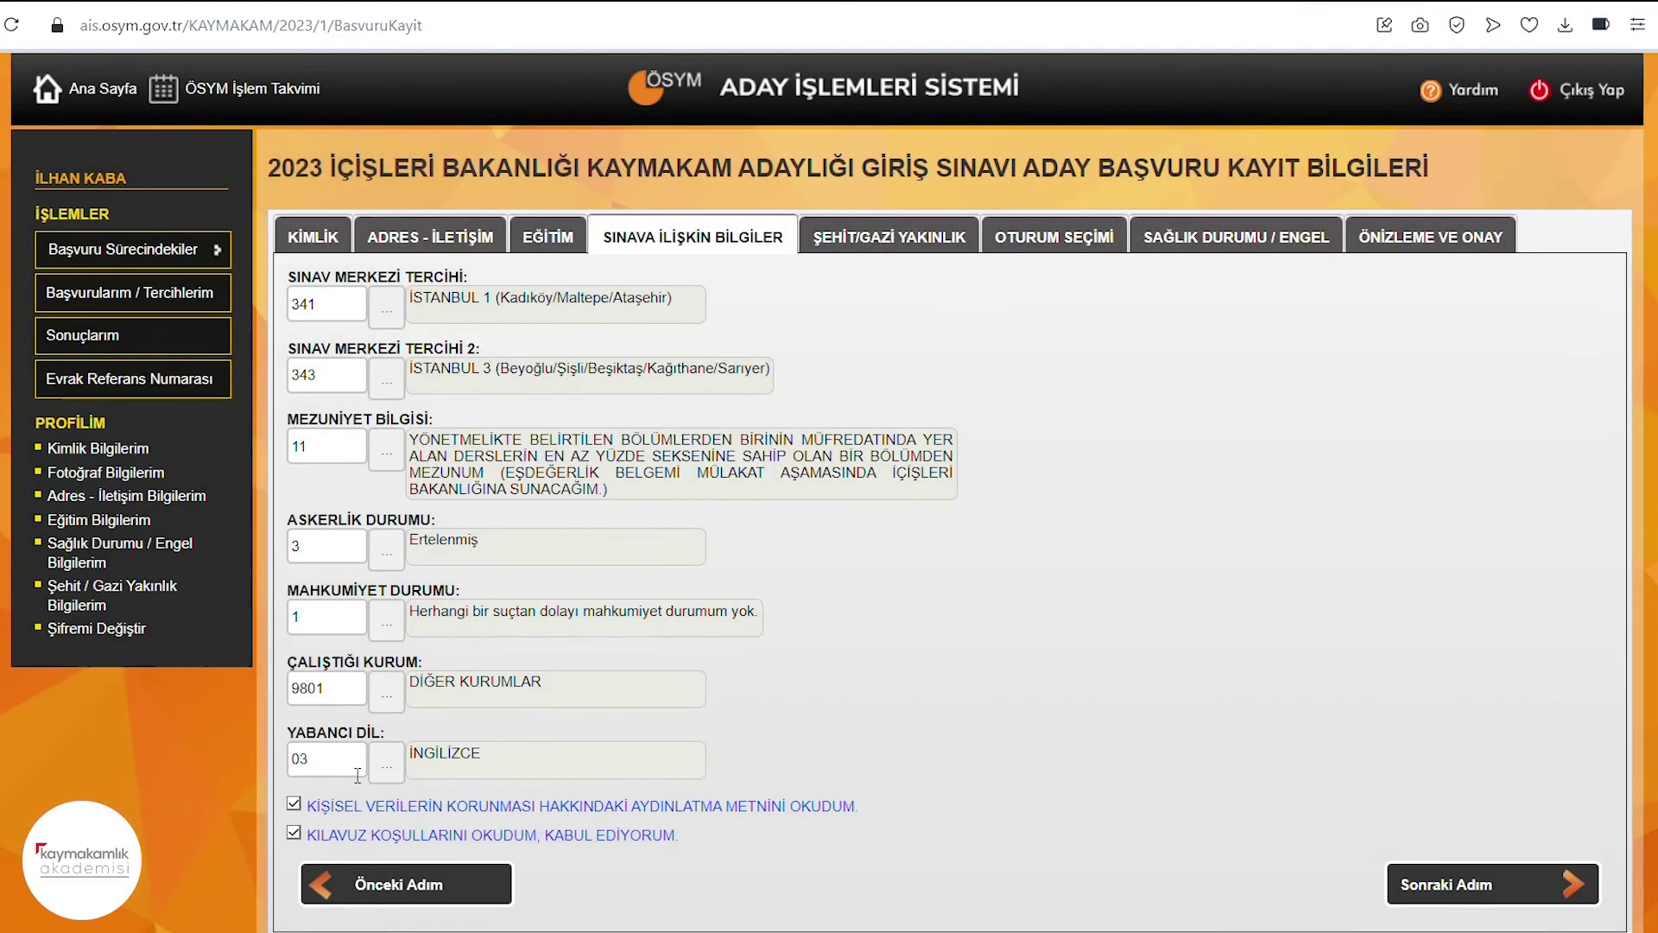
Set the foreign language to 03, İngilizce.
{"action": "left_click", "coordinate": [388, 763]}
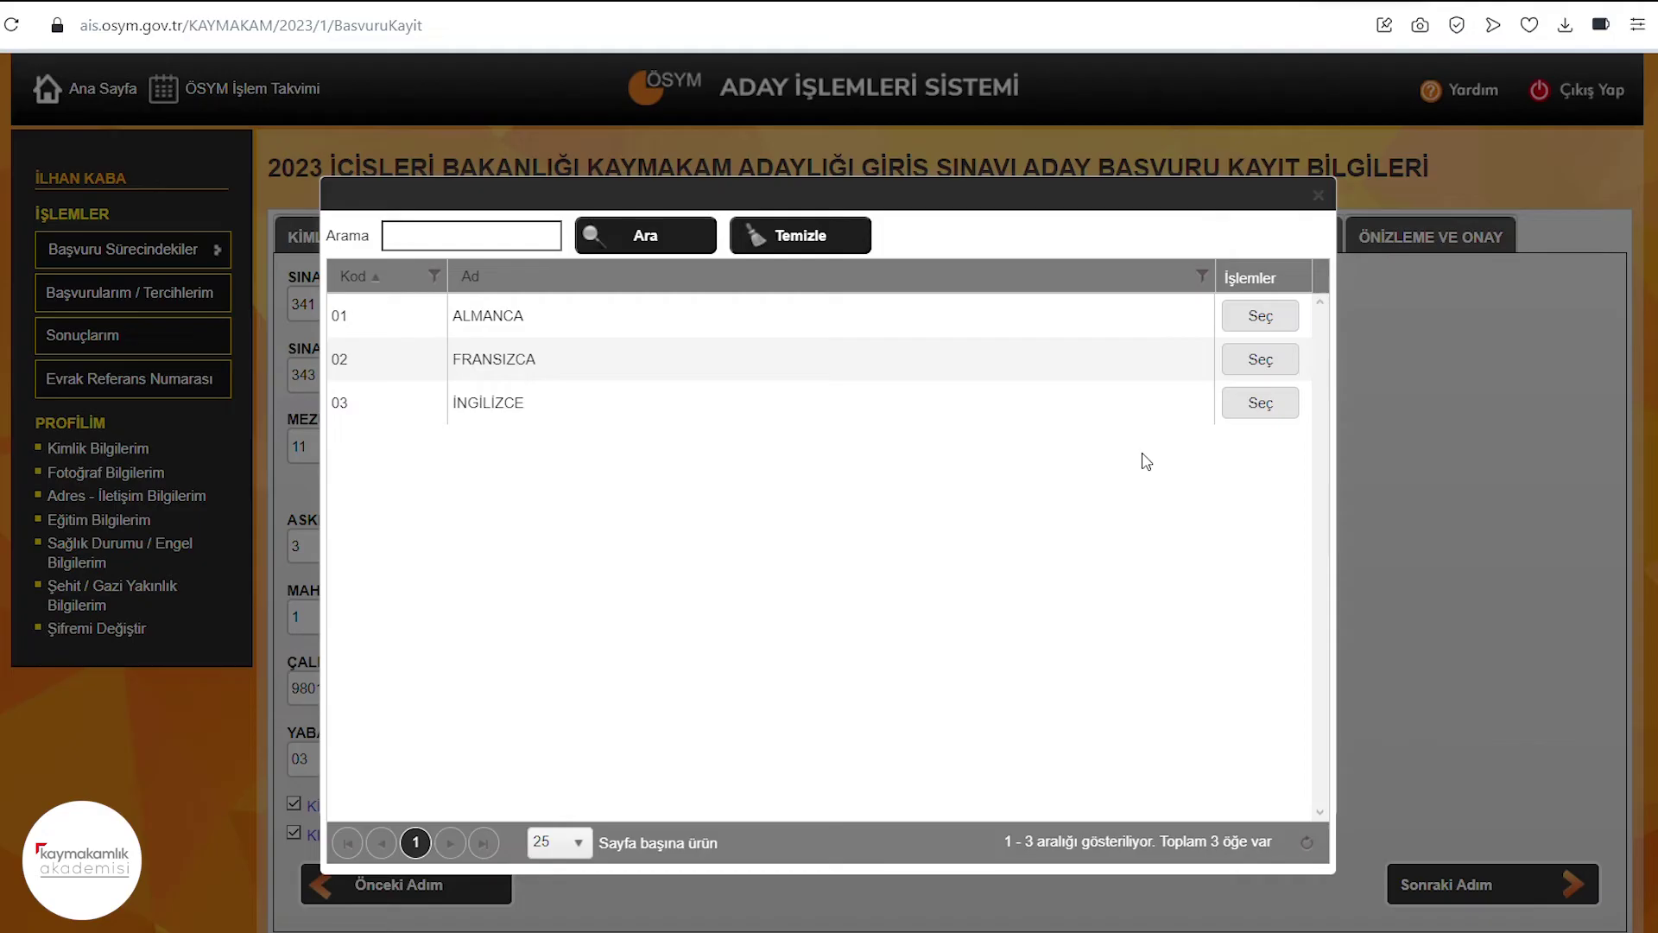
{"action": "left_click", "coordinate": [479, 413]}
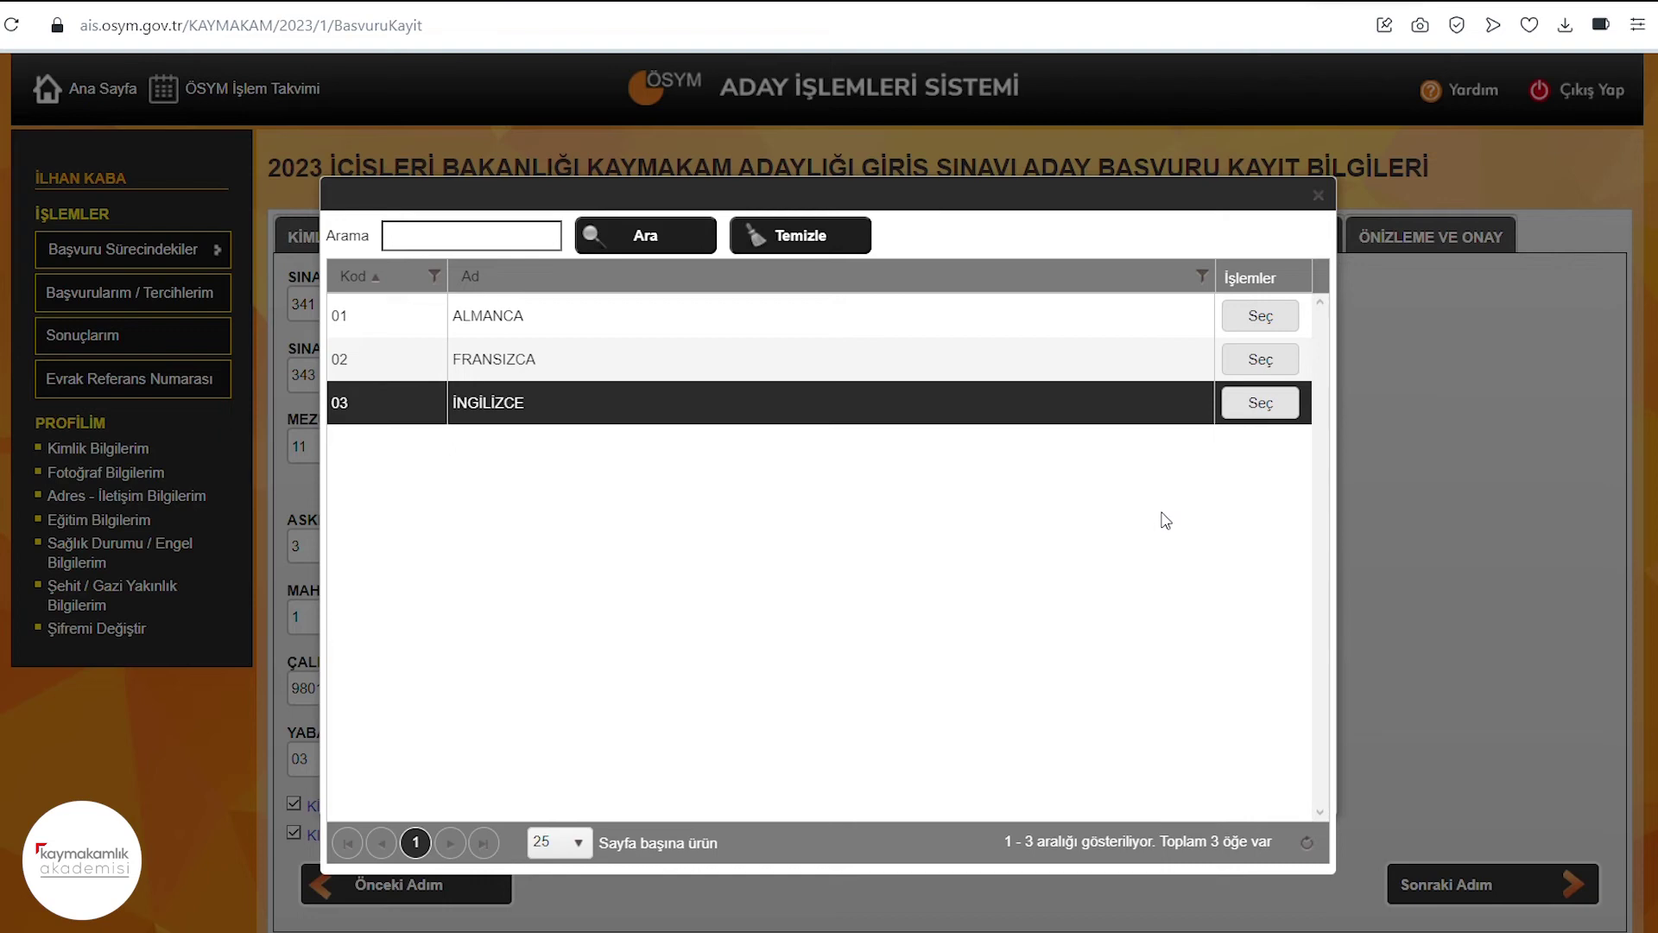
{"action": "left_click", "coordinate": [1249, 408]}
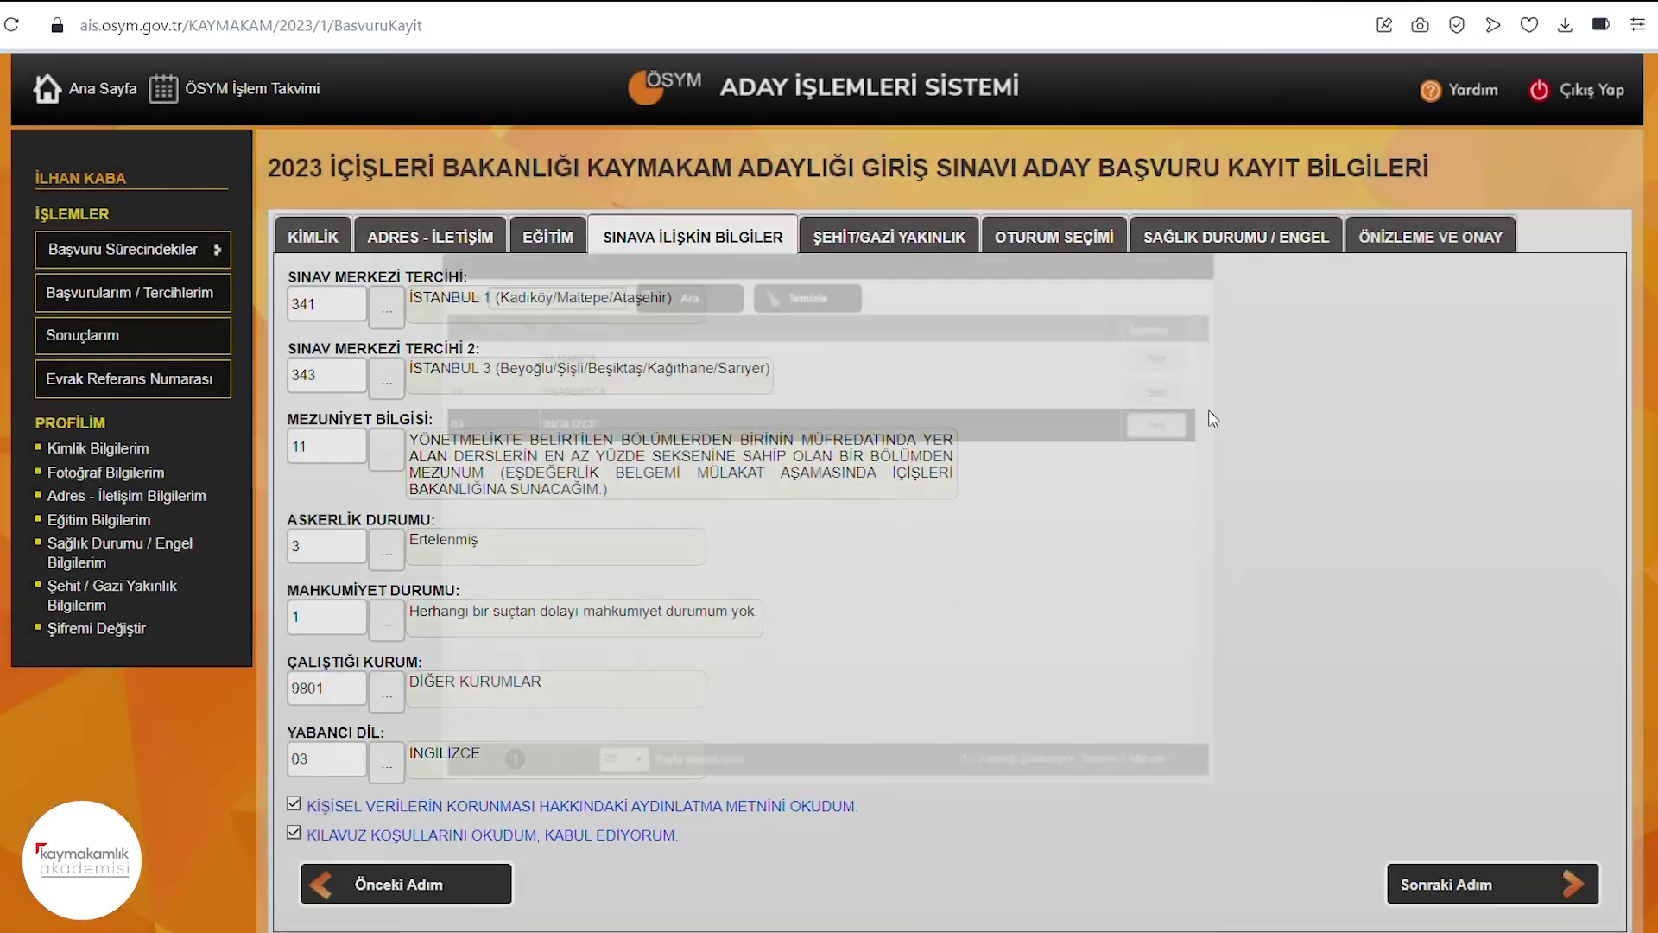
Make sure the personal data notice and guide conditions declarations are ticked, and proceed to the Şehit/Gazi Yakınlık section.
{"action": "left_click", "coordinate": [293, 804]}
{"action": "left_click", "coordinate": [293, 833]}
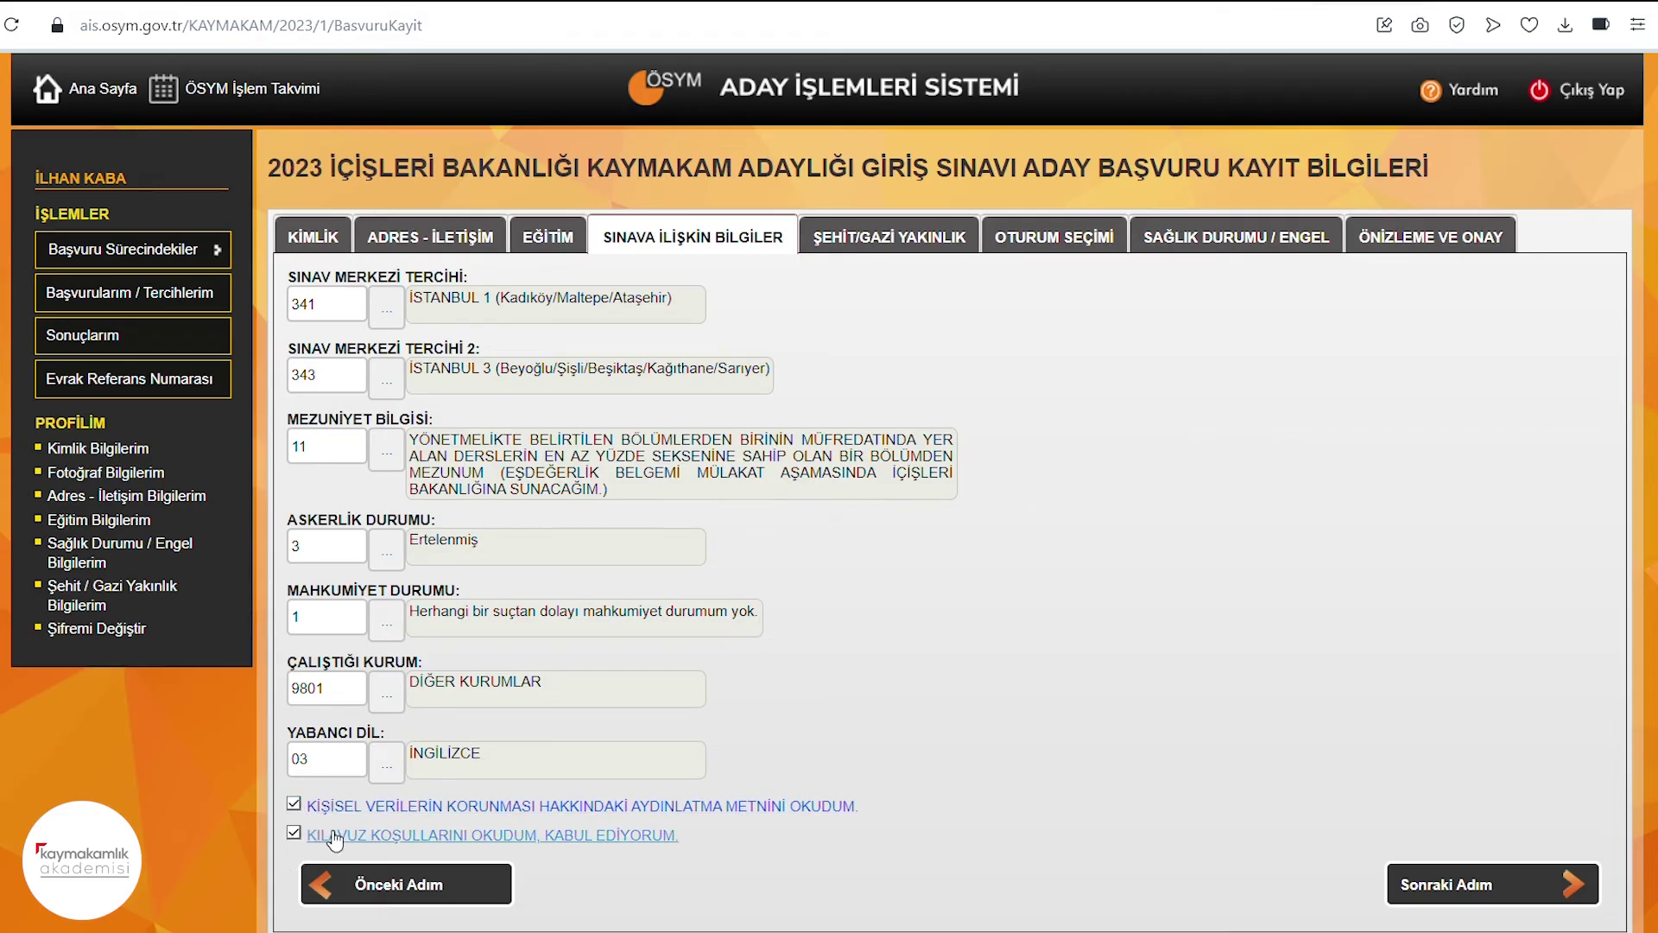
{"action": "scroll", "coordinate": [700, 822], "scroll_direction": "down", "scroll_amount": 3}
{"action": "left_click", "coordinate": [1464, 645]}
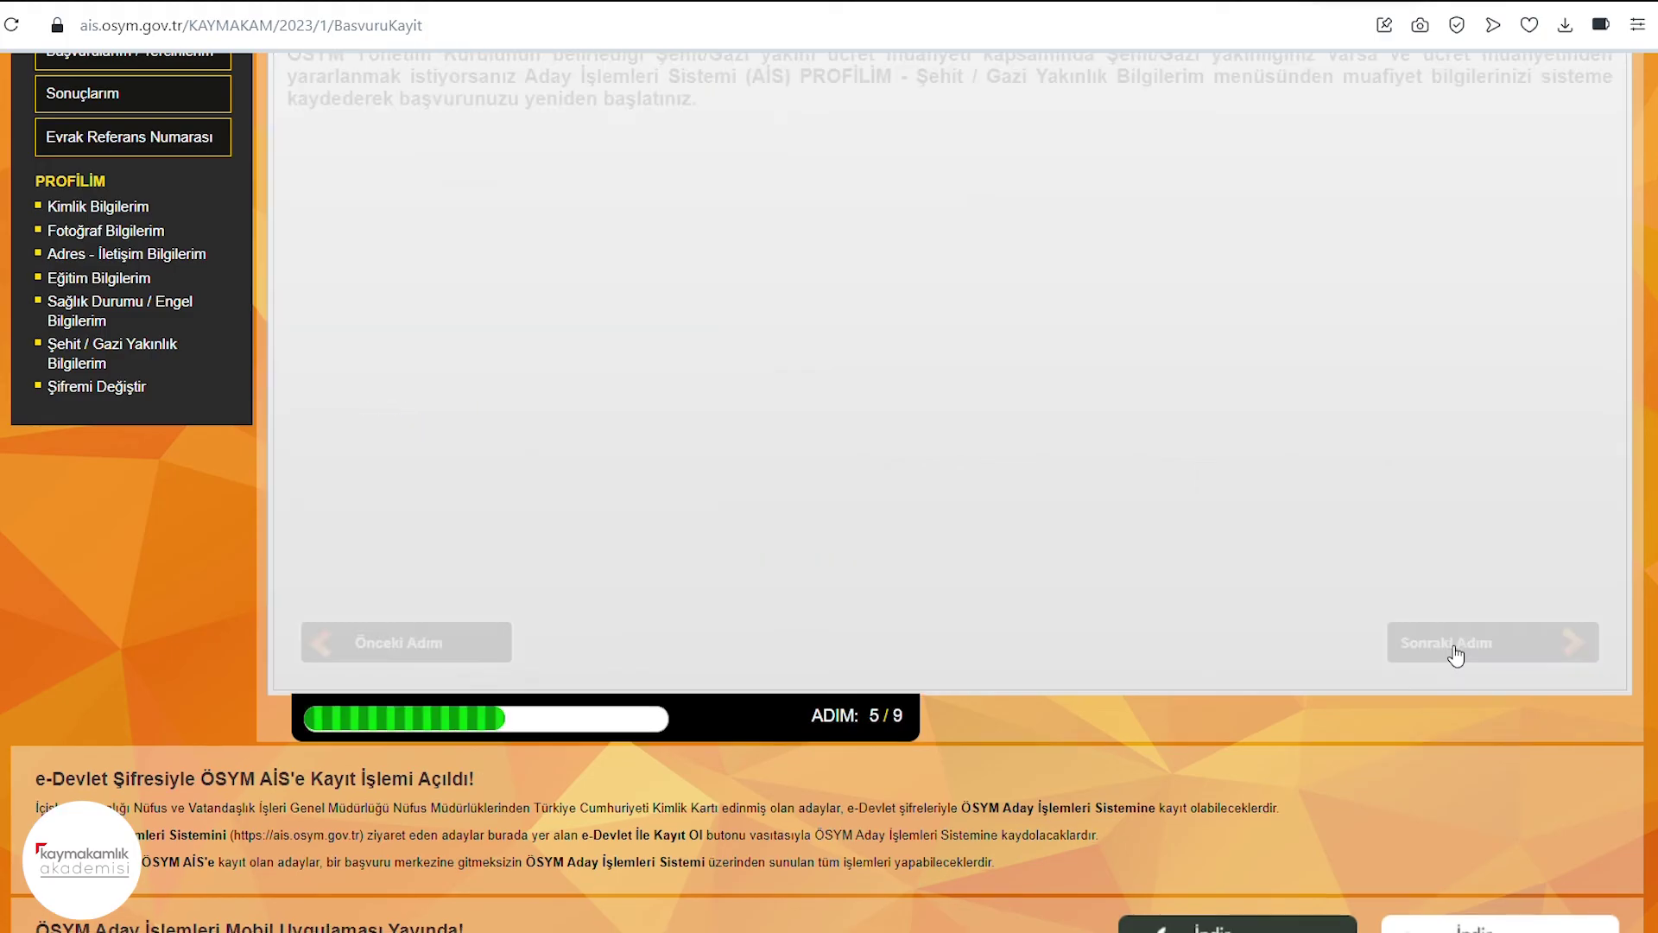
Read the Şehit/Gazi fee exemption notice and continue to the session selection.
{"action": "scroll", "coordinate": [713, 386], "scroll_direction": "up", "scroll_amount": 3}
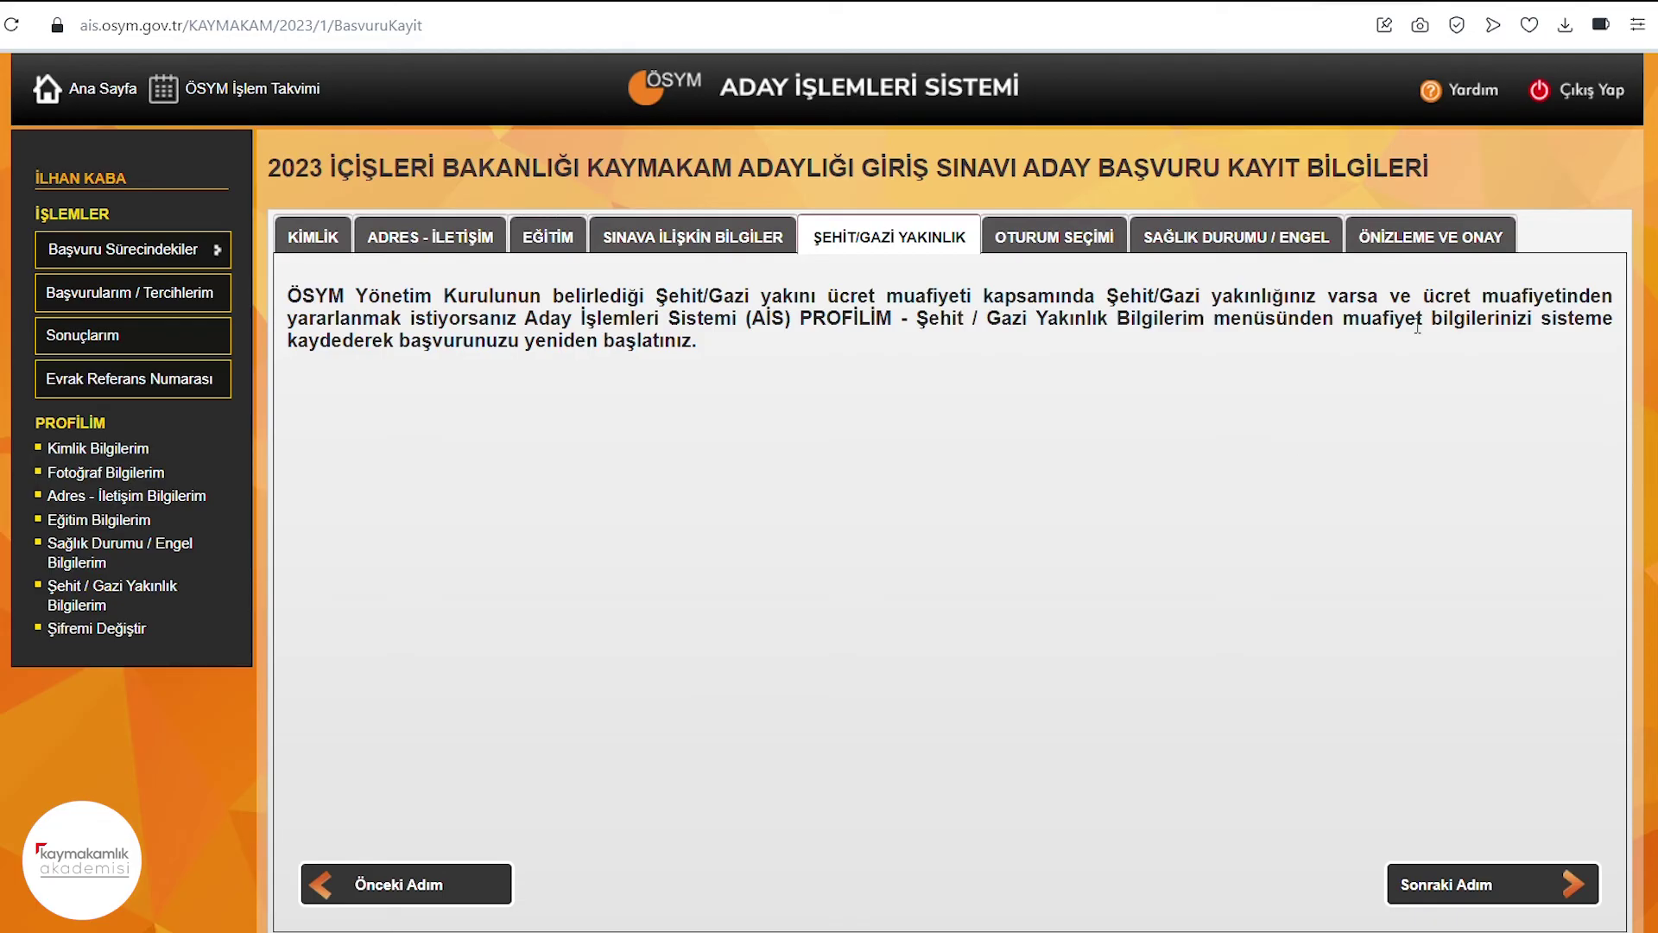
{"action": "left_click_drag", "start_coordinate": [1430, 308], "coordinate": [1618, 301]}
{"action": "left_click", "coordinate": [1488, 366]}
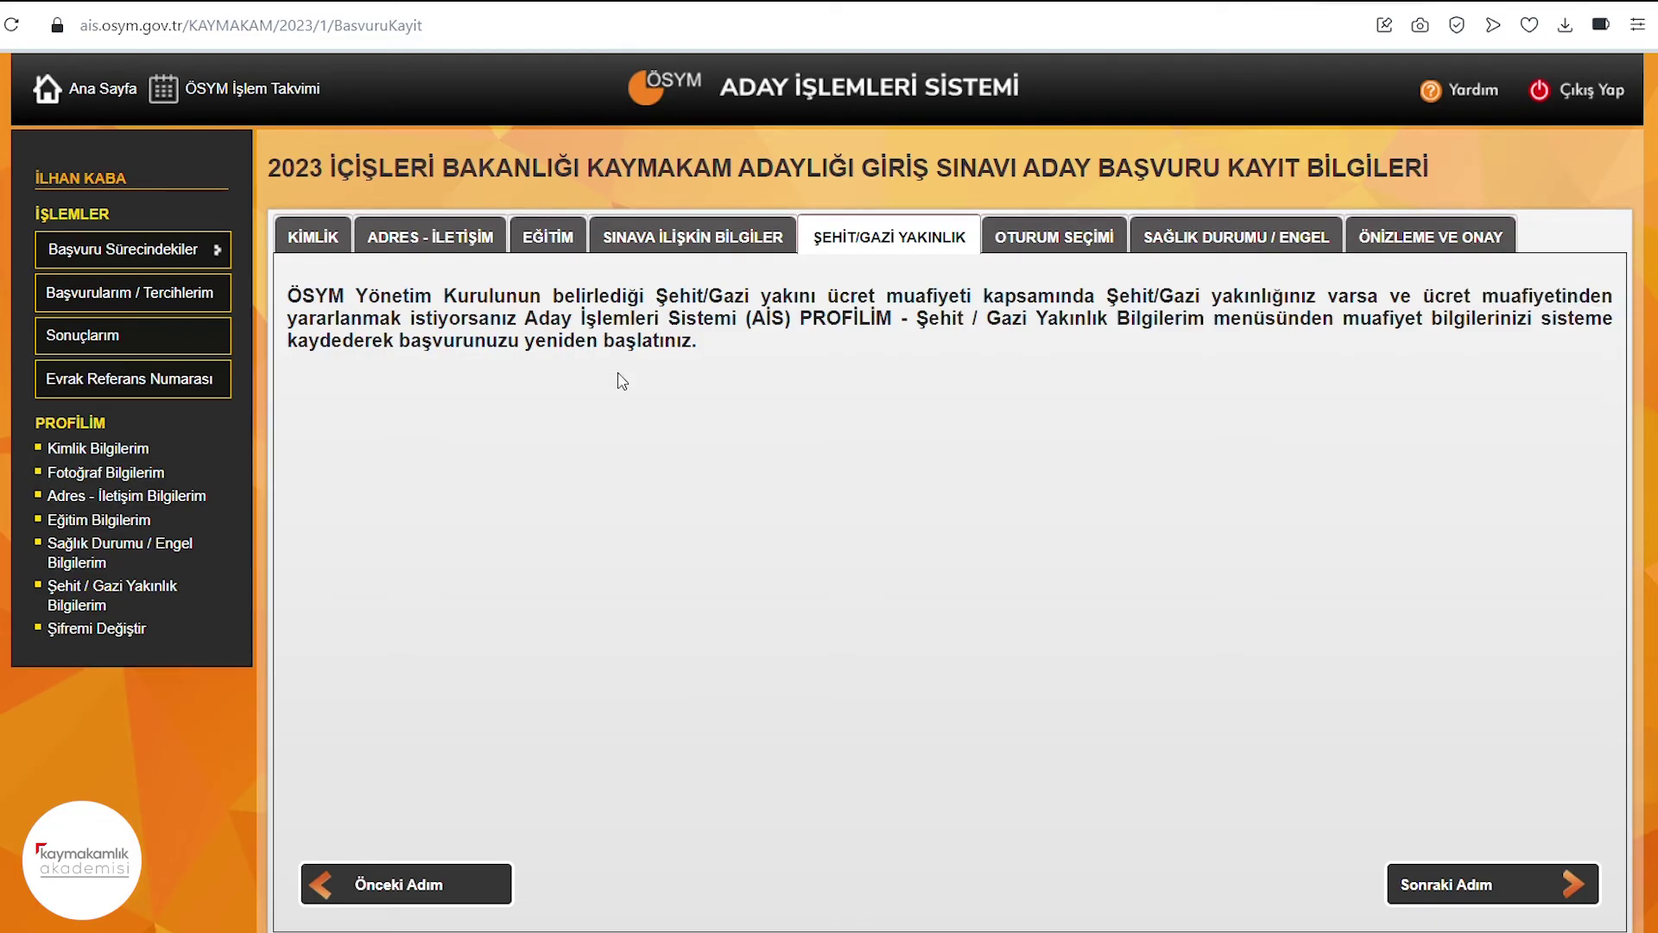
{"action": "left_click", "coordinate": [1520, 892]}
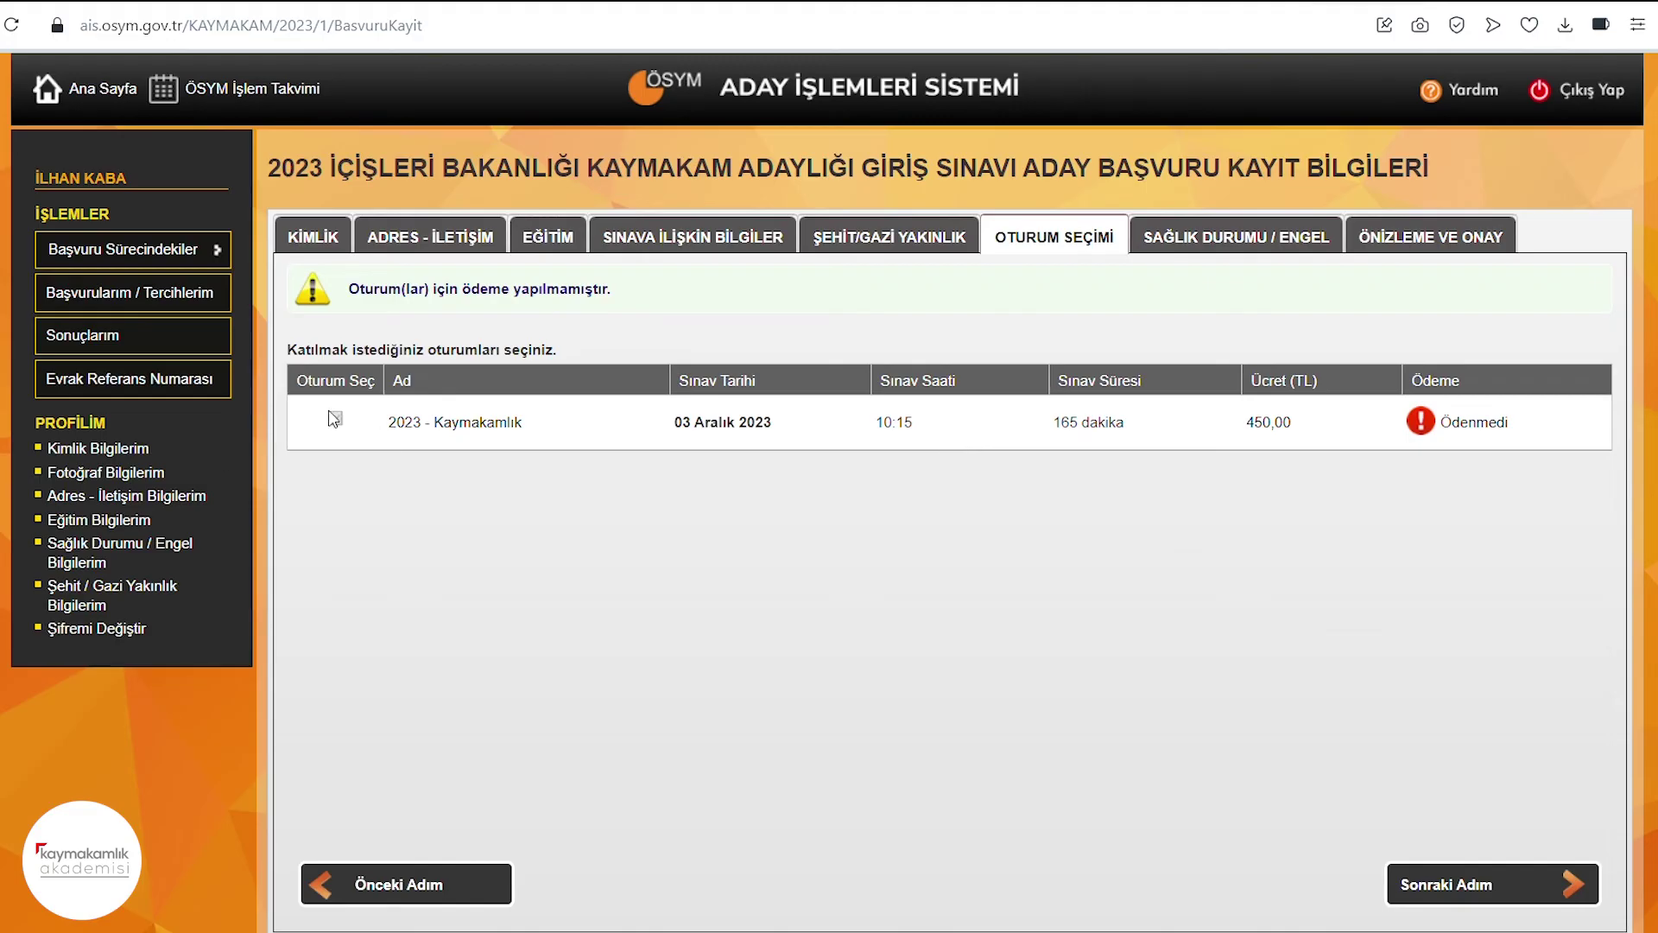
Continue through the session and health/disability sections to the preview section, and open the application check and preview.
{"action": "left_click", "coordinate": [1454, 883]}
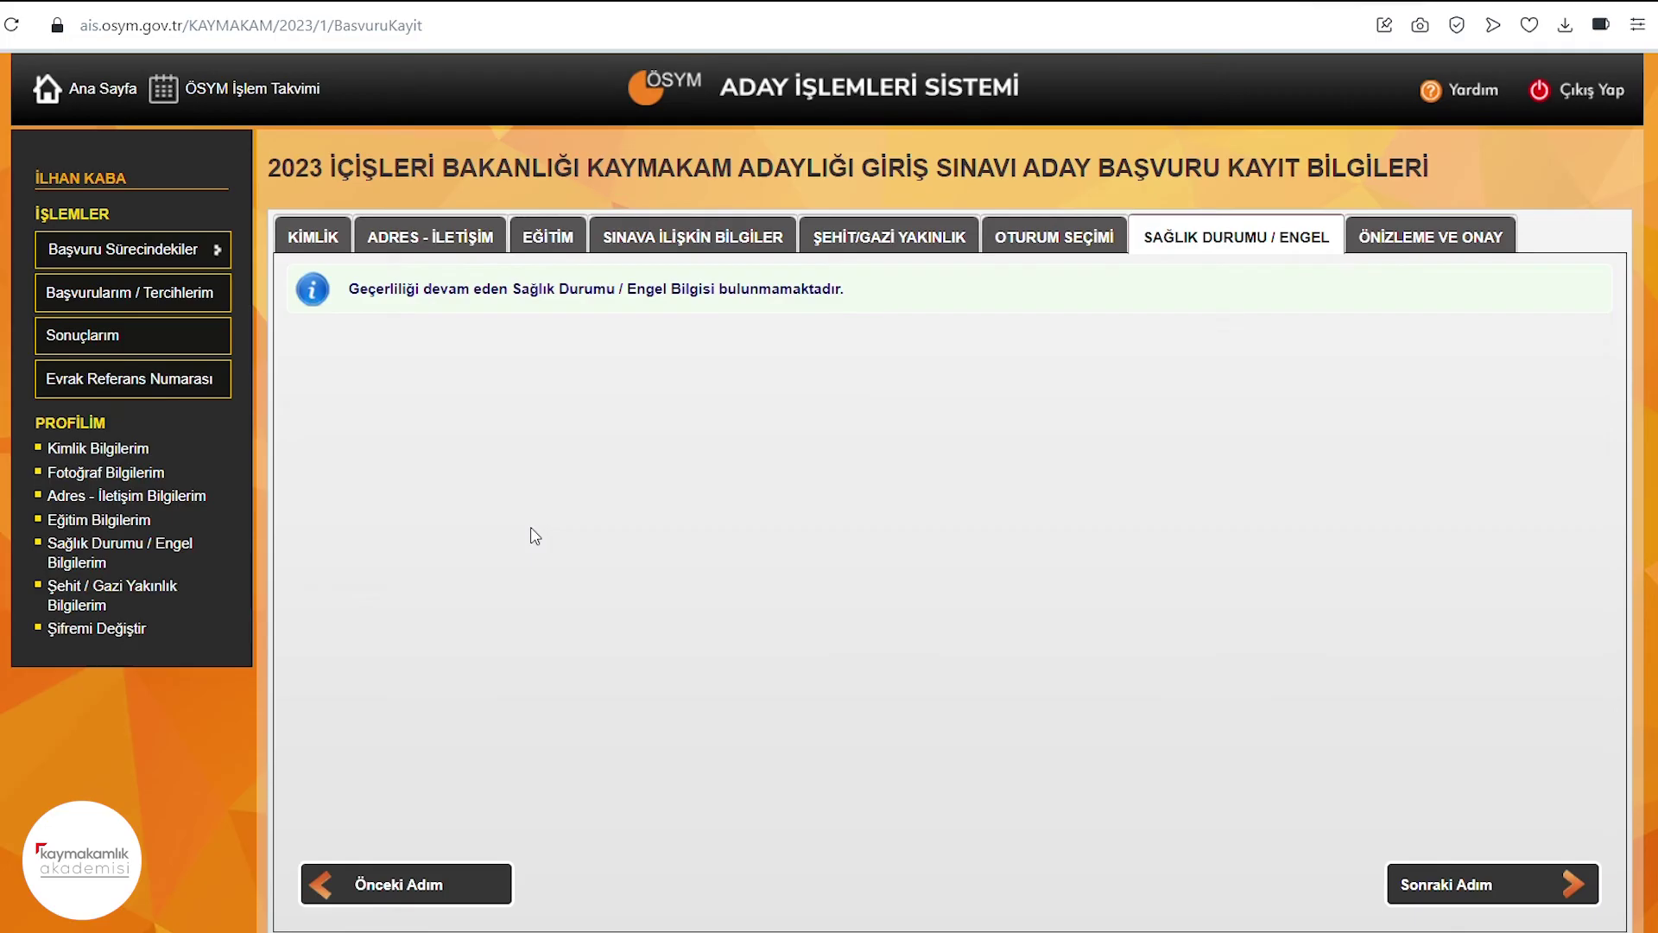
{"action": "left_click", "coordinate": [1494, 890]}
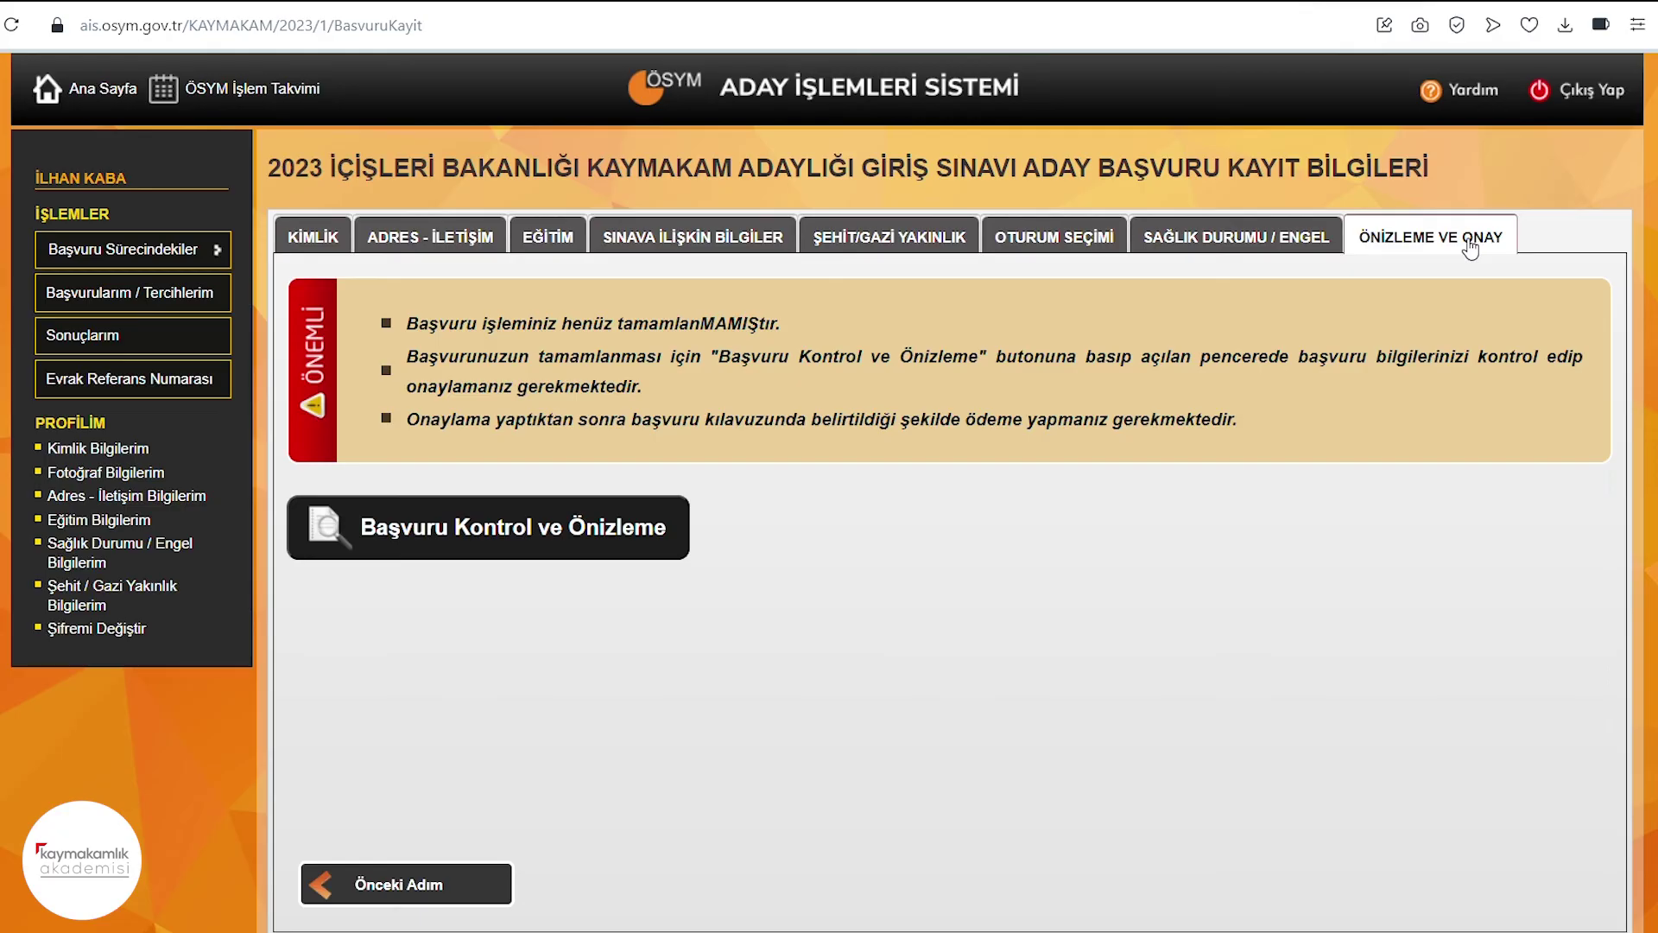
{"action": "left_click", "coordinate": [436, 545]}
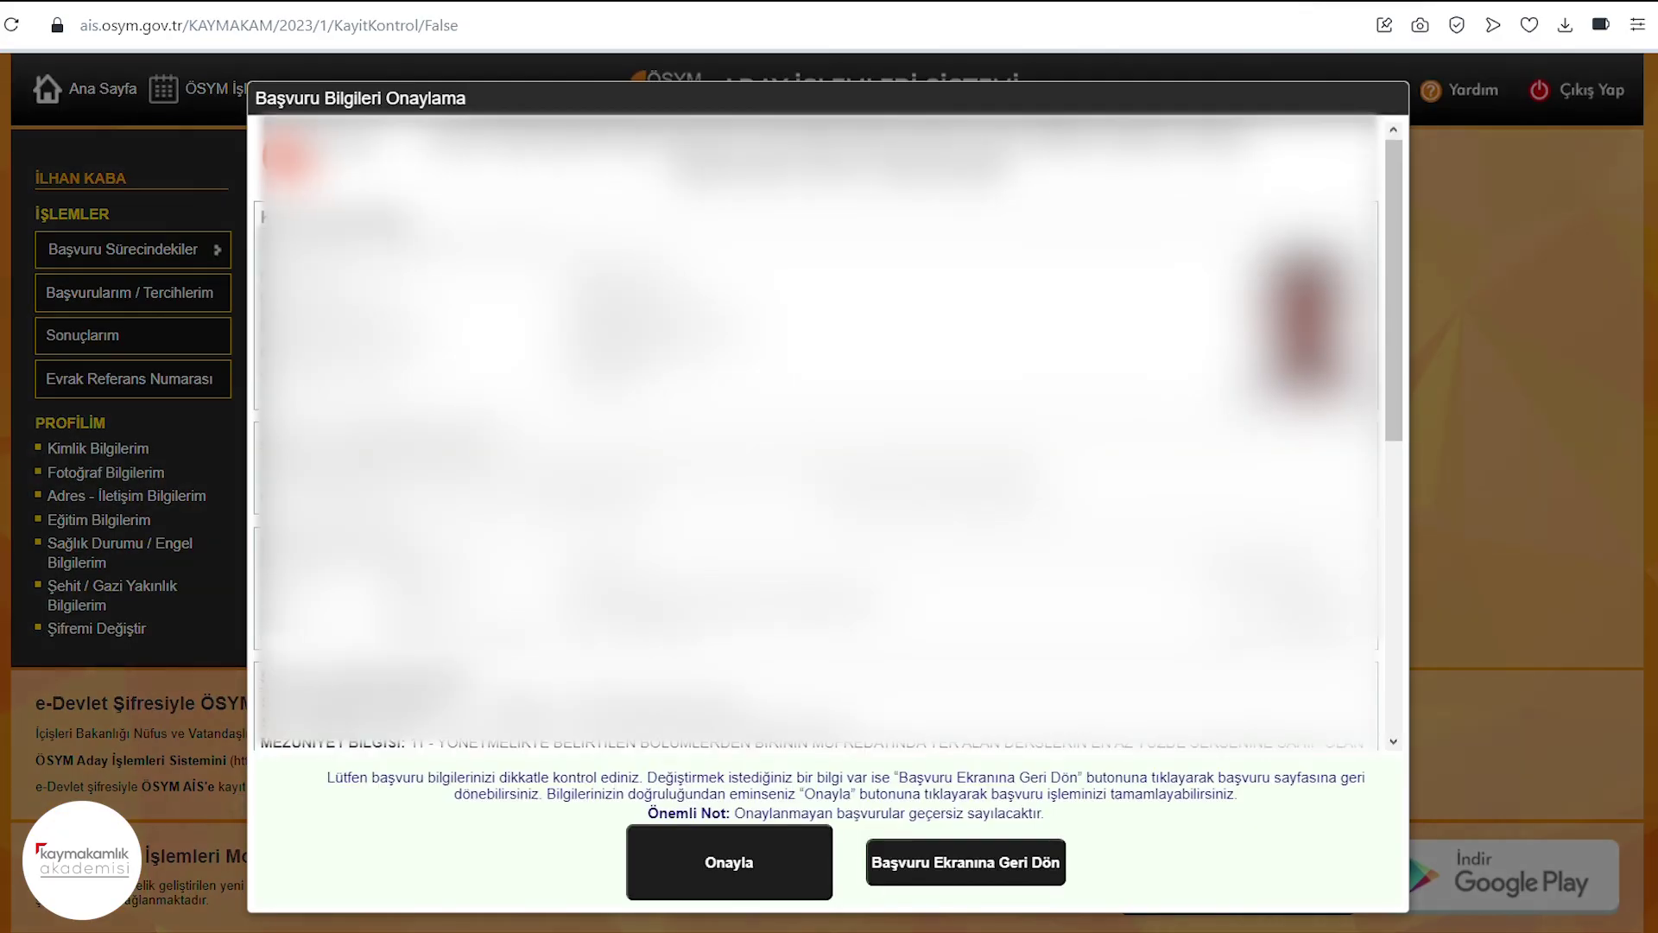
Review the application summary through to the payment and application details, and approve the application.
{"action": "scroll", "coordinate": [599, 371], "scroll_direction": "down", "scroll_amount": 10}
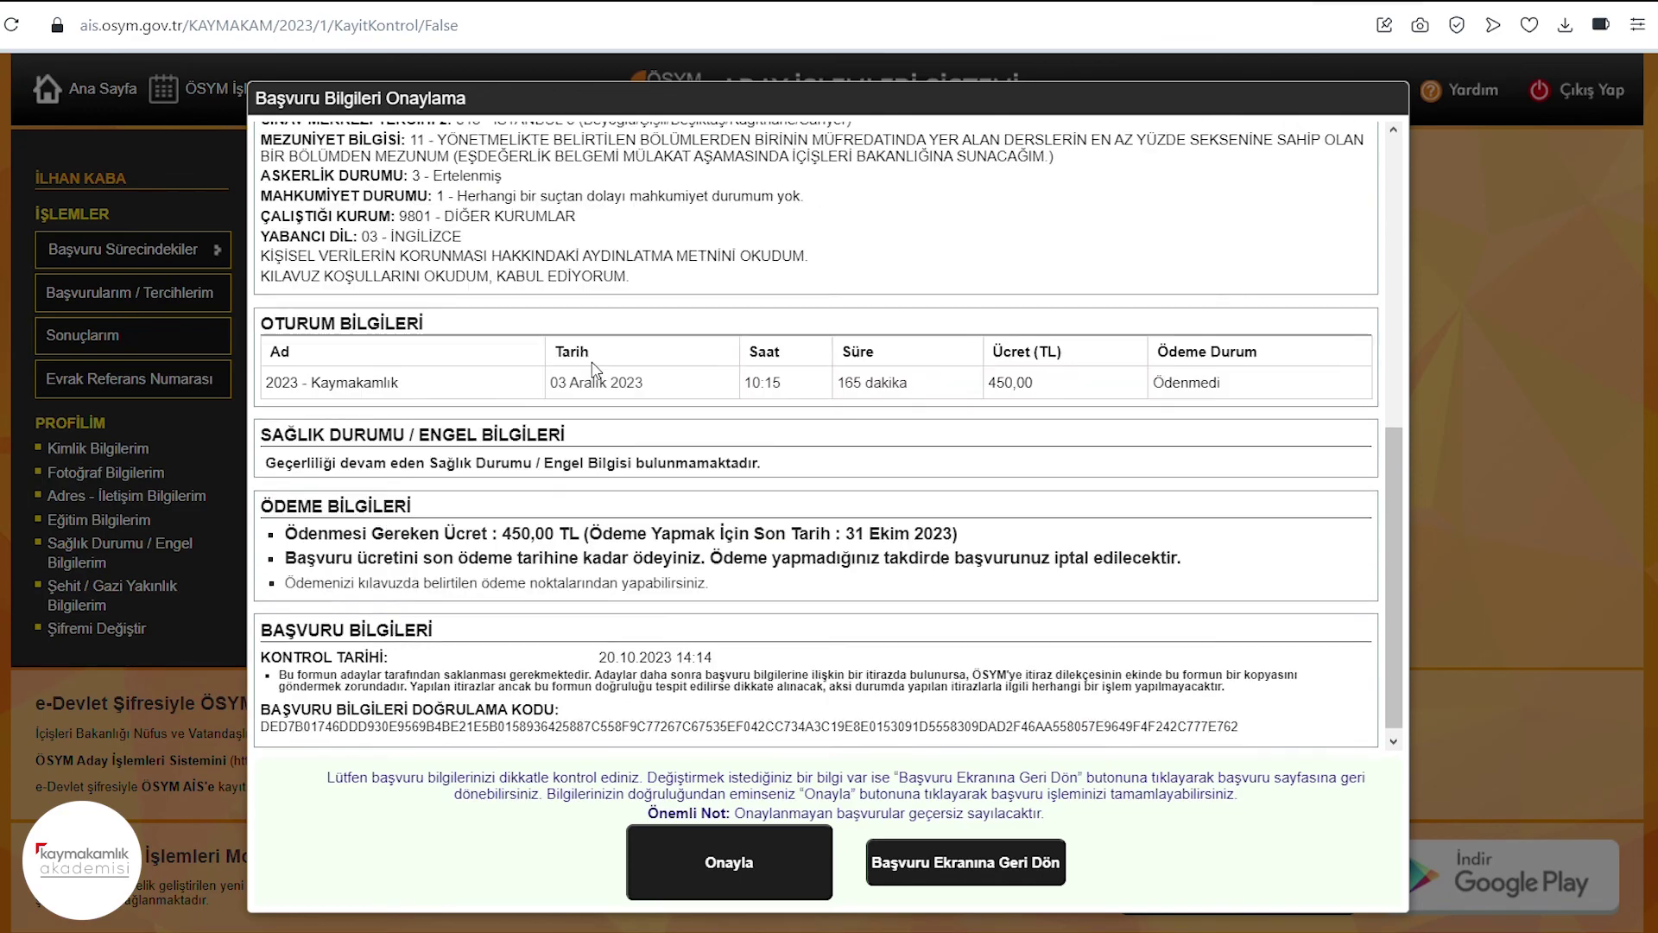
{"action": "scroll", "coordinate": [594, 406], "scroll_direction": "down", "scroll_amount": 2}
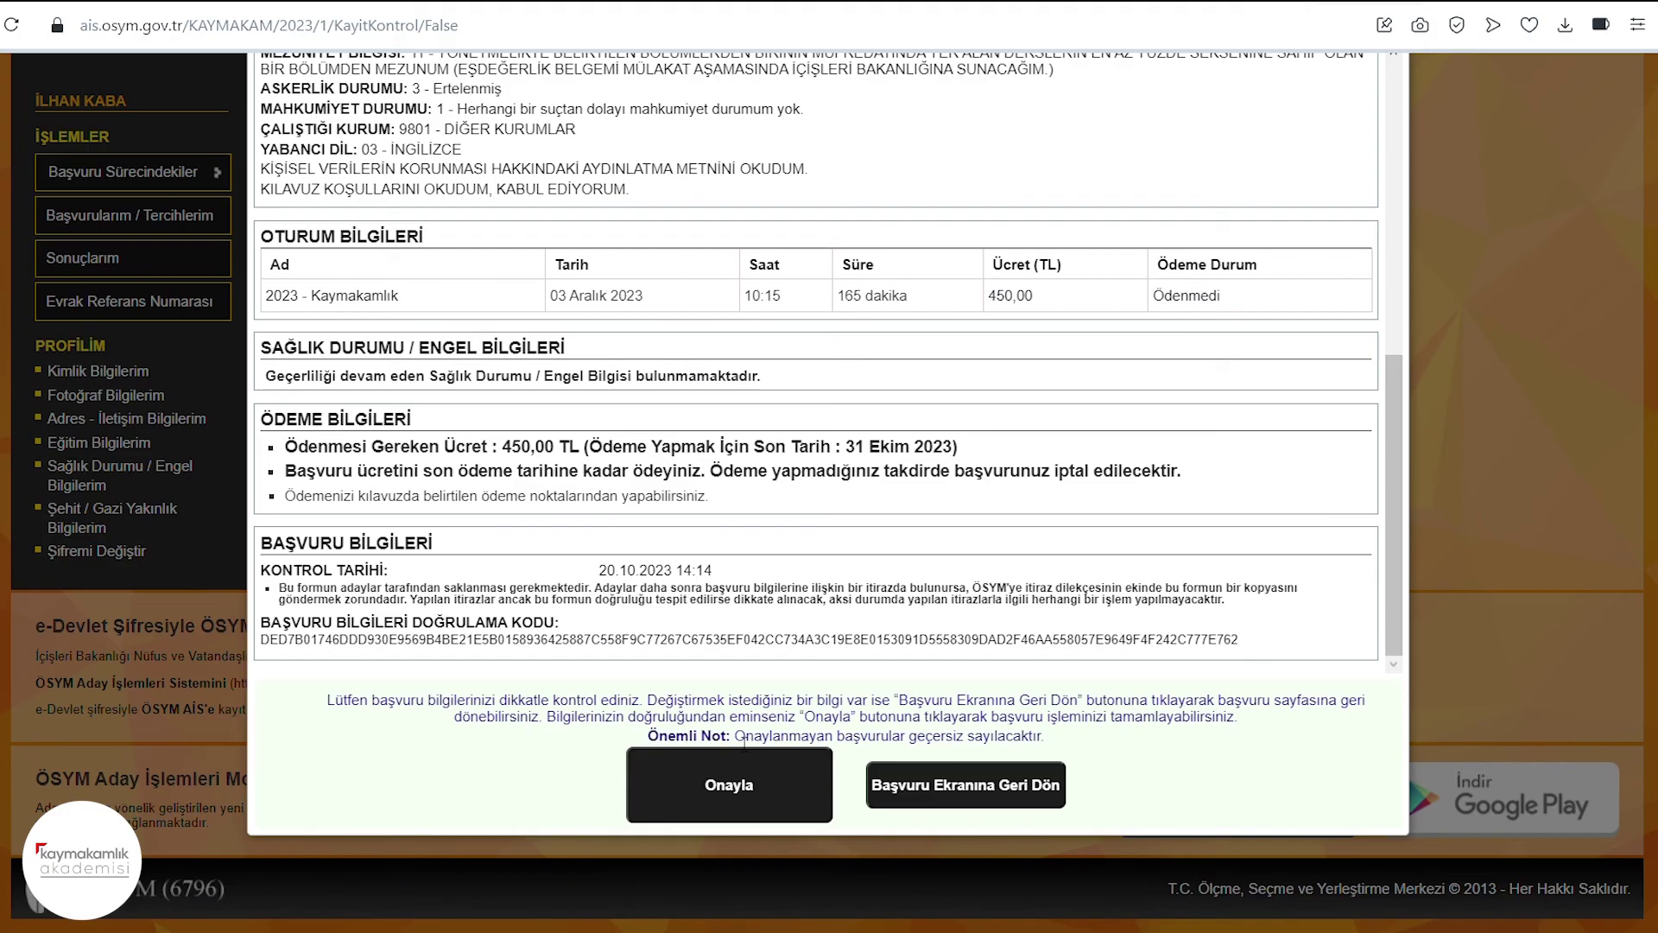
{"action": "left_click", "coordinate": [727, 785]}
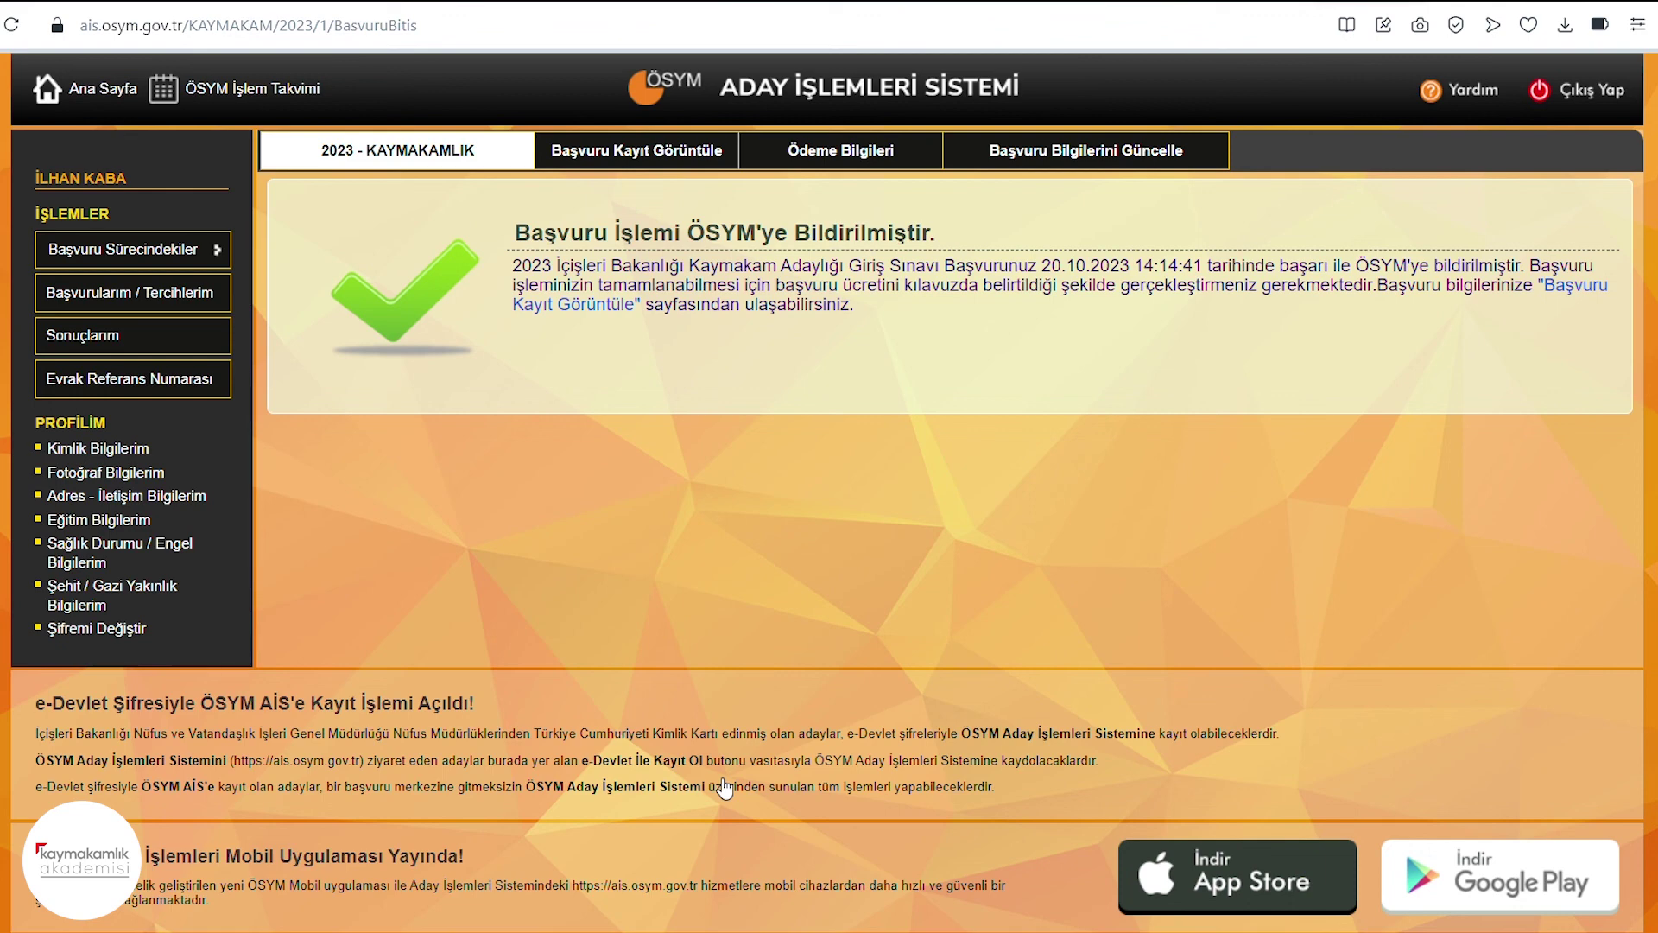
Open the application's payment information and examine the fee, deadline, session details and the odeme.osym.gov.tr card payment link.
{"action": "left_click", "coordinate": [827, 163]}
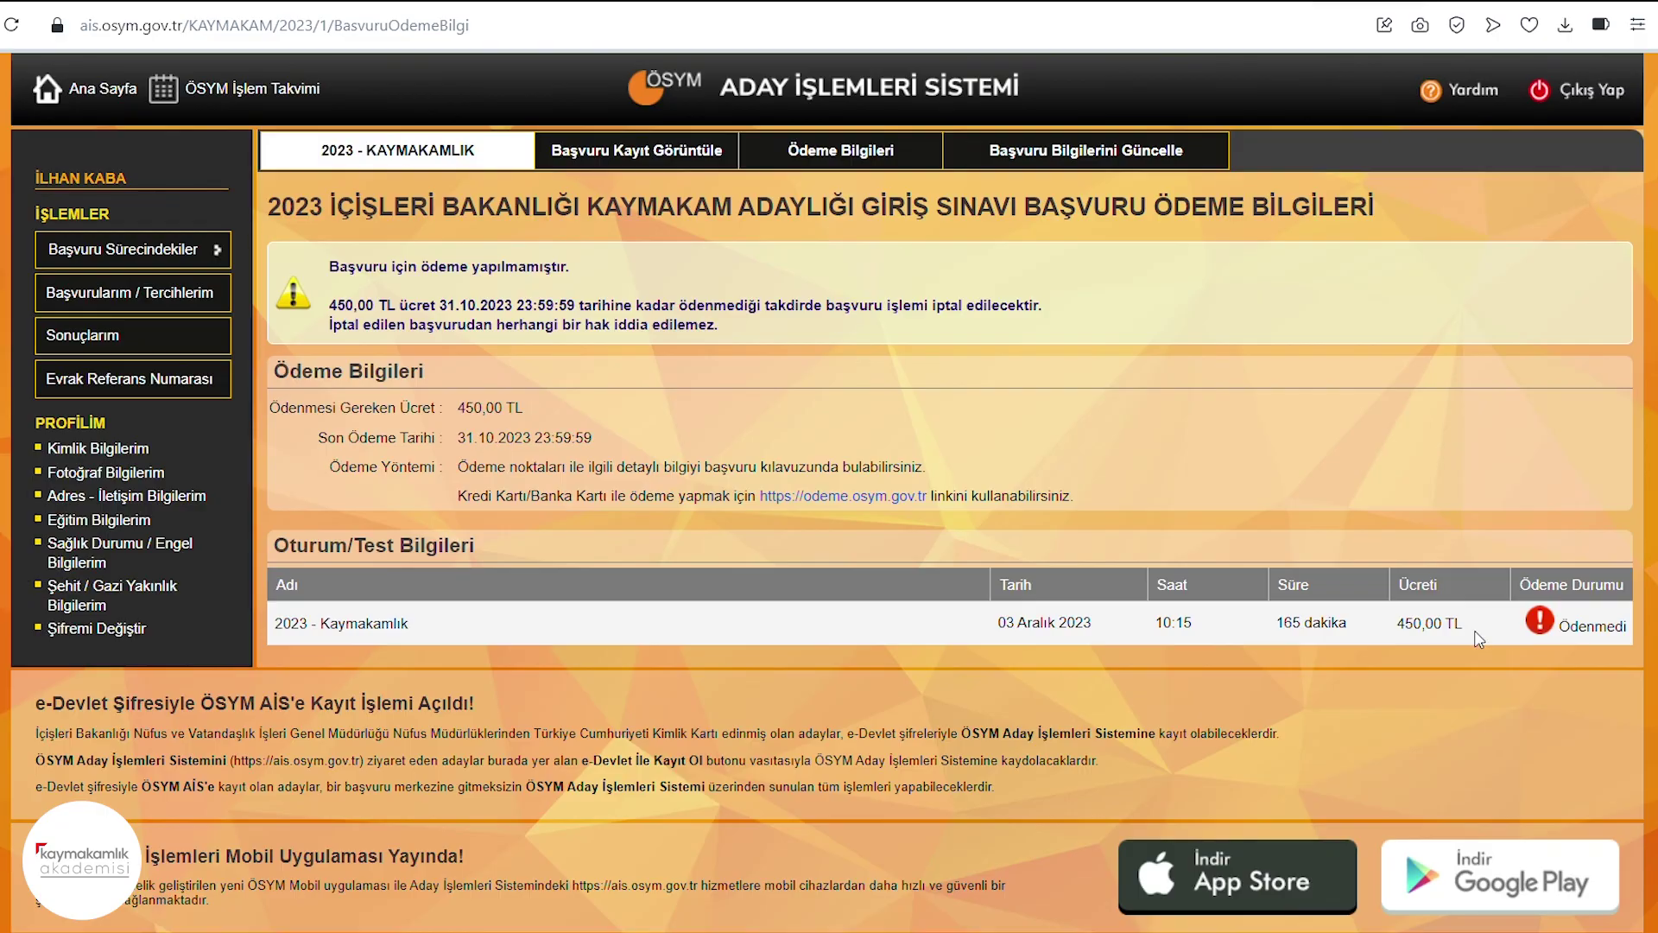
{"action": "scroll", "coordinate": [813, 427], "scroll_direction": "down", "scroll_amount": 1}
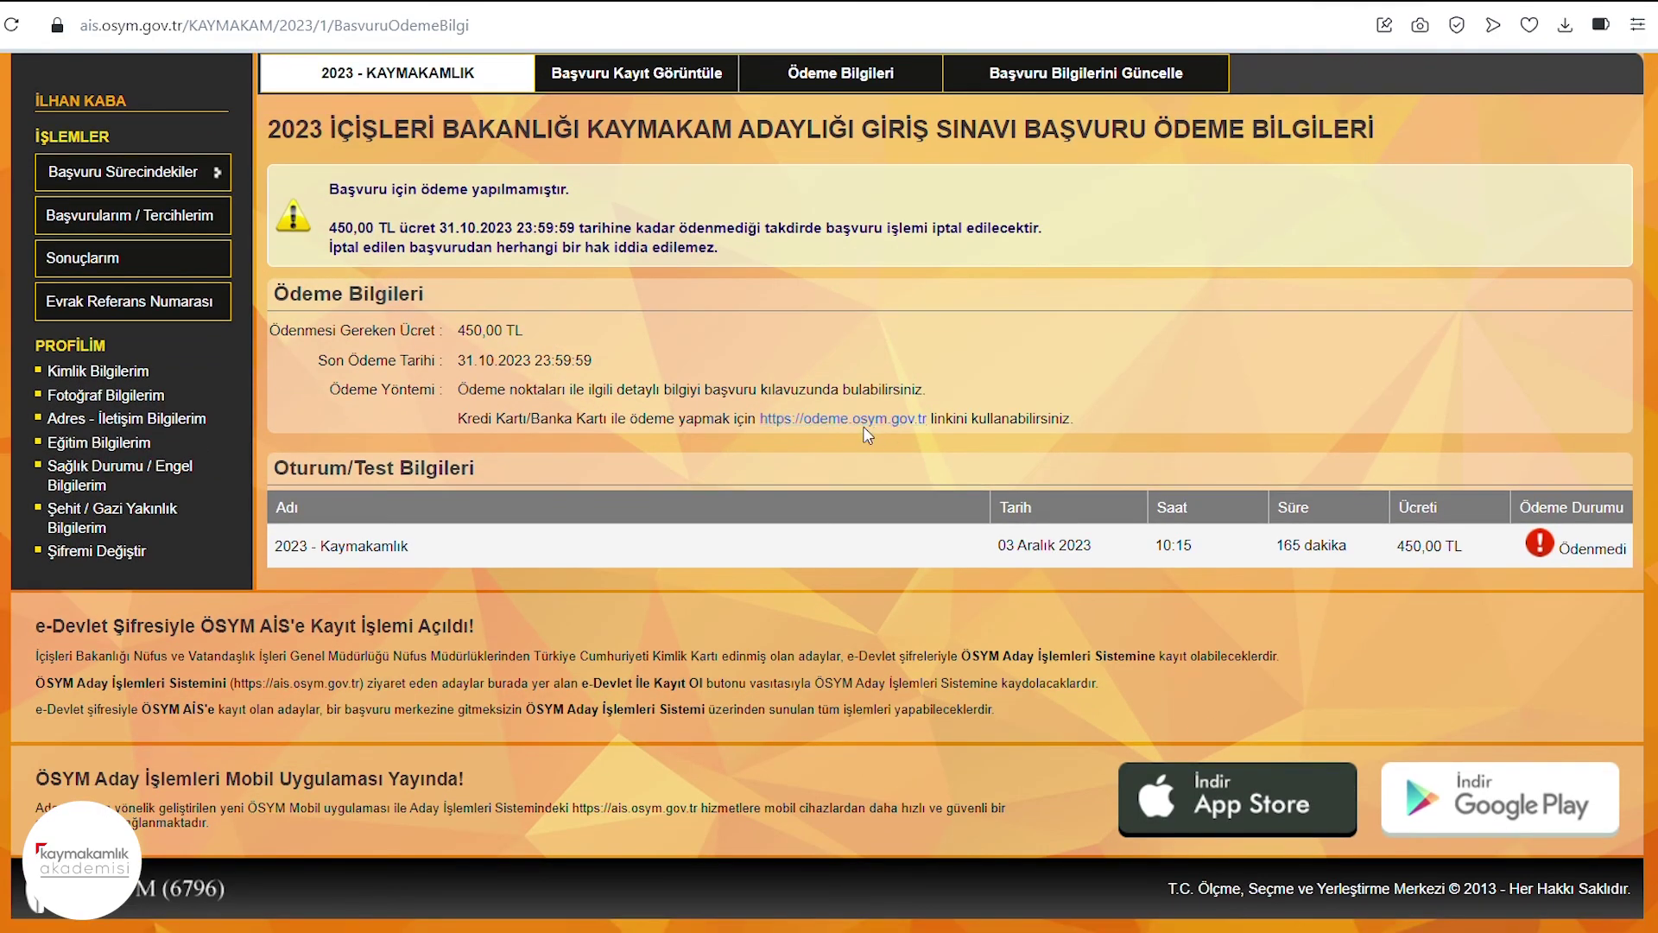
{"action": "left_click_drag", "start_coordinate": [762, 424], "coordinate": [938, 425]}
{"action": "left_click", "coordinate": [1185, 393]}
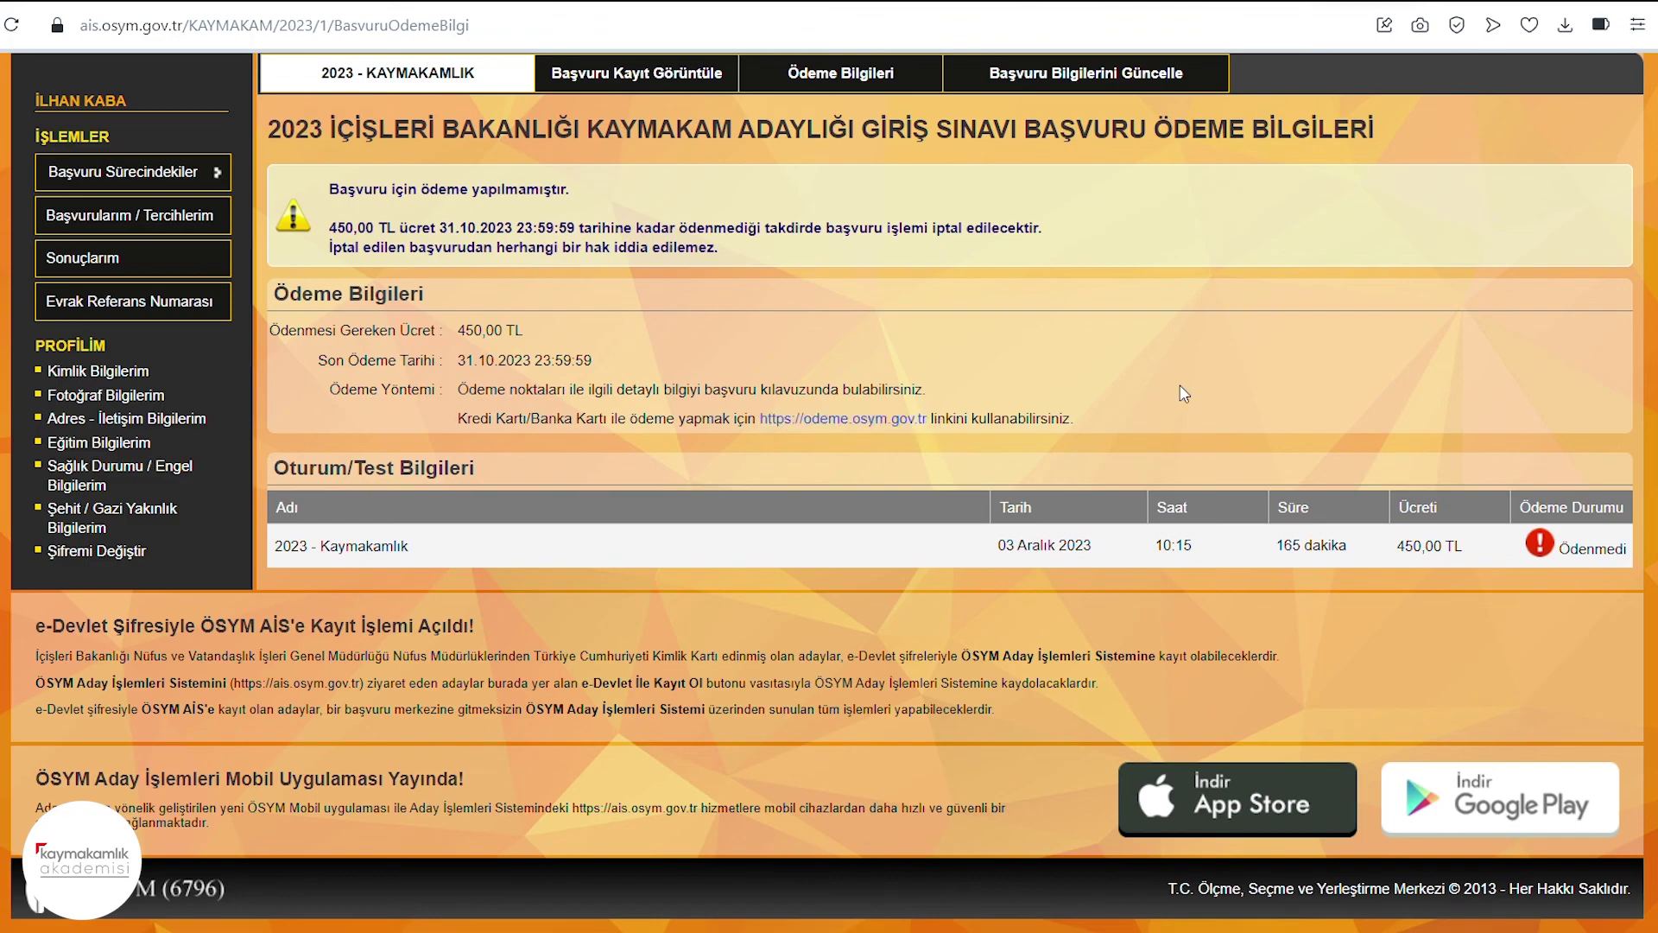